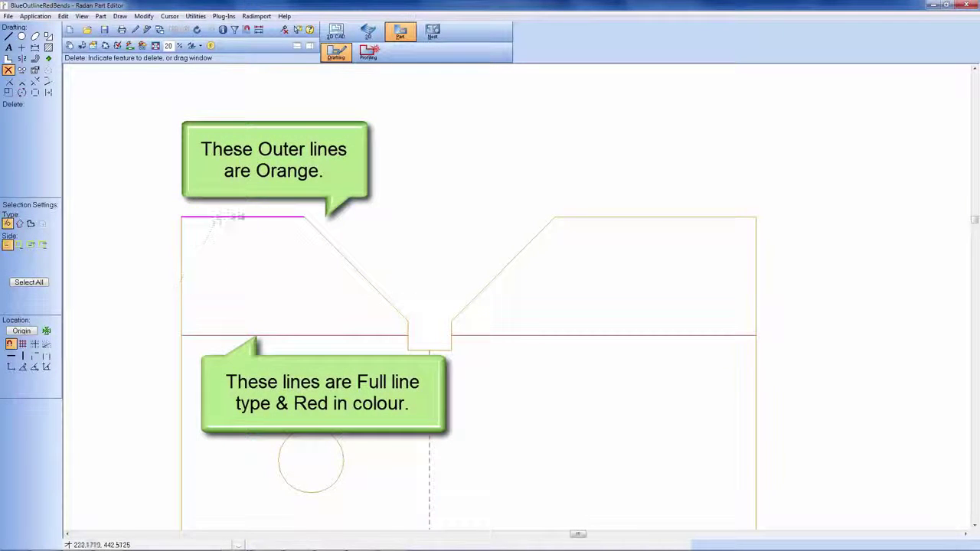
Examine the imported drawing's outer lines, bend lines, dashed centre line and part number text
{"action": "left_click", "coordinate": [331, 242]}
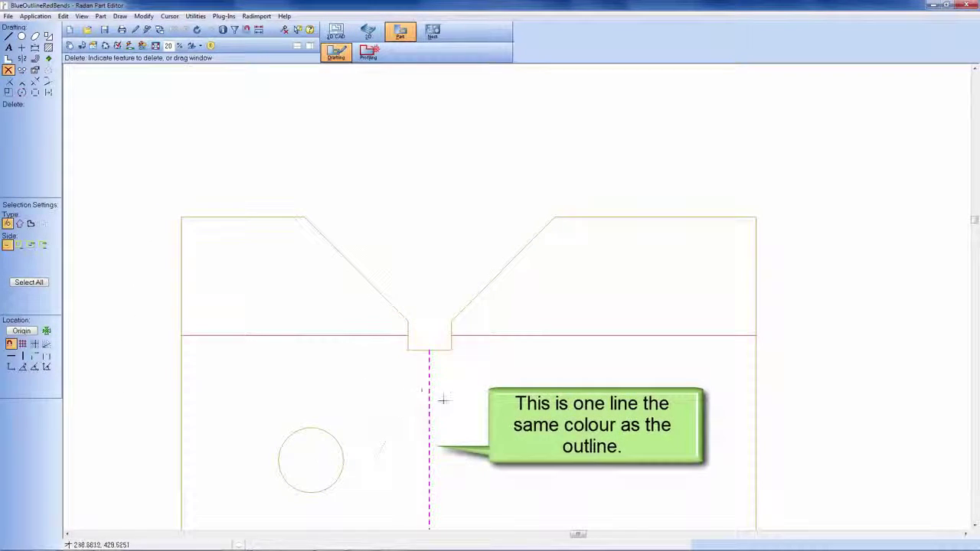
{"action": "key", "text": "Home"}
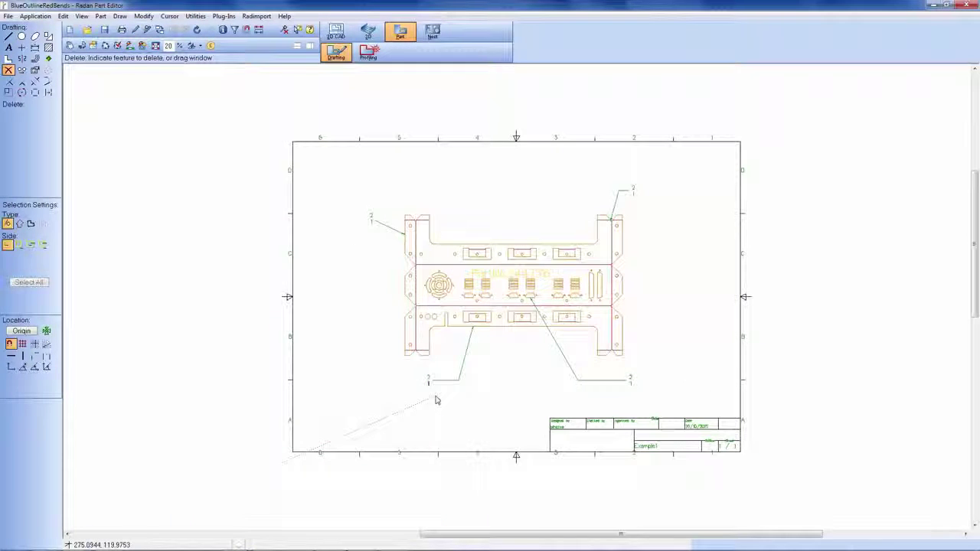
{"action": "middle_click_drag", "start_coordinate": [446, 260], "coordinate": [564, 286]}
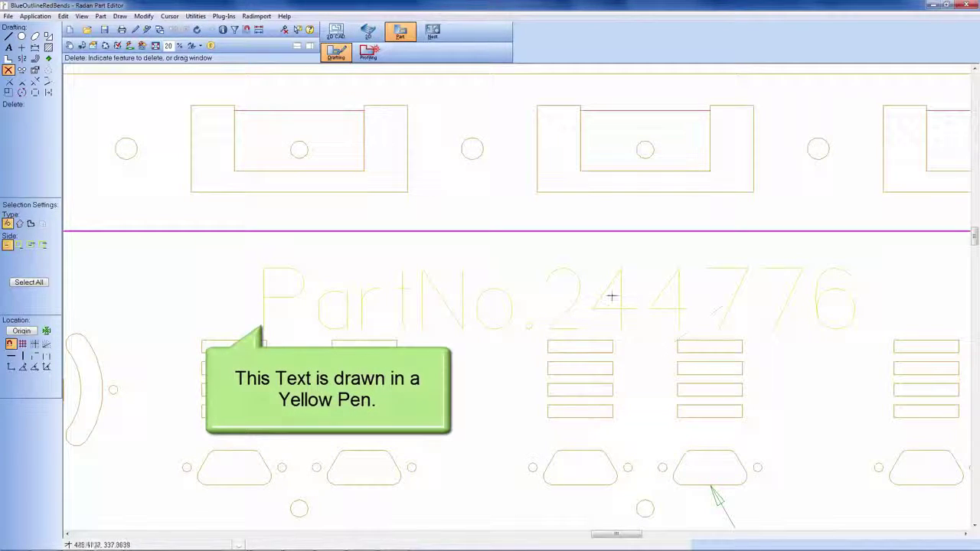
{"action": "scroll", "coordinate": [611, 296], "scroll_direction": "down", "scroll_amount": 2}
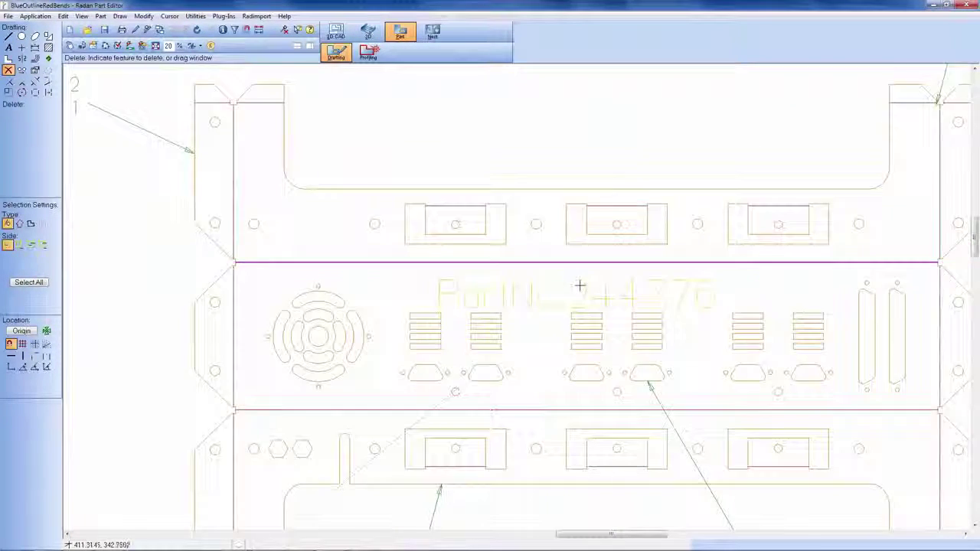
{"action": "scroll", "coordinate": [579, 286], "scroll_direction": "down", "scroll_amount": 5}
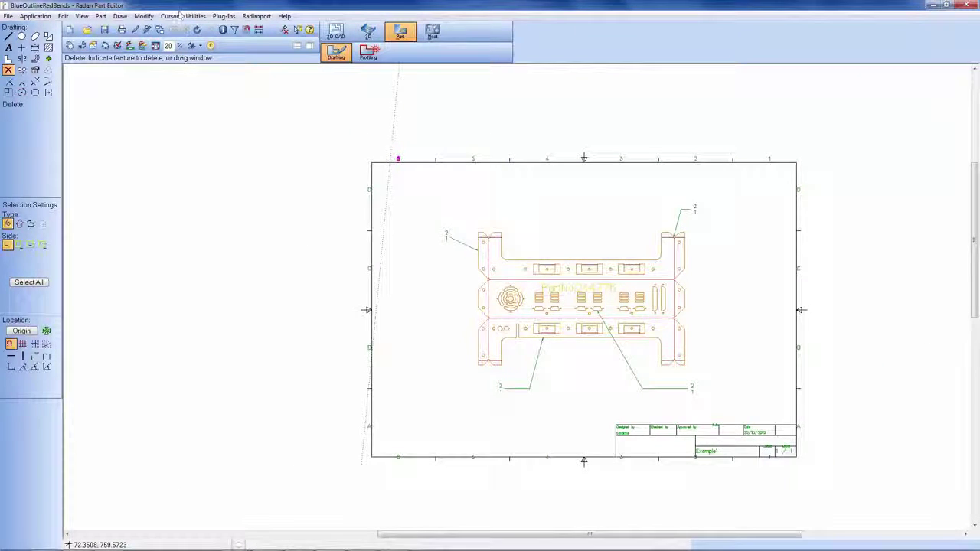
Import the BlueOutlineRedBends DWG with the UserGroup1 template, discarding changes to the current part and accepting the new part's settings
{"action": "left_click", "coordinate": [87, 30]}
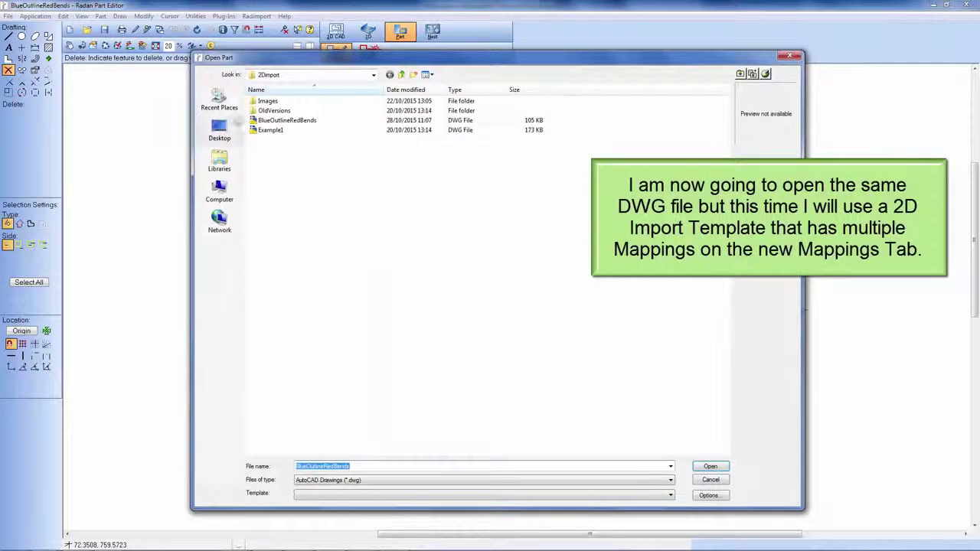
{"action": "left_click", "coordinate": [287, 121]}
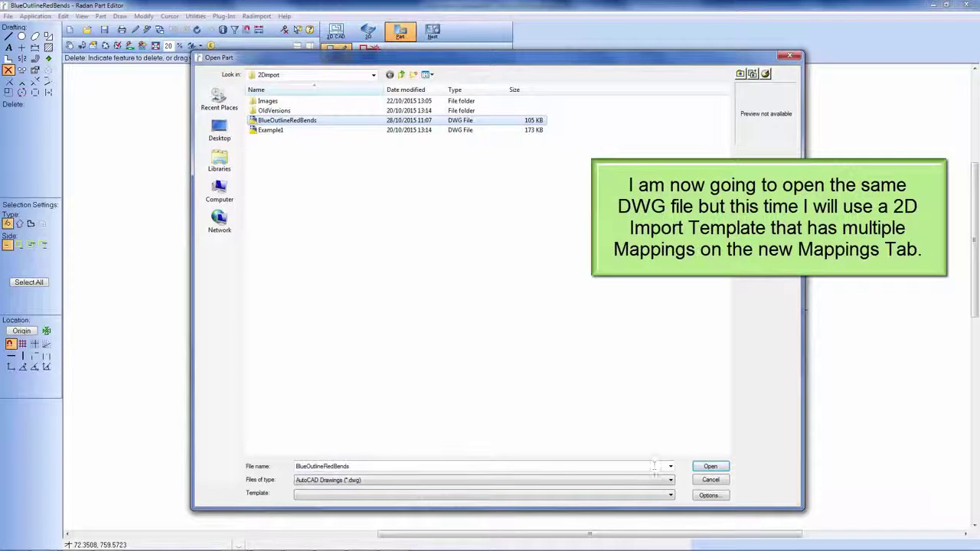
{"action": "left_click", "coordinate": [671, 496]}
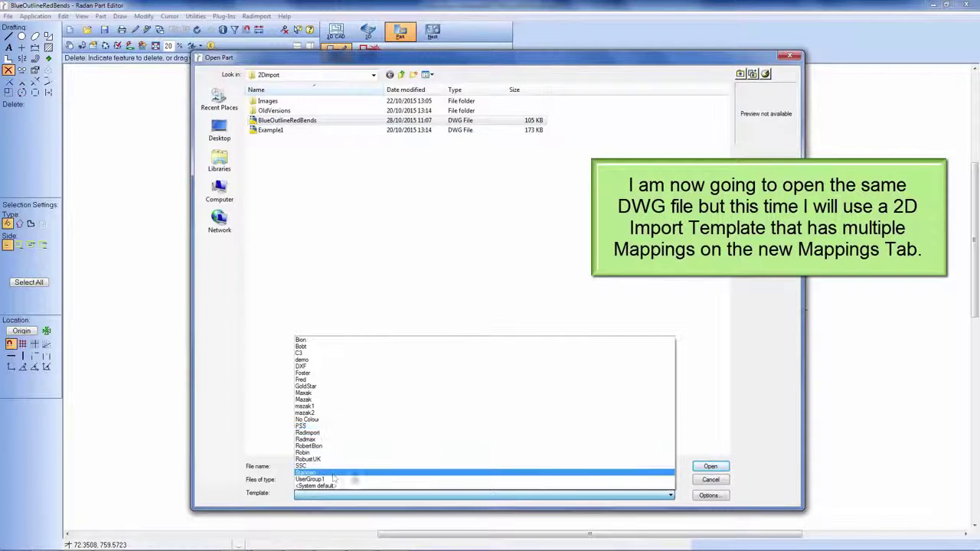
{"action": "left_click", "coordinate": [306, 481]}
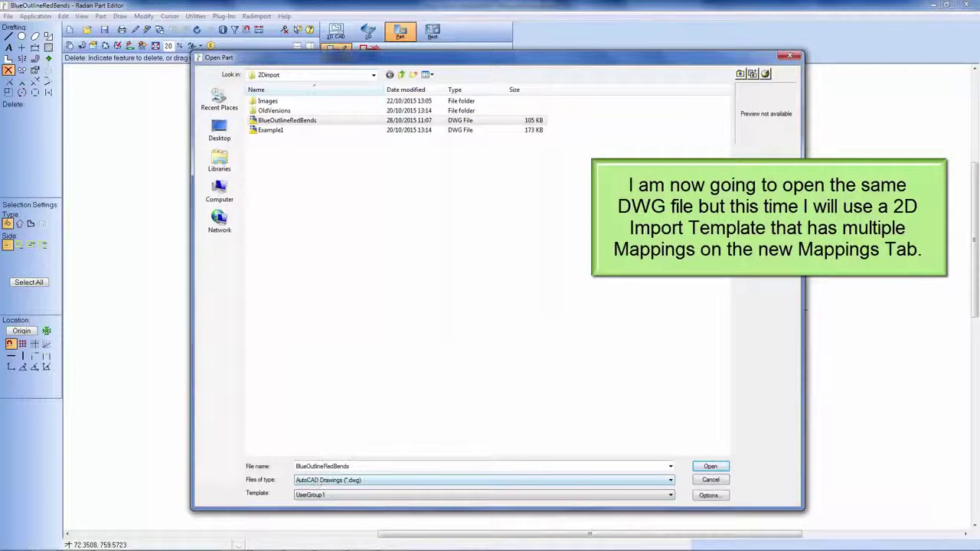
{"action": "left_click", "coordinate": [712, 467]}
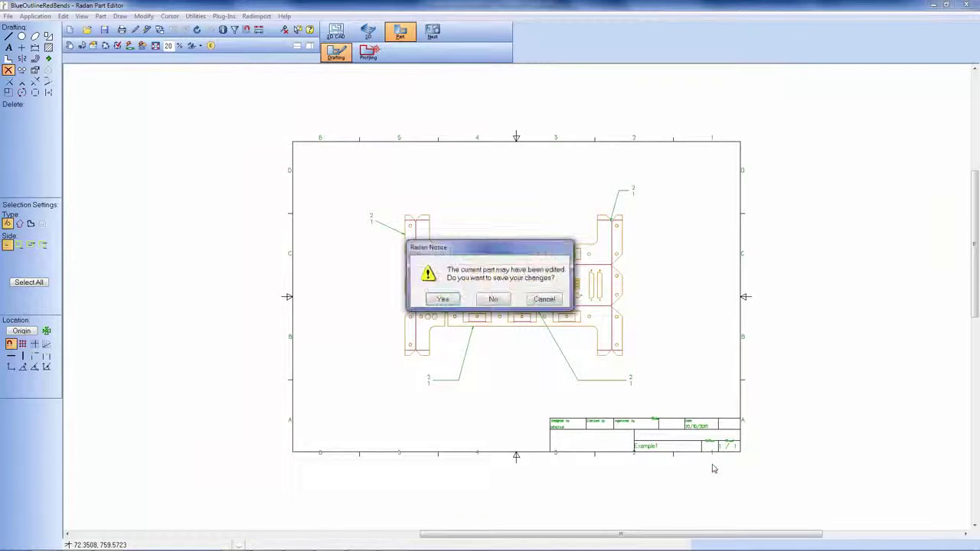
{"action": "left_click", "coordinate": [493, 299]}
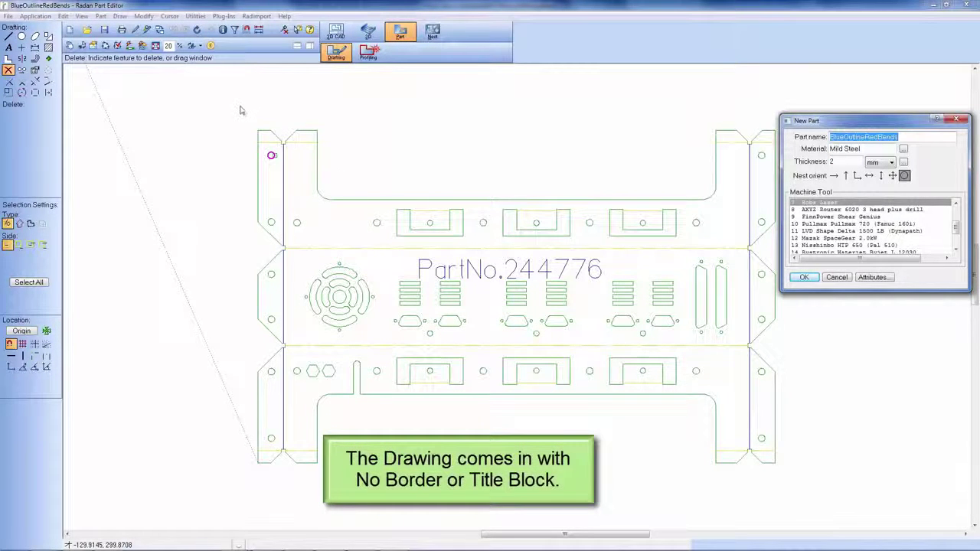
{"action": "left_click", "coordinate": [808, 281]}
Examine the line colours and linetypes of the re-imported part's corner outline, dashed line segments and part number text
{"action": "mouse_move", "coordinate": [234, 113]}
{"action": "middle_mouse_down"}
{"action": "mouse_move", "coordinate": [576, 391]}
{"action": "mouse_move", "coordinate": [796, 479]}
{"action": "middle_mouse_up"}
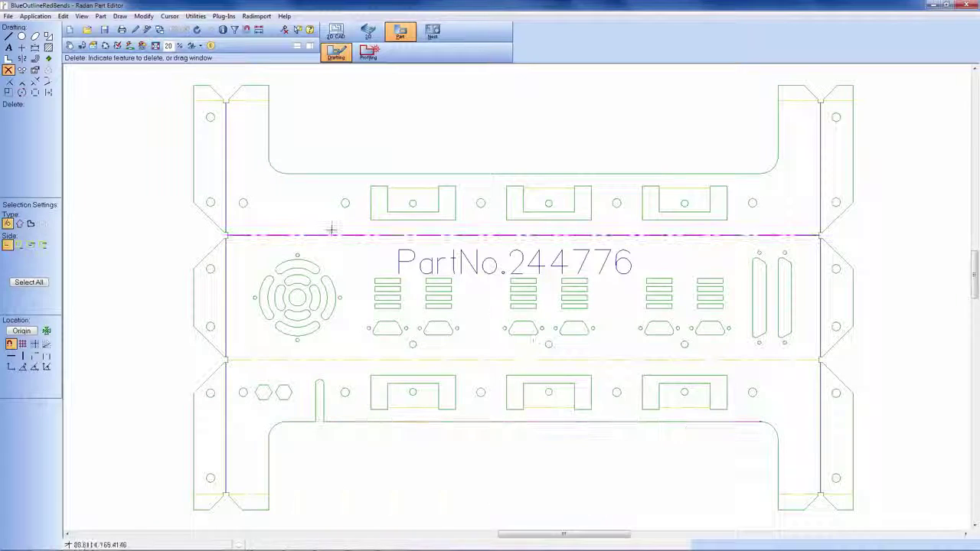
{"action": "middle_click_drag", "start_coordinate": [182, 88], "coordinate": [294, 141]}
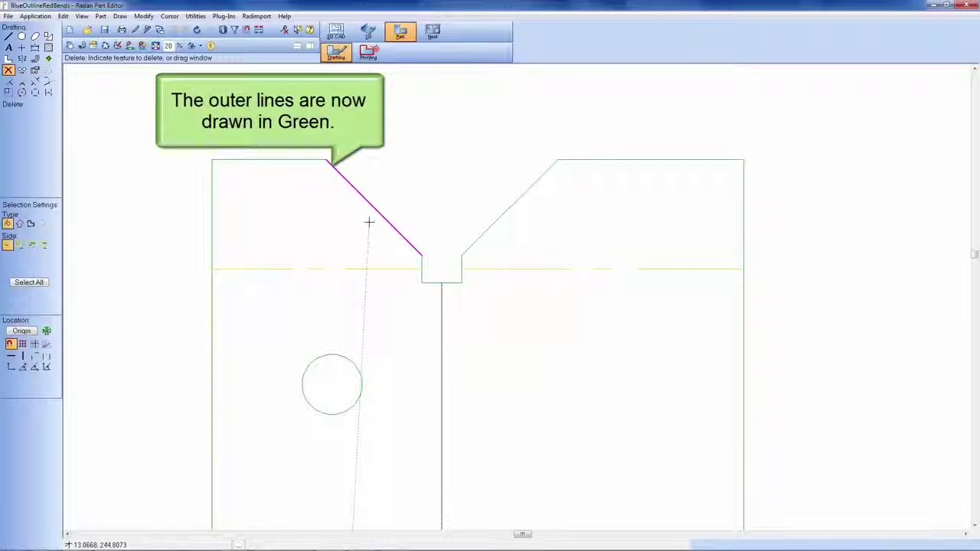
{"action": "key", "text": "z"}
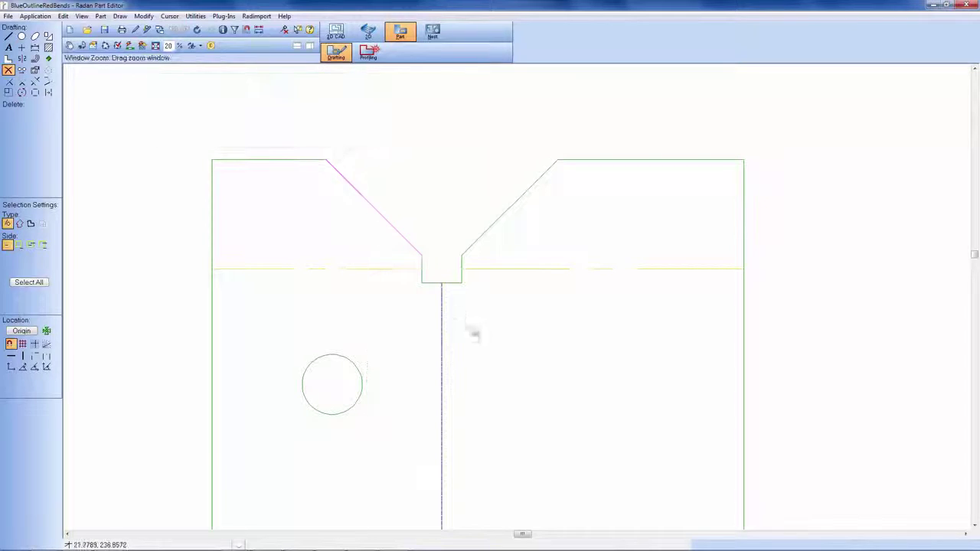
{"action": "left_click_drag", "start_coordinate": [376, 245], "coordinate": [559, 388]}
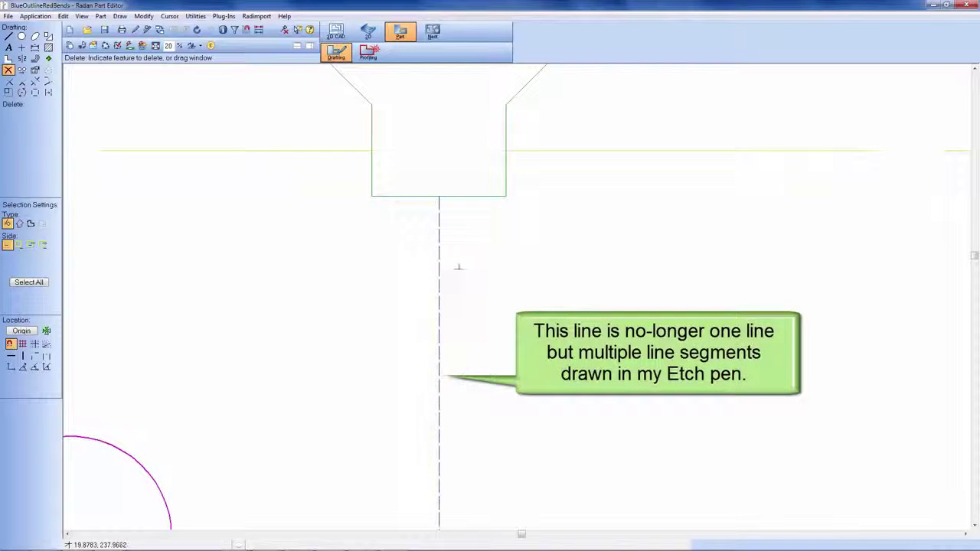
{"action": "left_click_drag", "start_coordinate": [399, 181], "coordinate": [505, 339]}
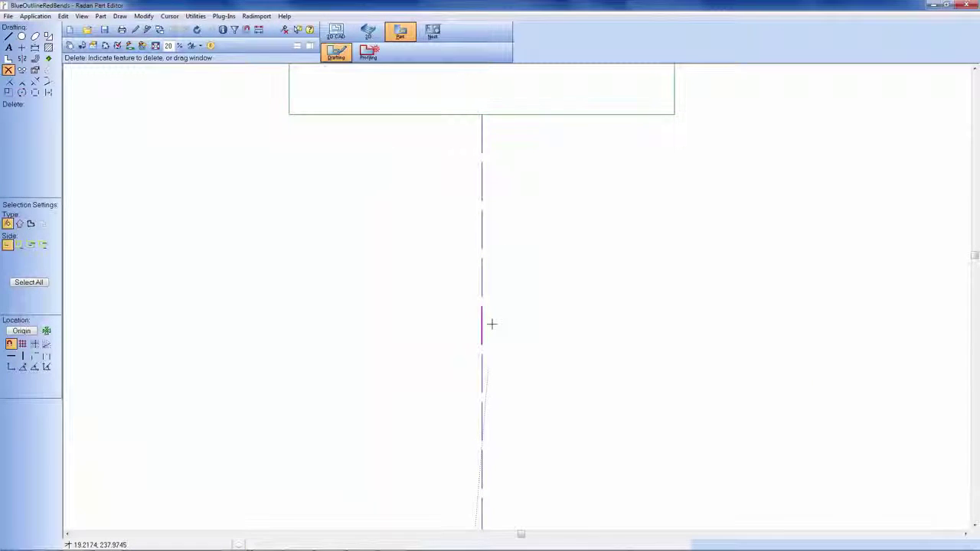
{"action": "middle_click", "coordinate": [426, 292]}
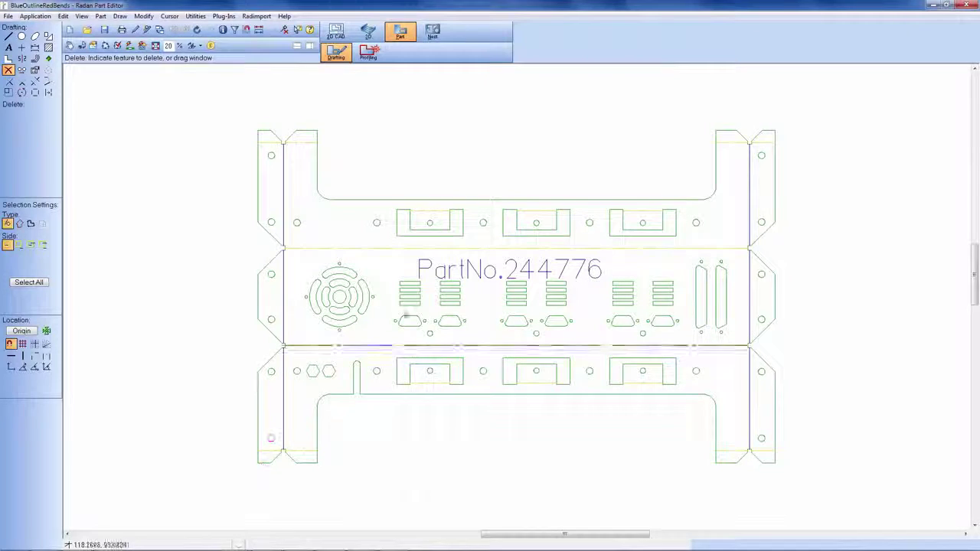
{"action": "middle_click_drag", "start_coordinate": [386, 243], "coordinate": [649, 319]}
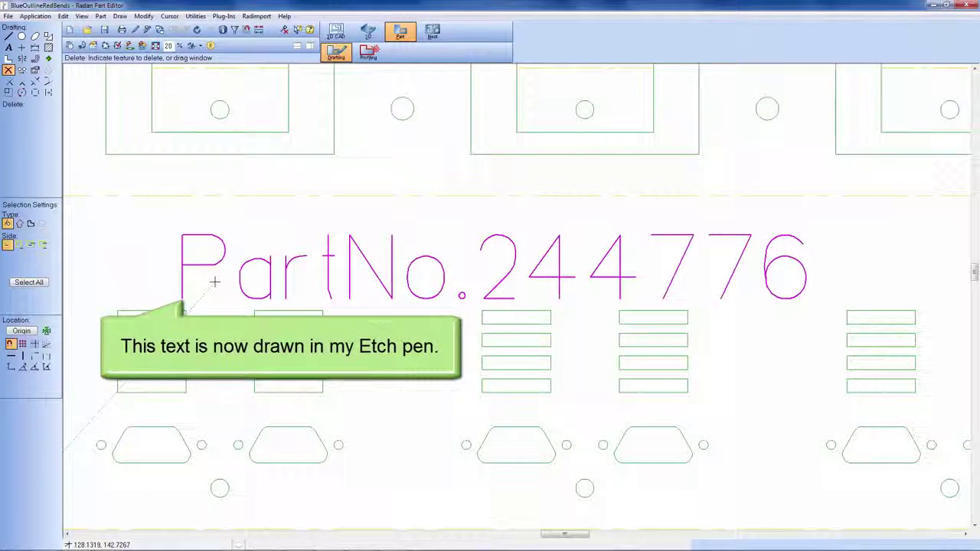
{"action": "middle_click", "coordinate": [277, 307]}
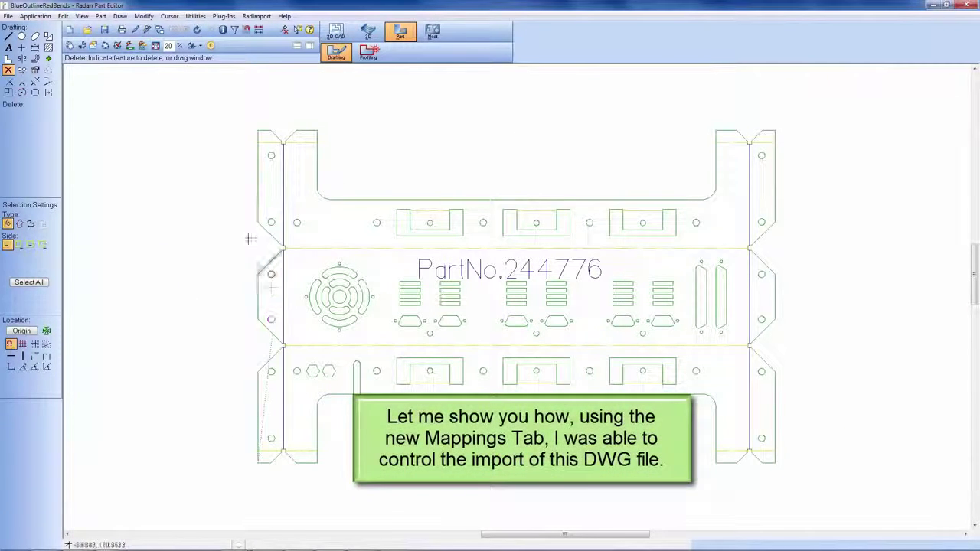
Show the mapping settings in the 2D import options for the BlueOutlineRedBends DWG
{"action": "left_click", "coordinate": [88, 31]}
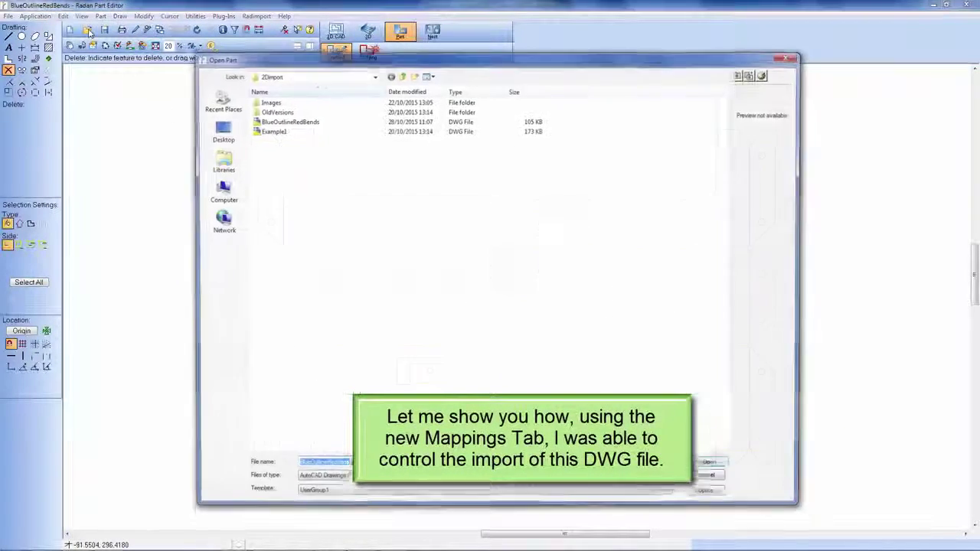
{"action": "left_click", "coordinate": [285, 121]}
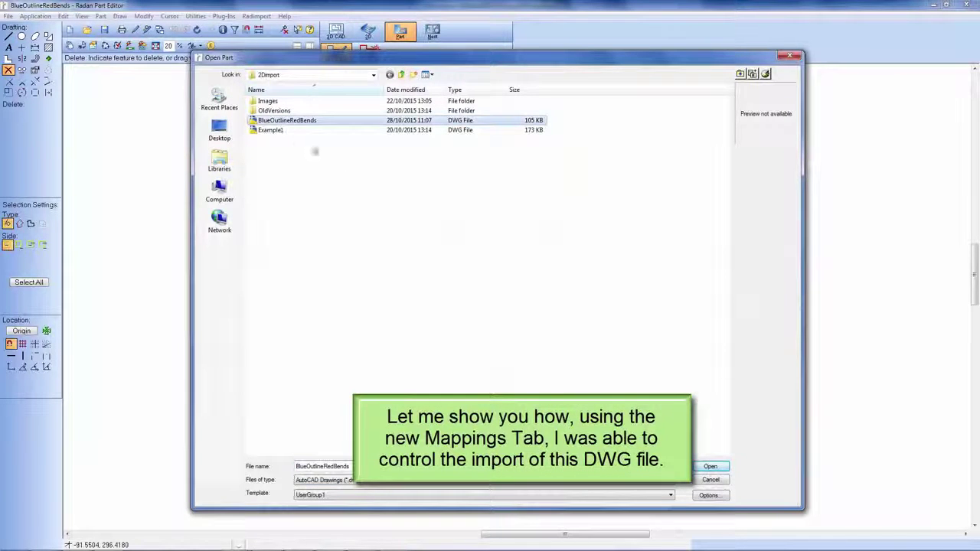
{"action": "left_click", "coordinate": [710, 496]}
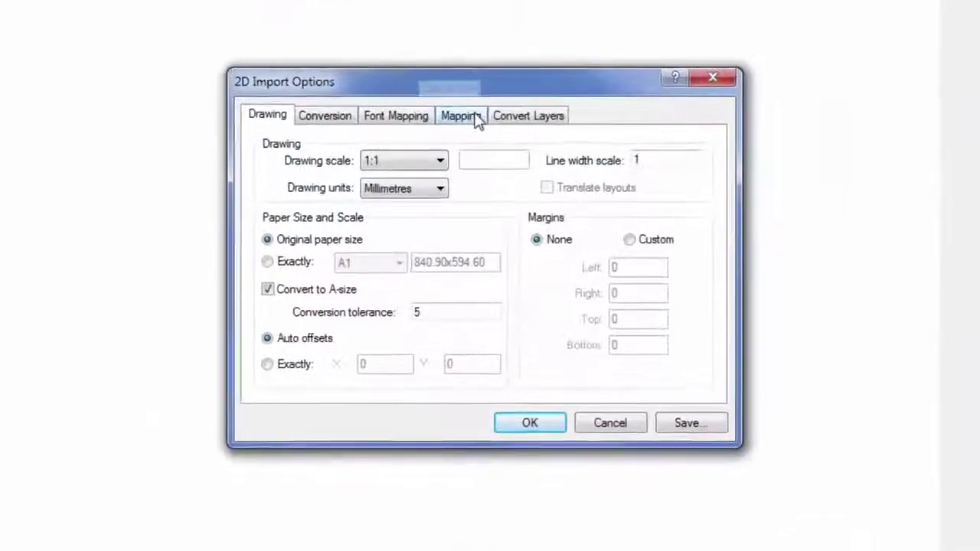
{"action": "left_click", "coordinate": [486, 208]}
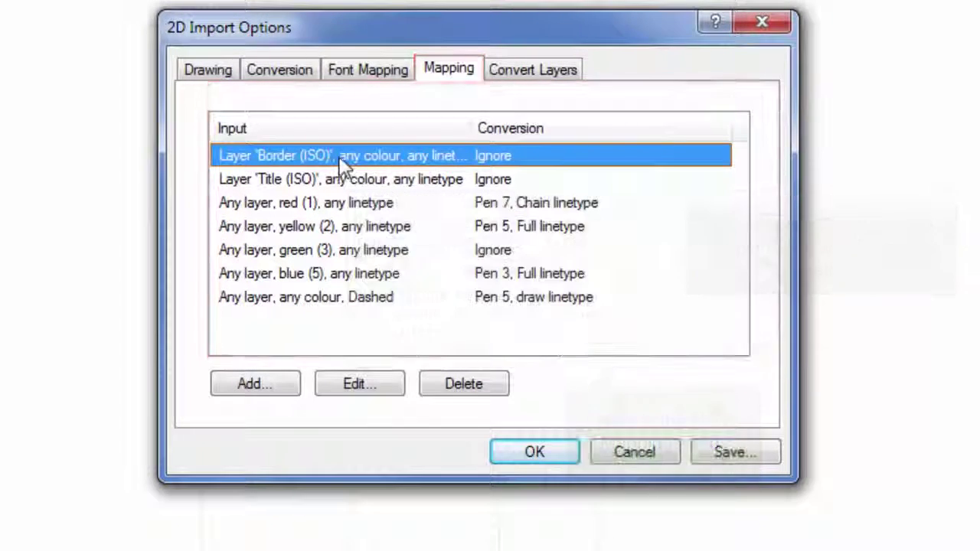
Review the mapping definitions for the Border (ISO) and Title (ISO) layers
{"action": "double_click", "coordinate": [339, 155]}
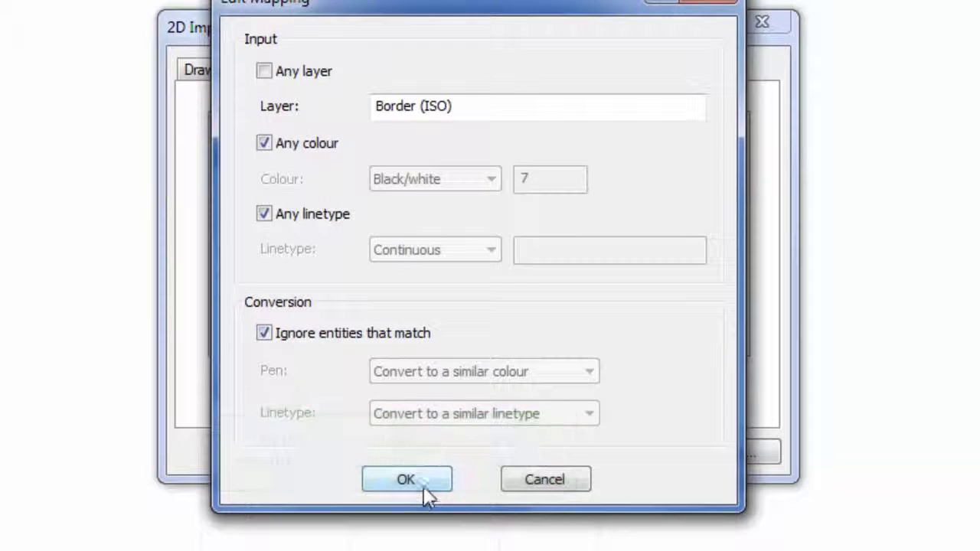
{"action": "left_click", "coordinate": [424, 476]}
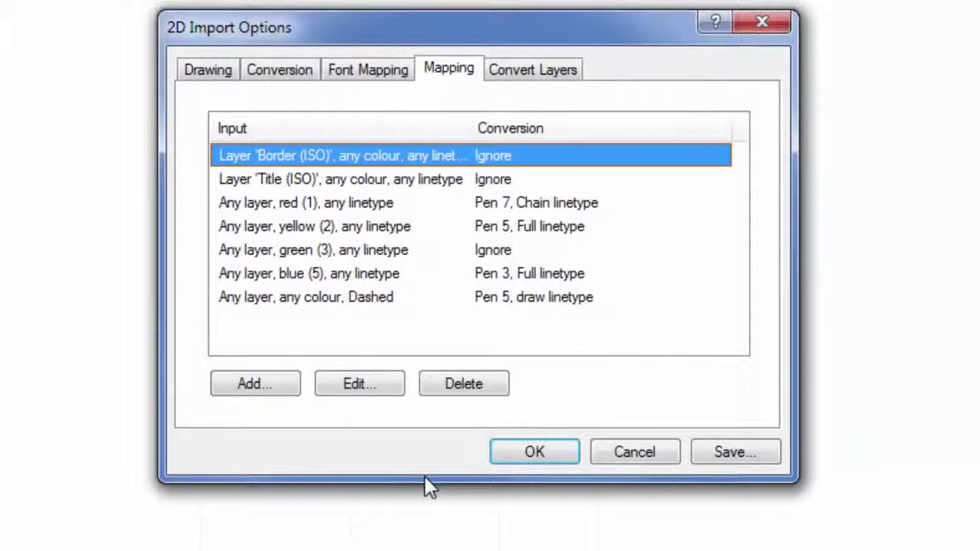
{"action": "left_click", "coordinate": [291, 181]}
{"action": "double_click", "coordinate": [291, 179]}
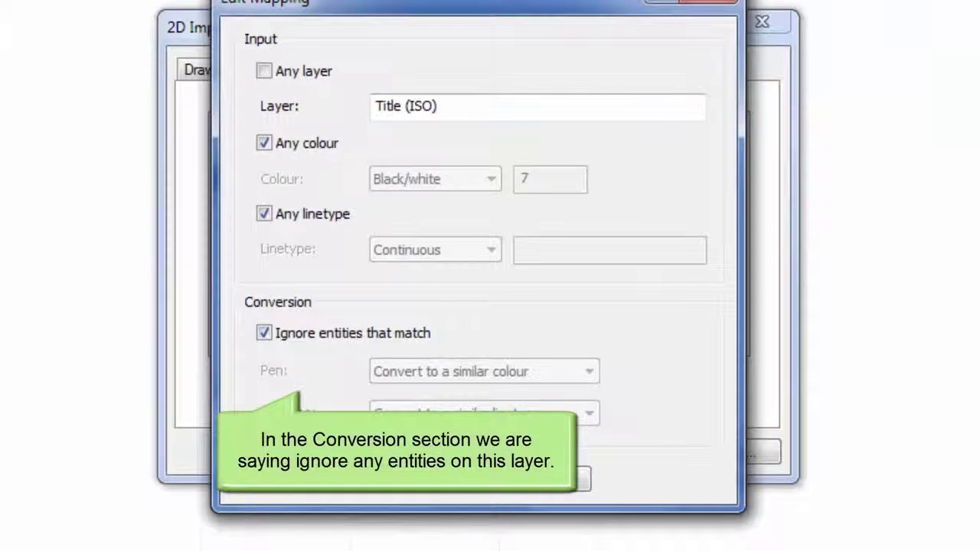
{"action": "left_click", "coordinate": [442, 482]}
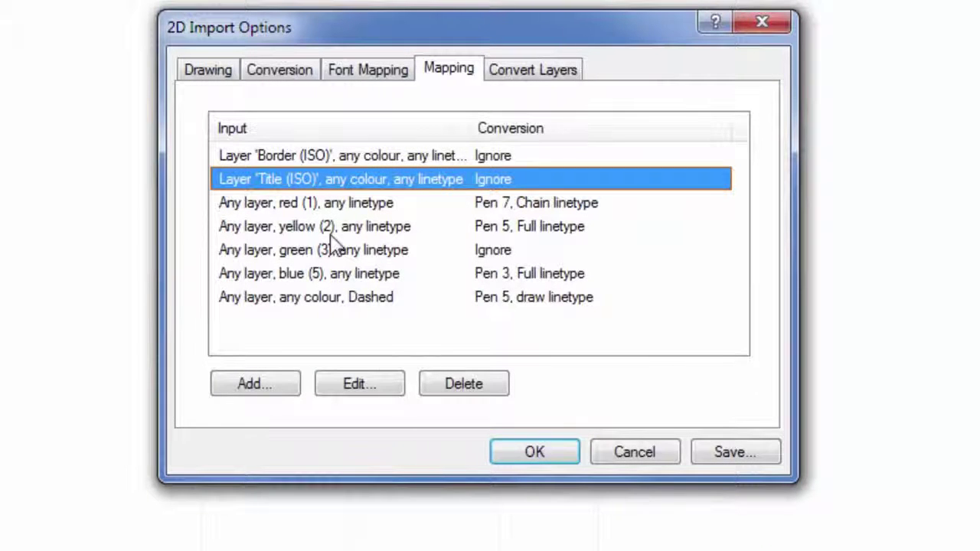
Review the mapping definitions for red and yellow entities on any layer
{"action": "left_click", "coordinate": [329, 205]}
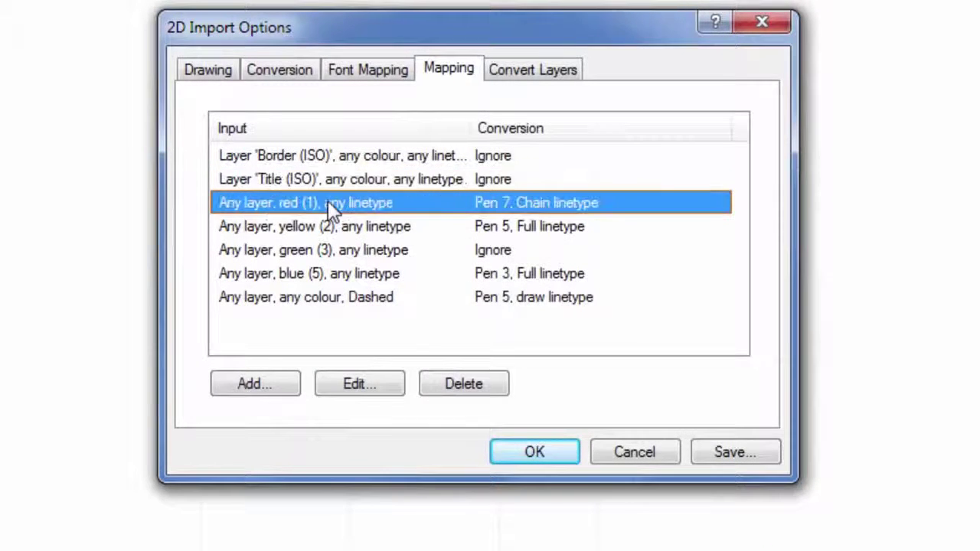
{"action": "double_click", "coordinate": [329, 204]}
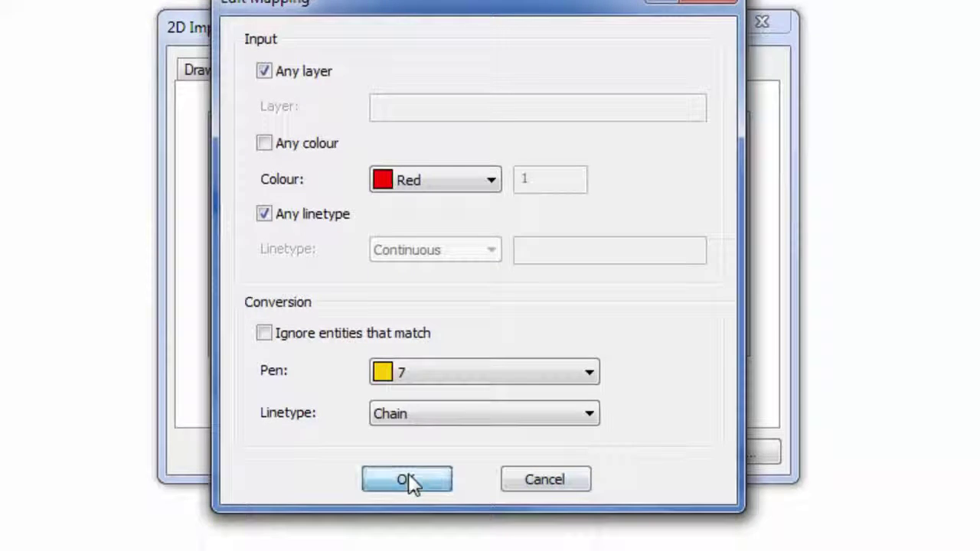
{"action": "left_click", "coordinate": [409, 479]}
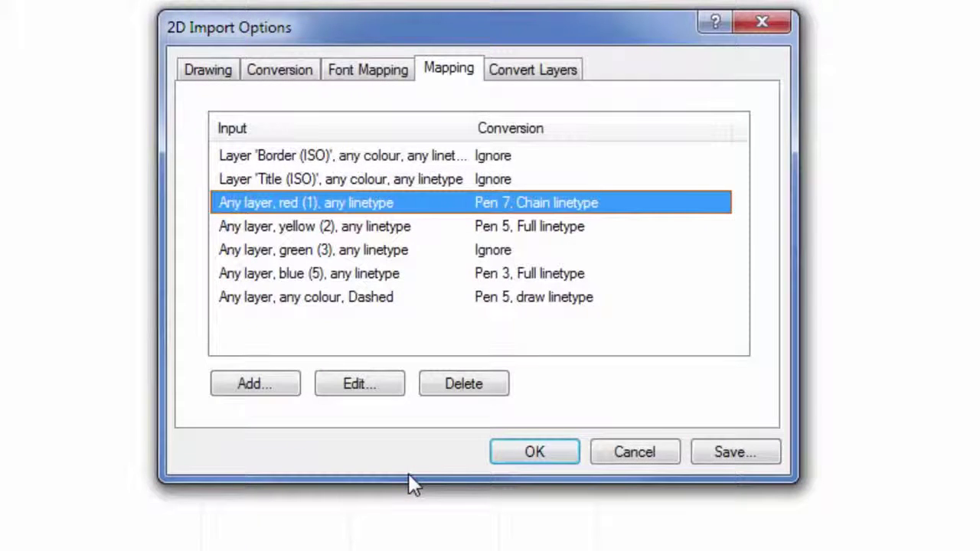
{"action": "left_click", "coordinate": [327, 225]}
{"action": "double_click", "coordinate": [328, 226]}
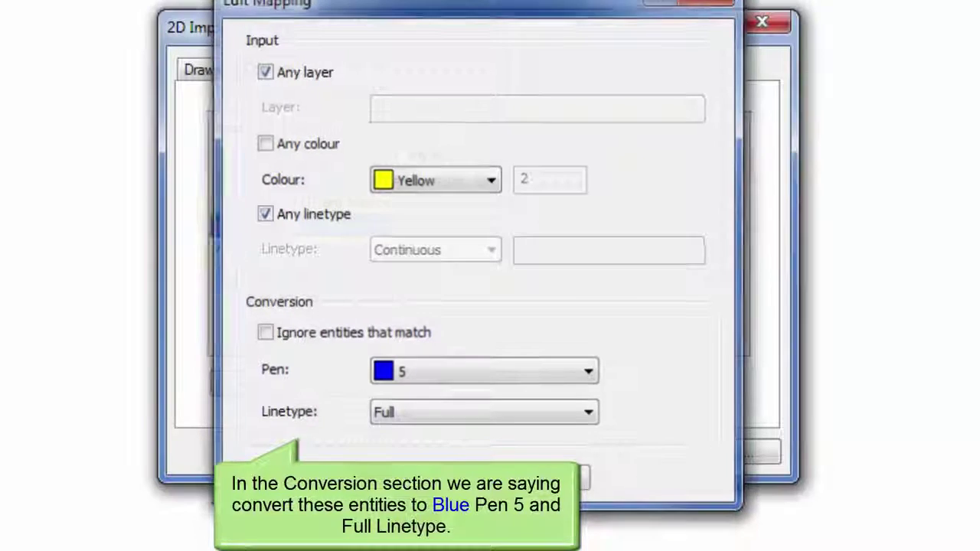
{"action": "key", "text": "Return"}
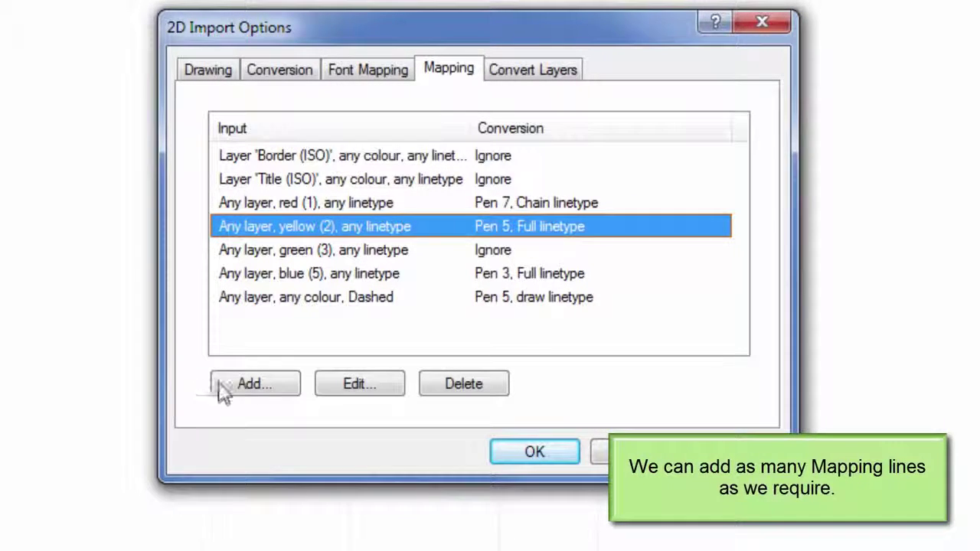
Add a mapping that converts cyan entities on any layer with any linetype to pen 6 and the Dash linetype
{"action": "left_click", "coordinate": [282, 385]}
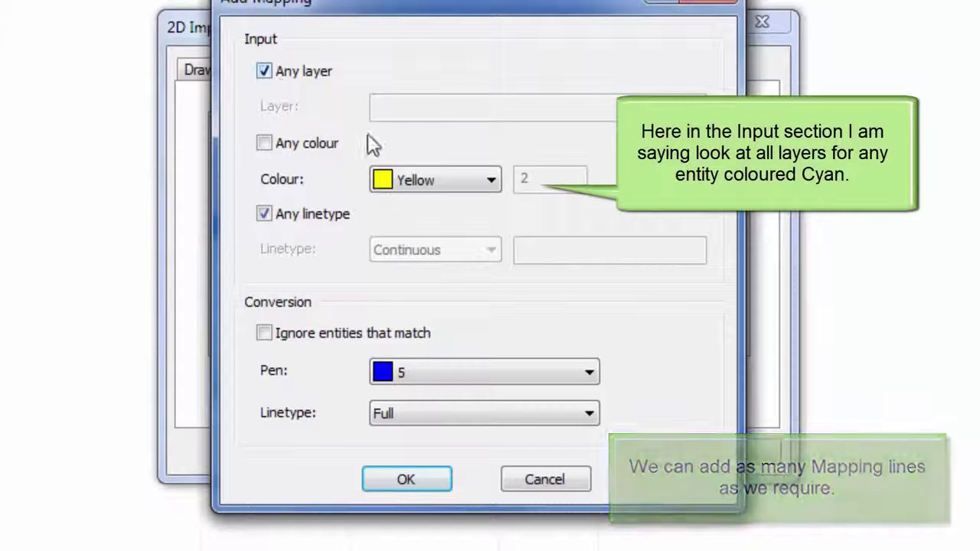
{"action": "left_click", "coordinate": [487, 187]}
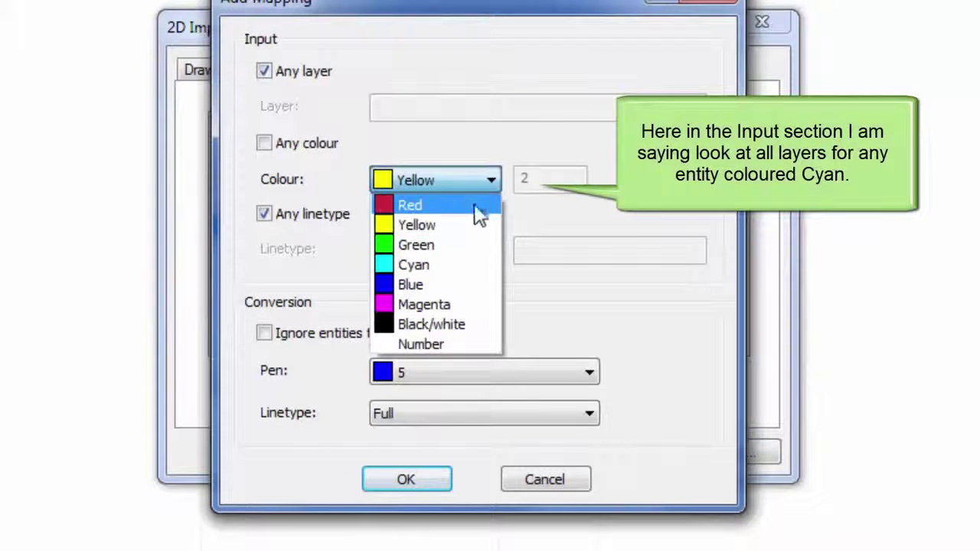
{"action": "left_click", "coordinate": [465, 260]}
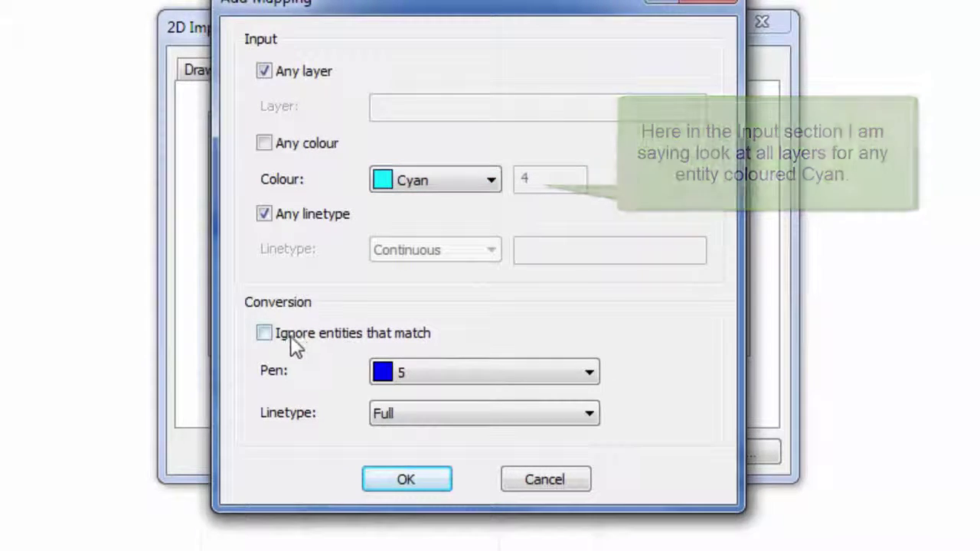
{"action": "left_click", "coordinate": [557, 369]}
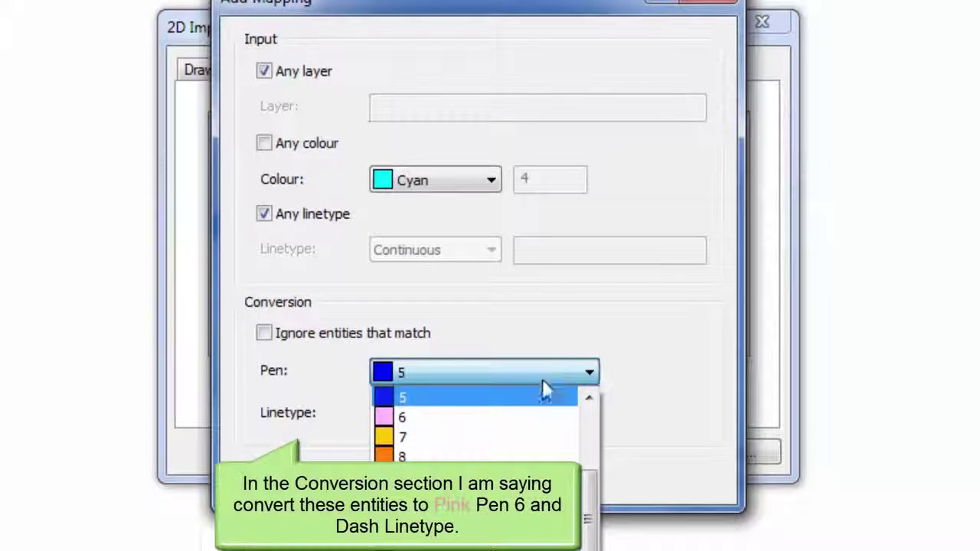
{"action": "left_click", "coordinate": [469, 418]}
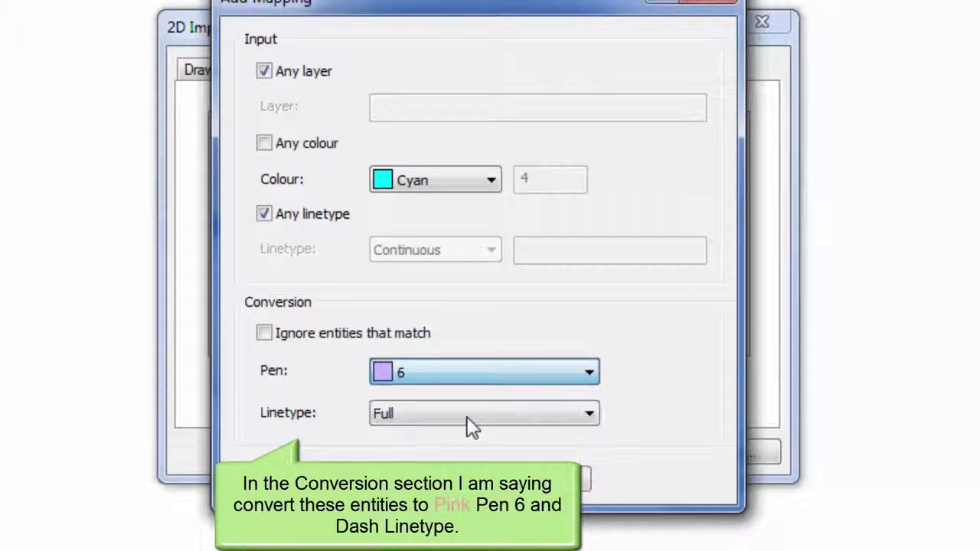
{"action": "left_click", "coordinate": [470, 416]}
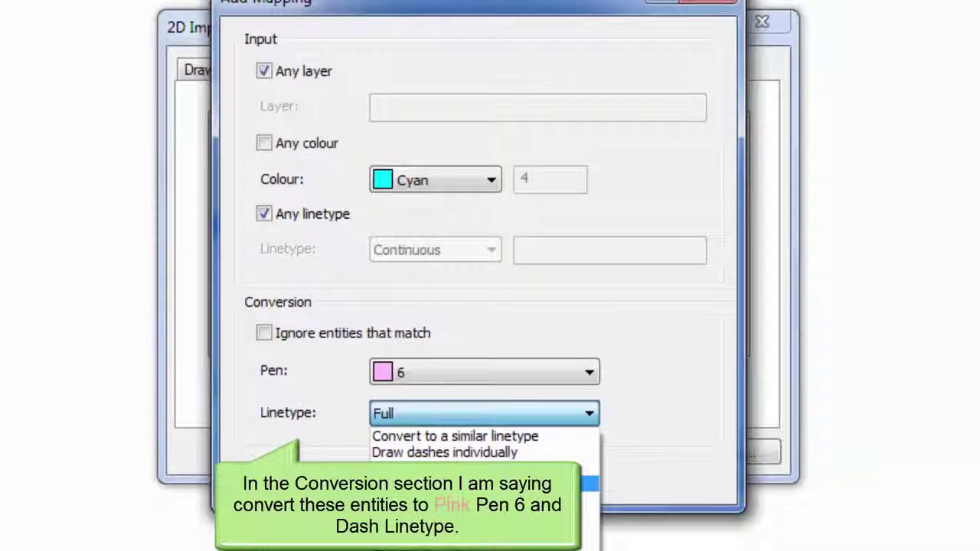
{"action": "left_click", "coordinate": [482, 468]}
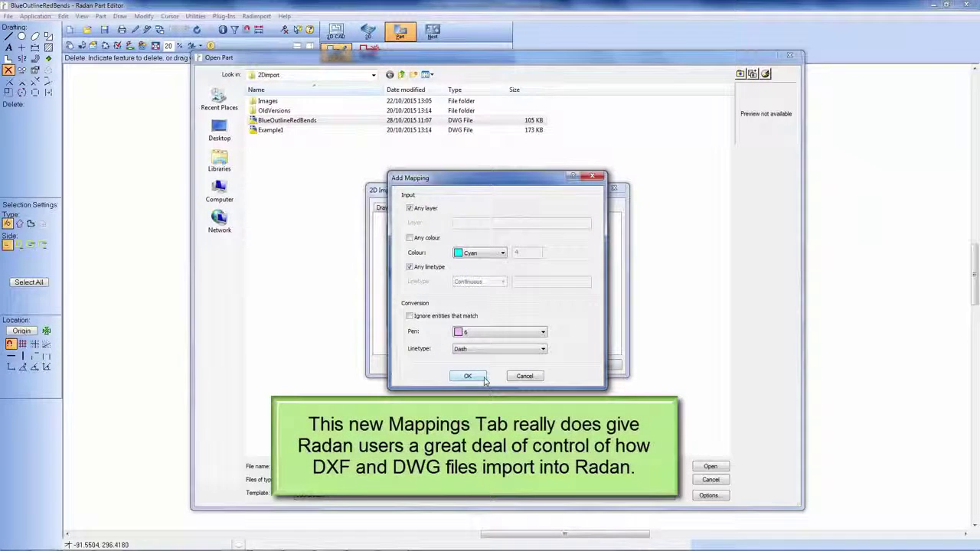
{"action": "left_click", "coordinate": [468, 376]}
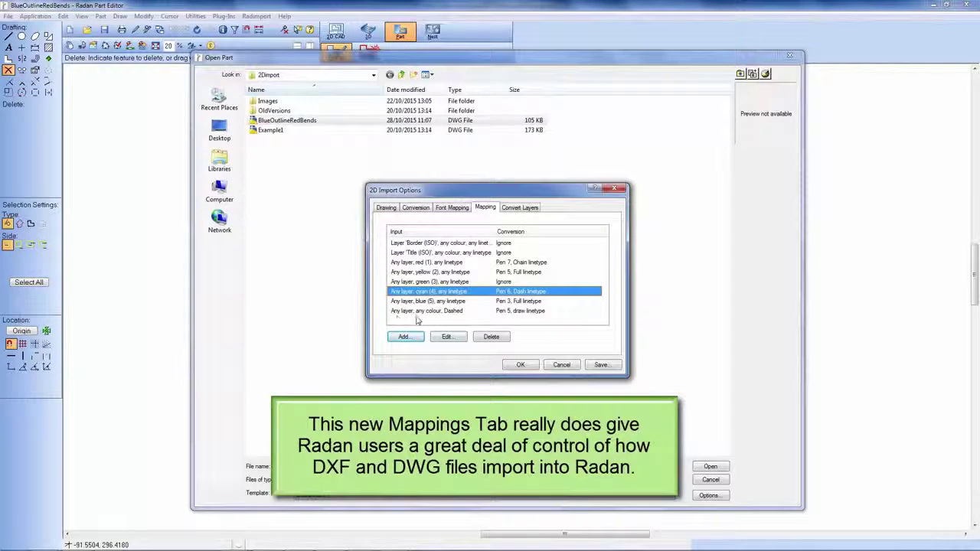
{"action": "mouse_move", "coordinate": [487, 318]}
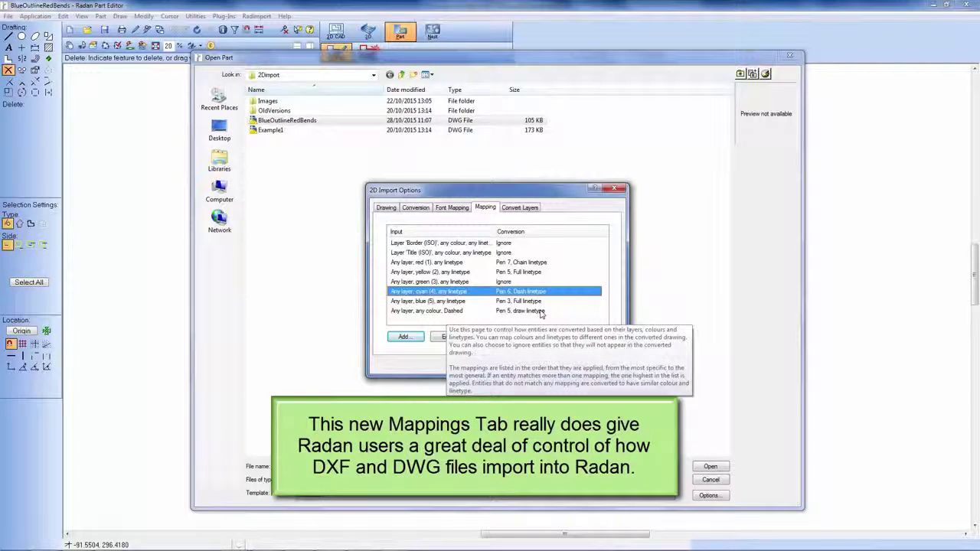
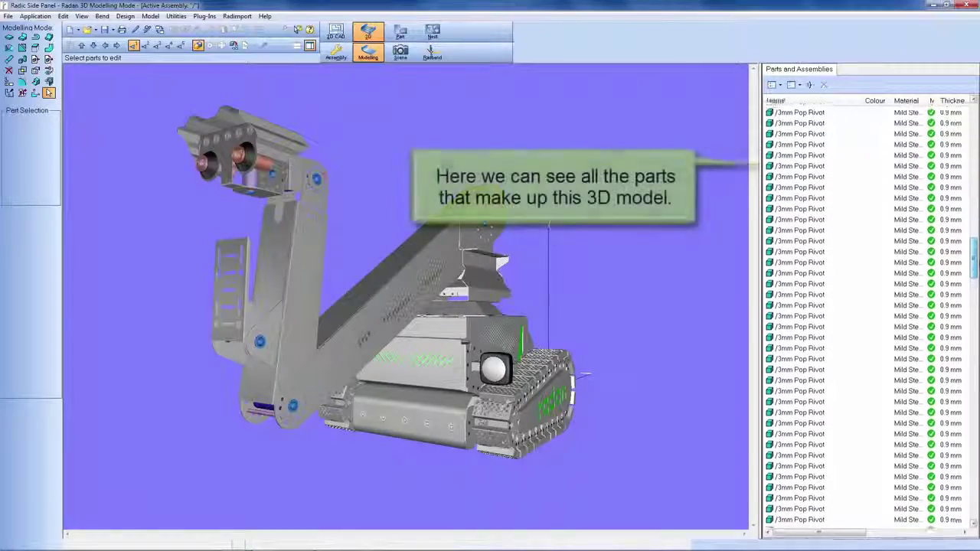
Widen the Parts and Assemblies list to show the additional part columns and look through the listed parts
{"action": "left_click_drag", "start_coordinate": [975, 347], "coordinate": [975, 113]}
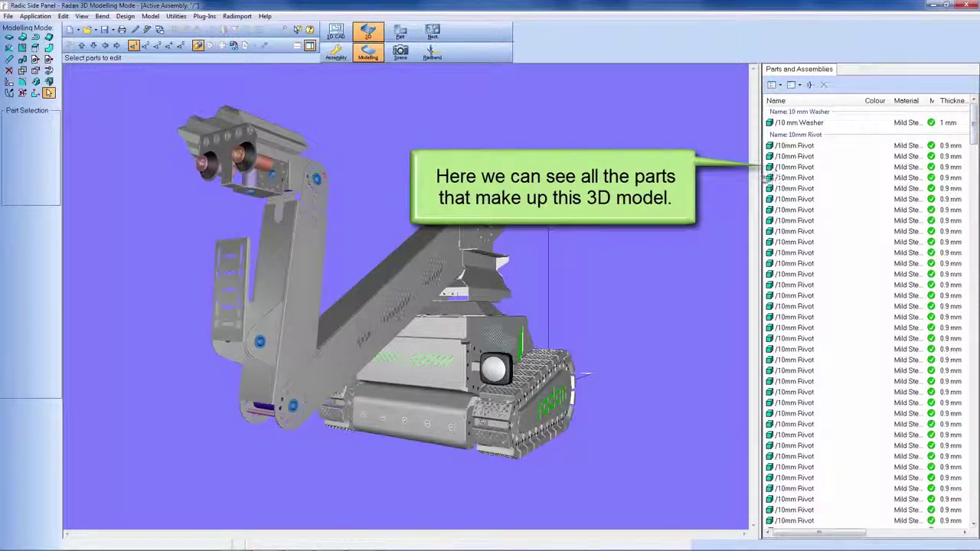
{"action": "left_click_drag", "start_coordinate": [759, 179], "coordinate": [595, 184]}
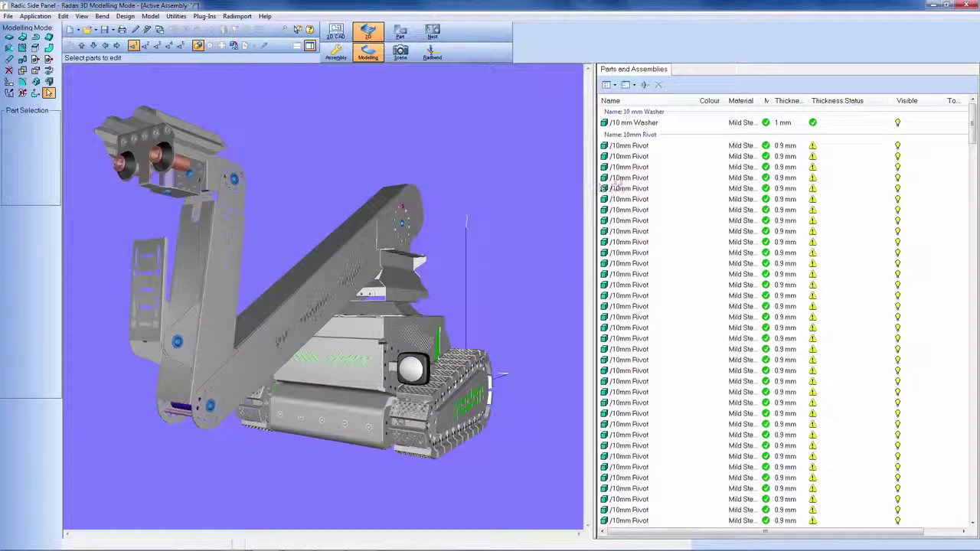
{"action": "scroll", "coordinate": [956, 127], "scroll_direction": "down", "scroll_amount": 10}
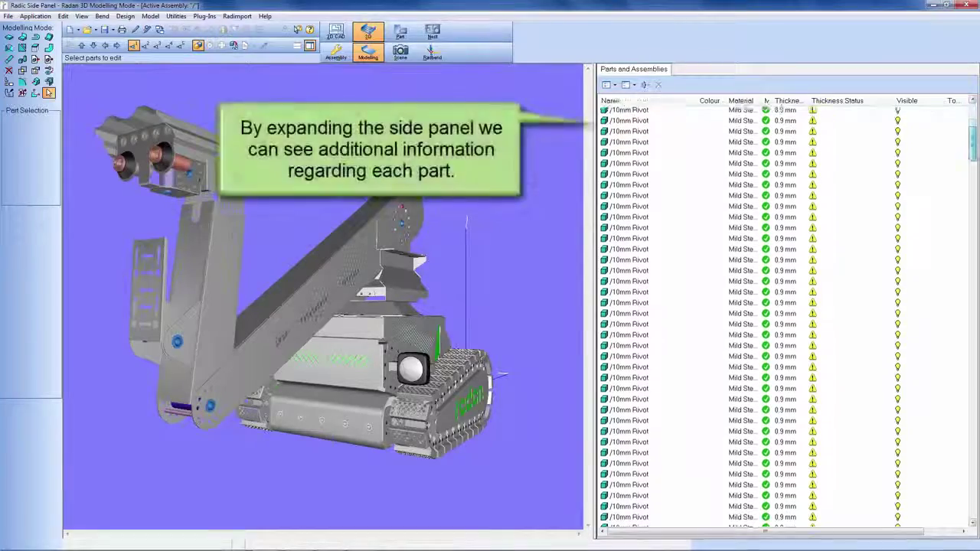
{"action": "scroll", "coordinate": [785, 318], "scroll_direction": "up", "scroll_amount": 10}
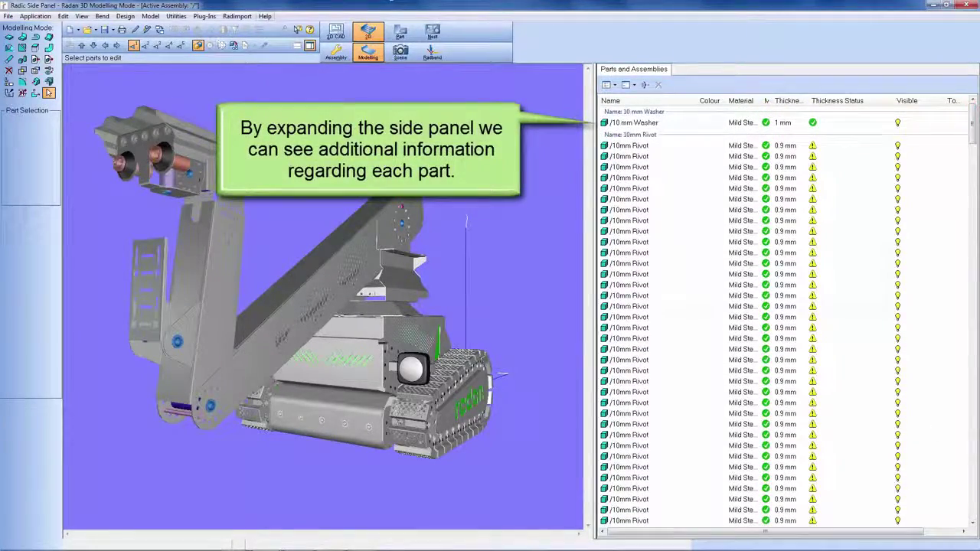
Select the Camera Cover Panel at the head of the robot arm and turn off its visibility
{"action": "left_click", "coordinate": [204, 144]}
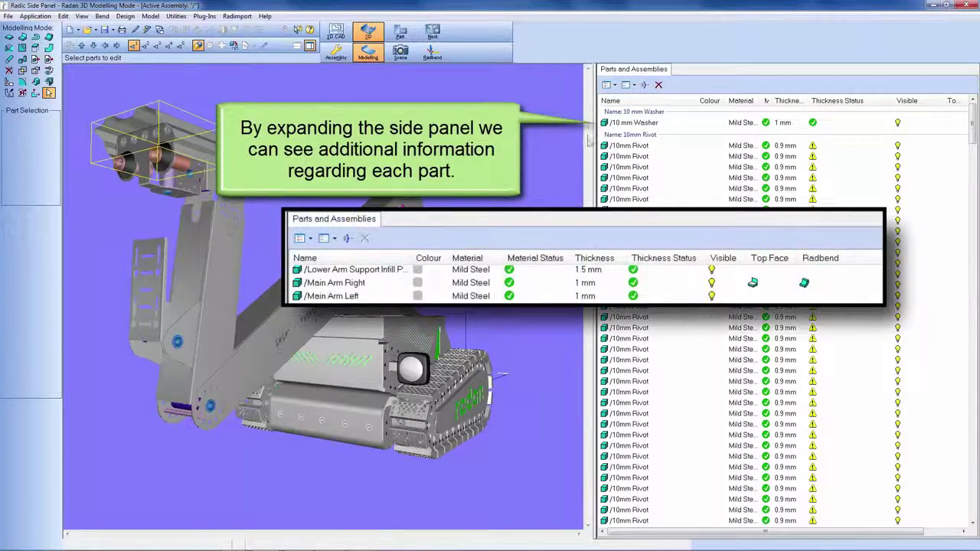
{"action": "left_click_drag", "start_coordinate": [975, 134], "coordinate": [975, 341]}
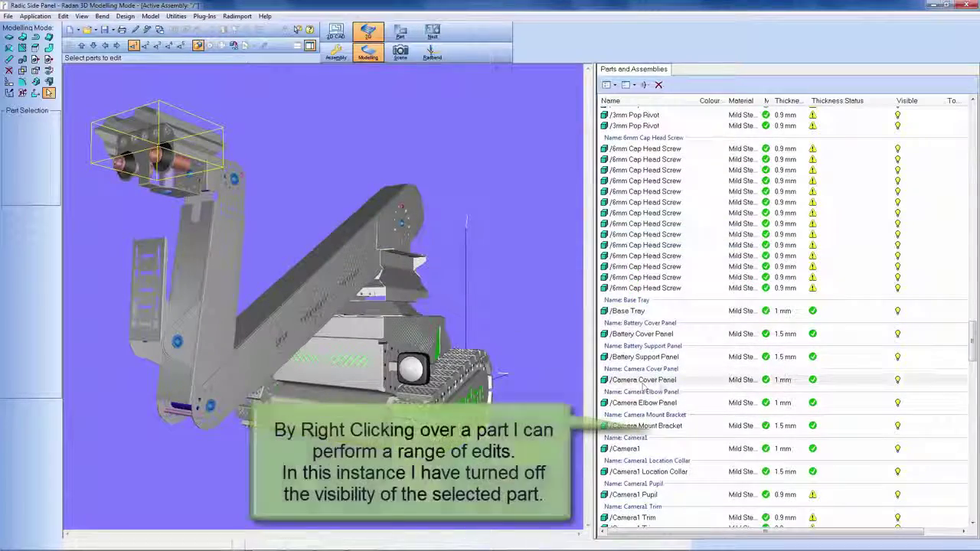
{"action": "left_click", "coordinate": [663, 381]}
{"action": "right_click", "coordinate": [663, 387]}
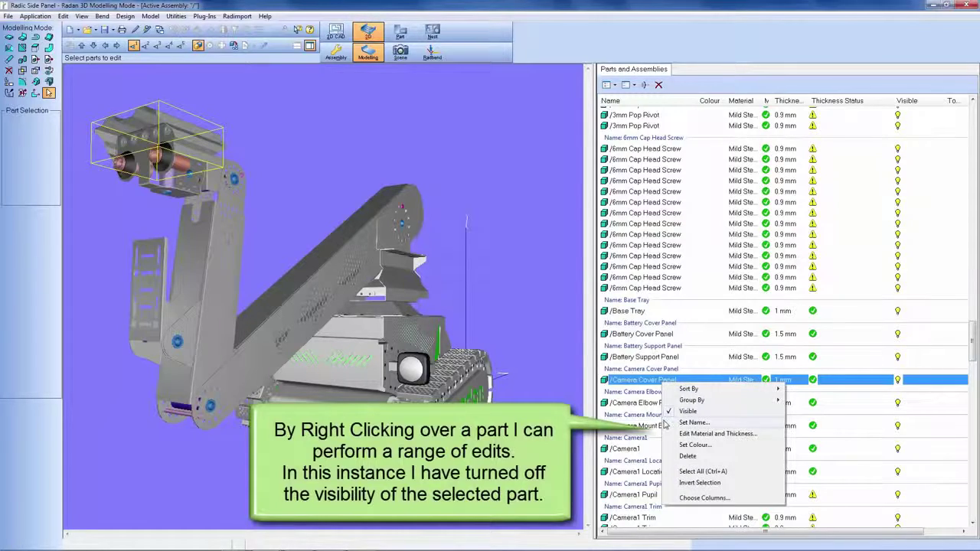
{"action": "left_click", "coordinate": [687, 412]}
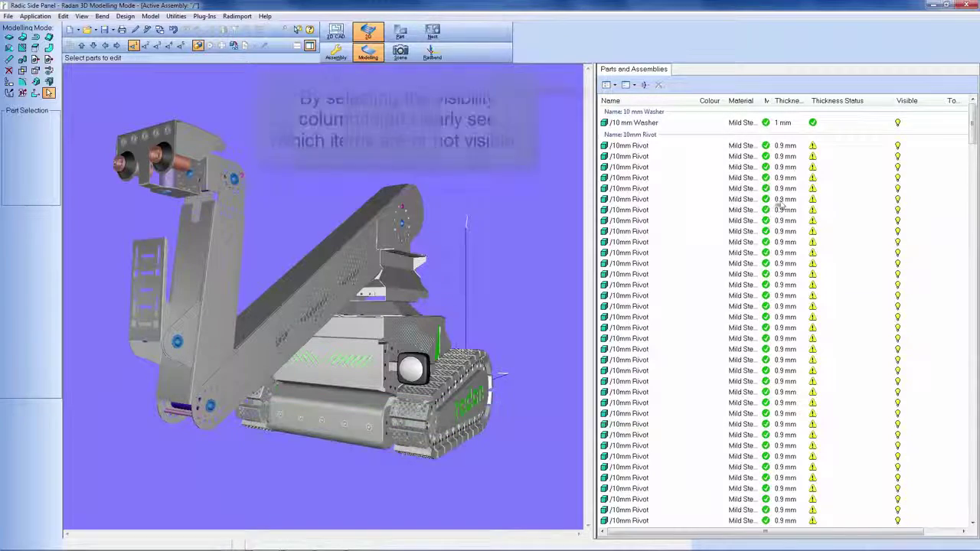
Group the parts list by visibility and make the Camera Cover Panel visible again
{"action": "left_click", "coordinate": [909, 104]}
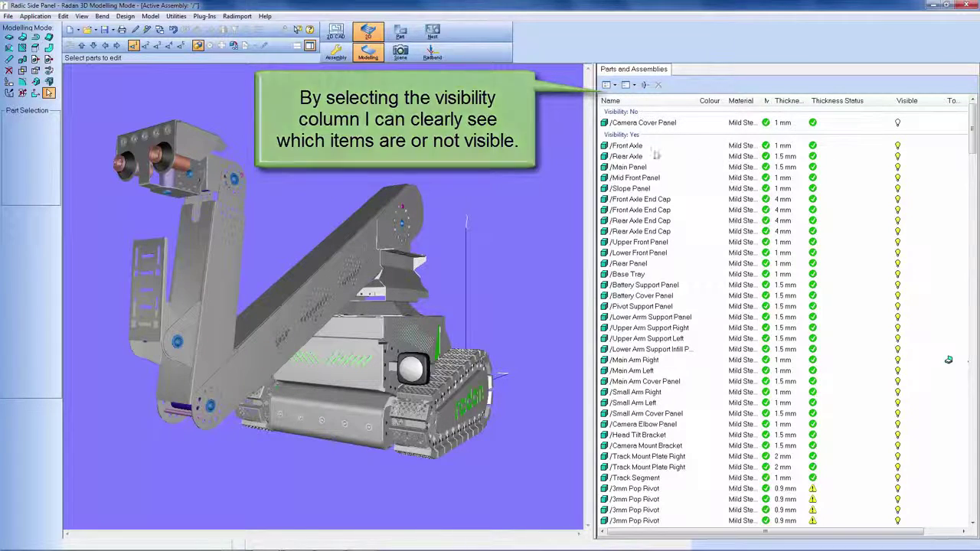
{"action": "left_click", "coordinate": [649, 125]}
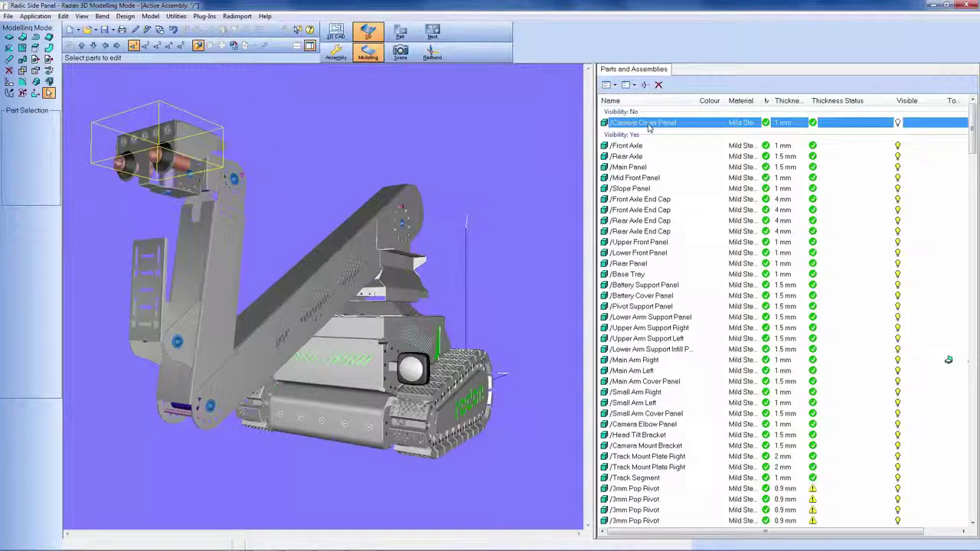
{"action": "right_click", "coordinate": [649, 128]}
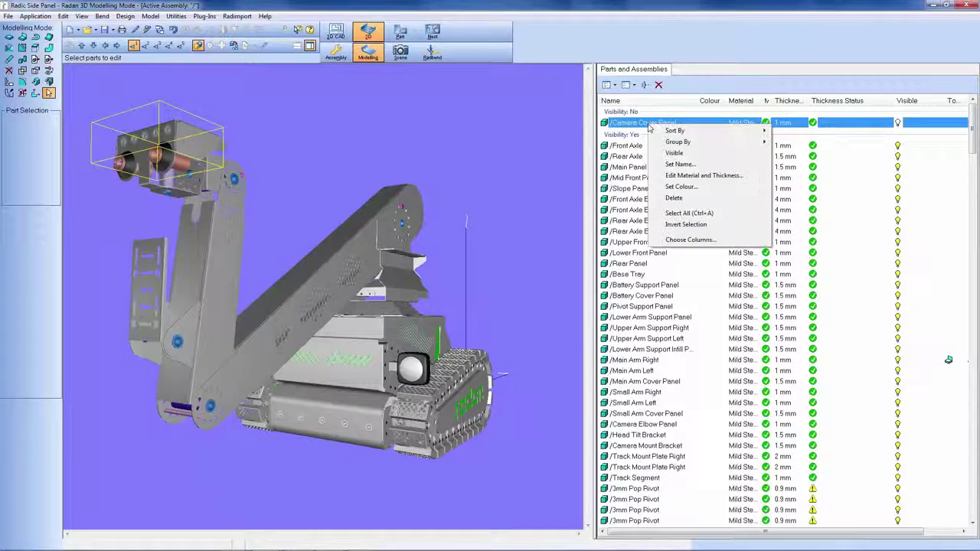
{"action": "left_click", "coordinate": [676, 156]}
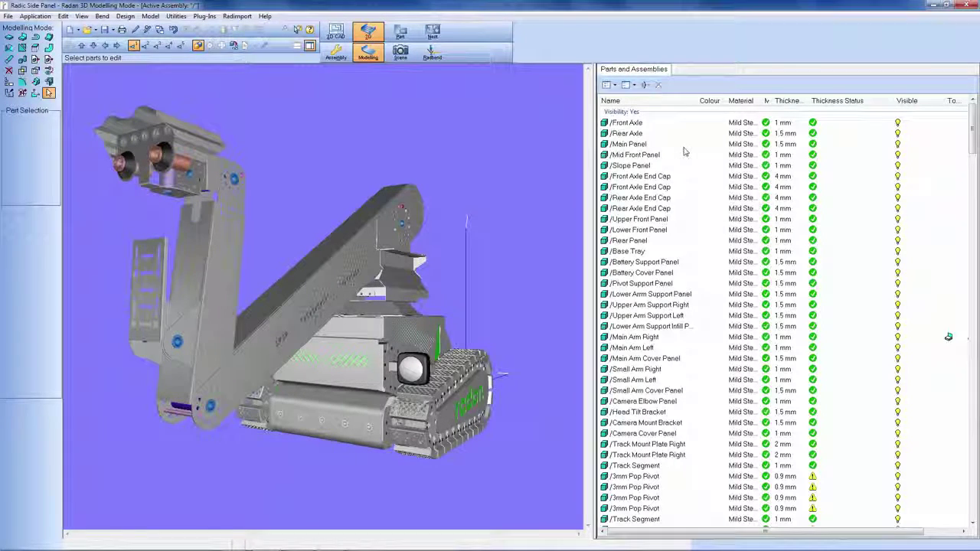
Isolate the Camera Cover Panel by inverting its selection and hiding all the other parts
{"action": "scroll", "coordinate": [948, 337], "scroll_direction": "down", "scroll_amount": 10}
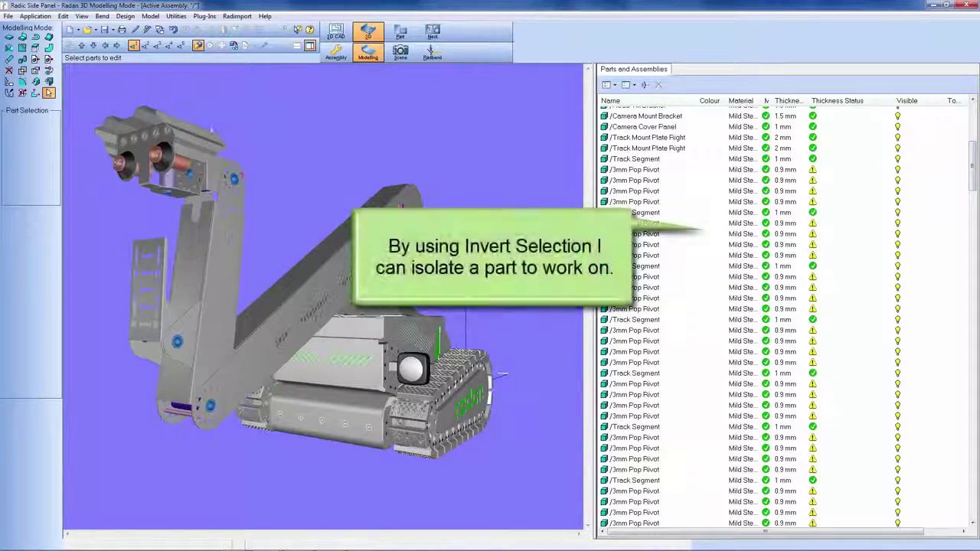
{"action": "left_click", "coordinate": [199, 134]}
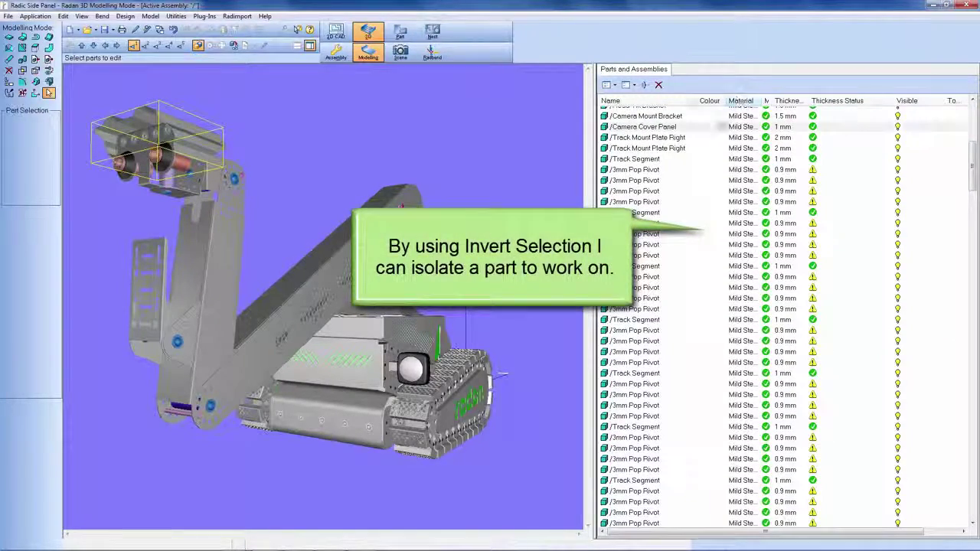
{"action": "right_click", "coordinate": [693, 127]}
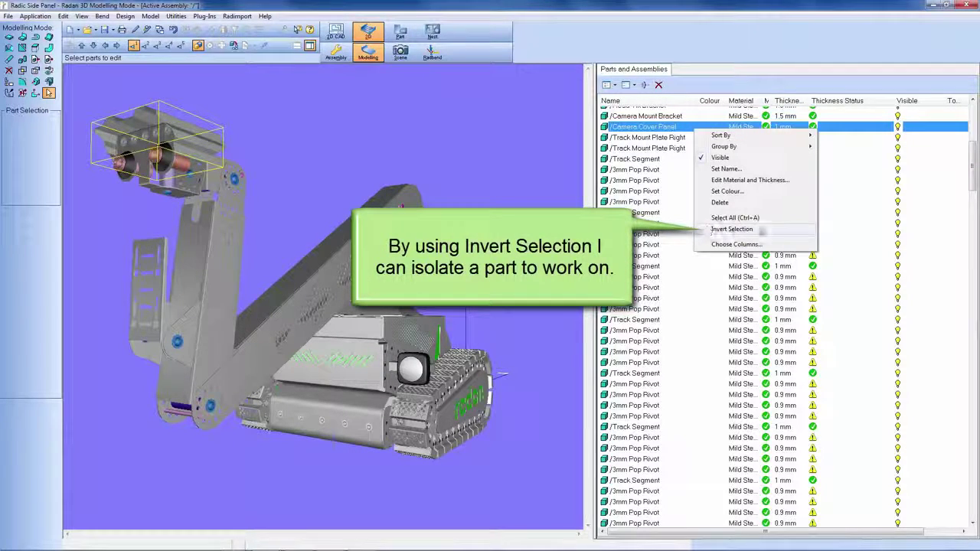
{"action": "left_click", "coordinate": [741, 232]}
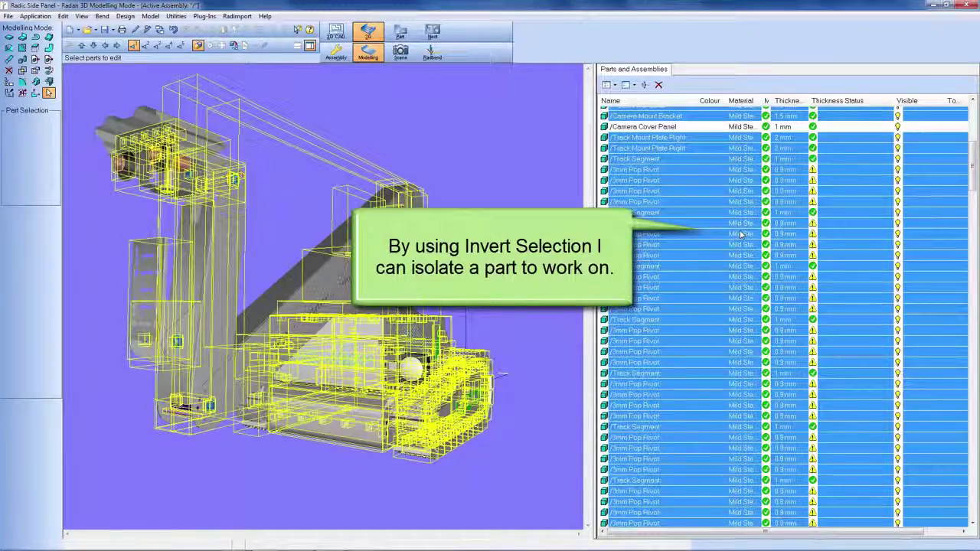
{"action": "right_click", "coordinate": [687, 170]}
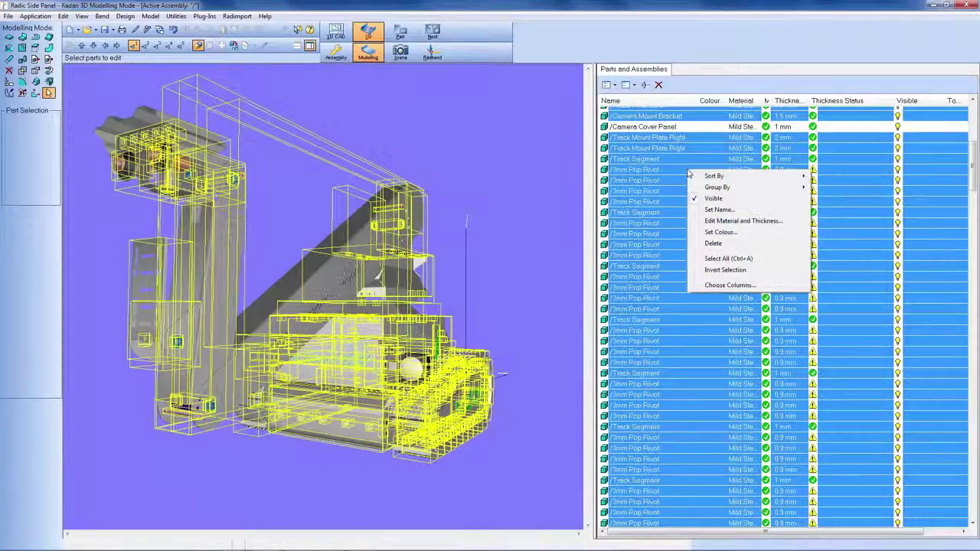
{"action": "left_click", "coordinate": [714, 200]}
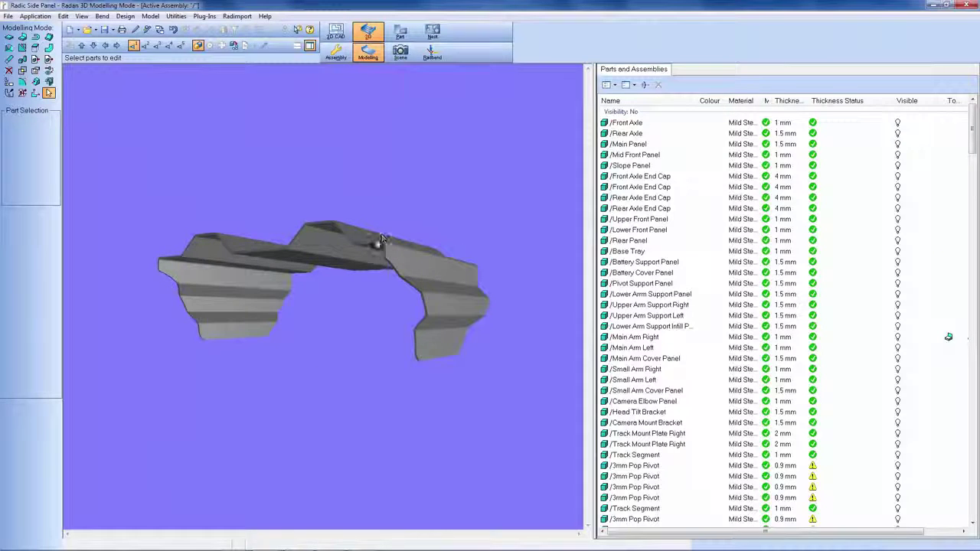
Narrow the Thickness Status column in the parts list so that the Radbend column fits in view
{"action": "middle_click_drag", "start_coordinate": [357, 238], "coordinate": [360, 259]}
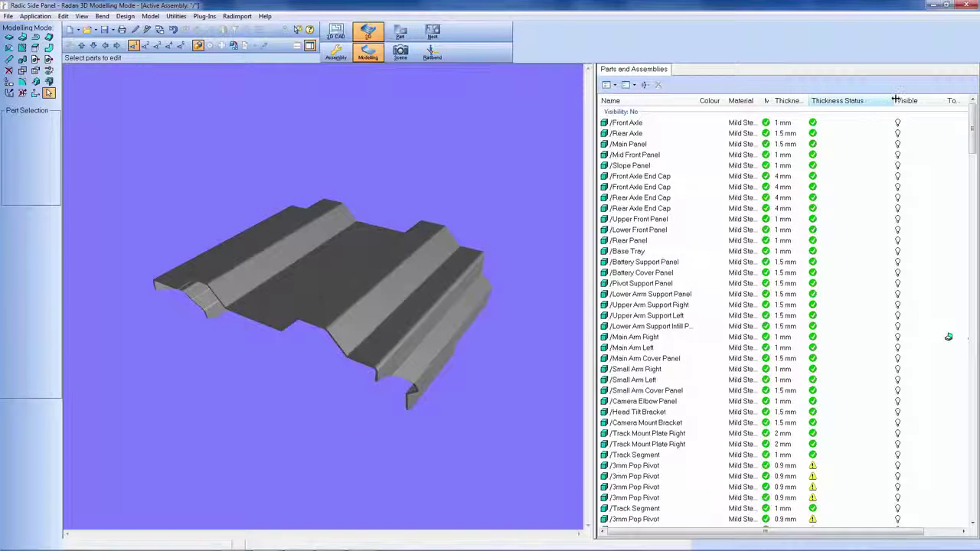
{"action": "left_click_drag", "start_coordinate": [894, 100], "coordinate": [849, 106]}
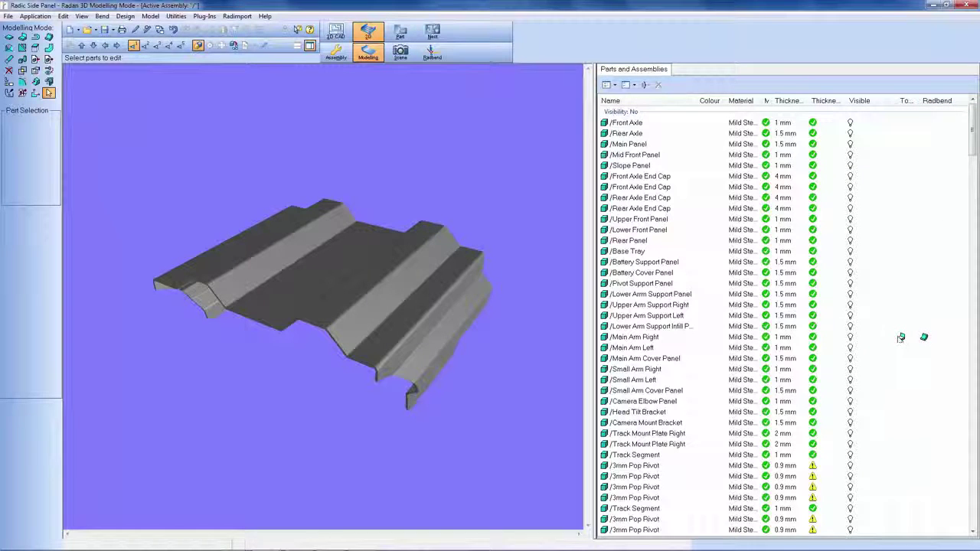
{"action": "mouse_move", "coordinate": [626, 342]}
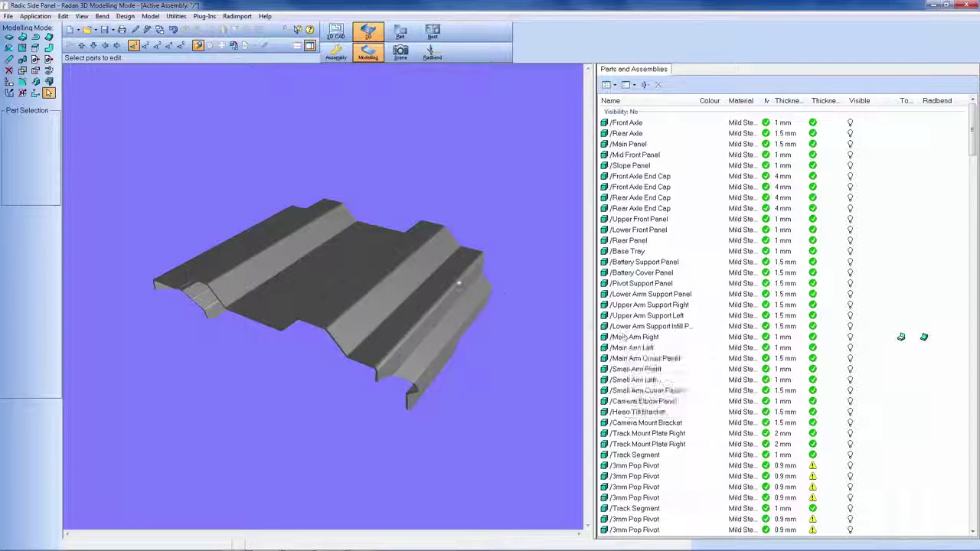
Select the visible Camera Cover Panel in the model and parts list and pass it to Radbend mode
{"action": "left_click", "coordinate": [428, 270]}
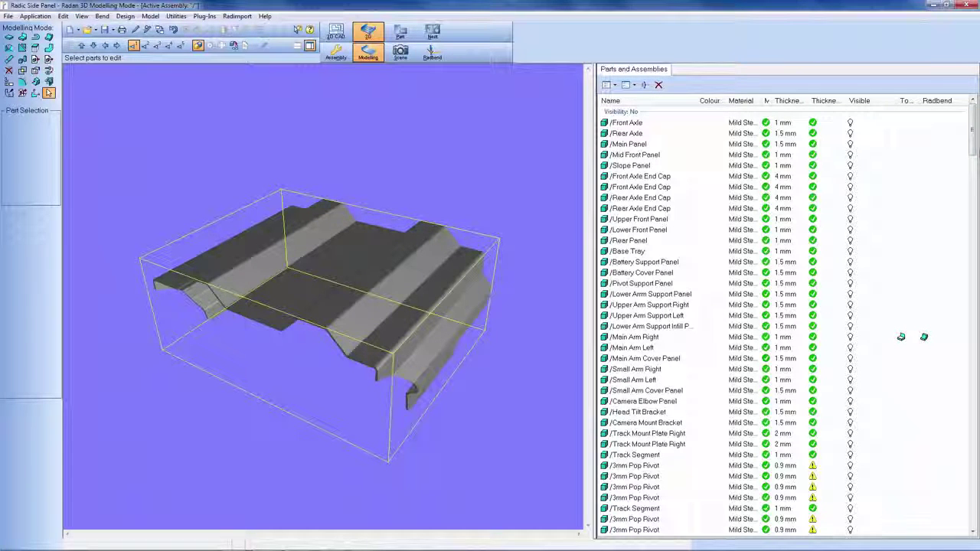
{"action": "left_click_drag", "start_coordinate": [973, 136], "coordinate": [949, 523]}
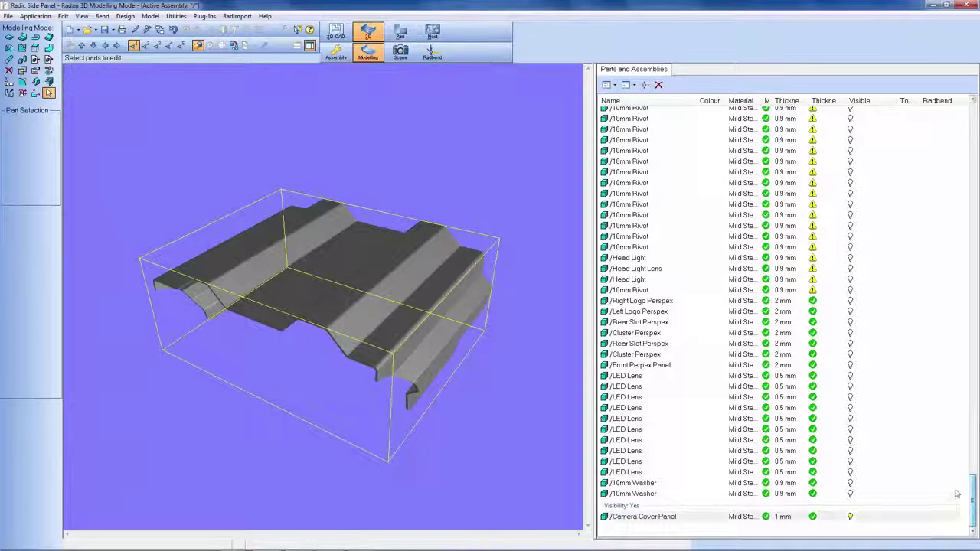
{"action": "left_click", "coordinate": [670, 518]}
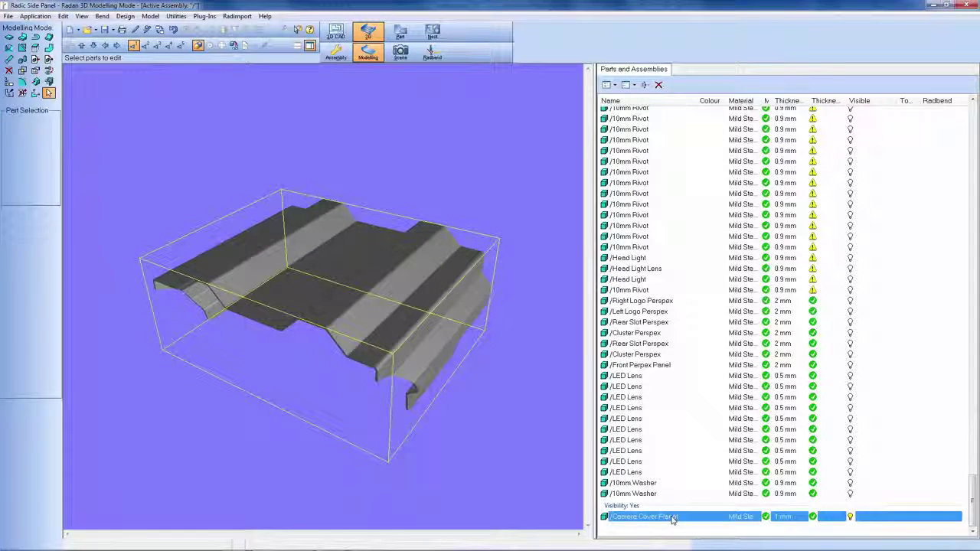
{"action": "left_click", "coordinate": [432, 53]}
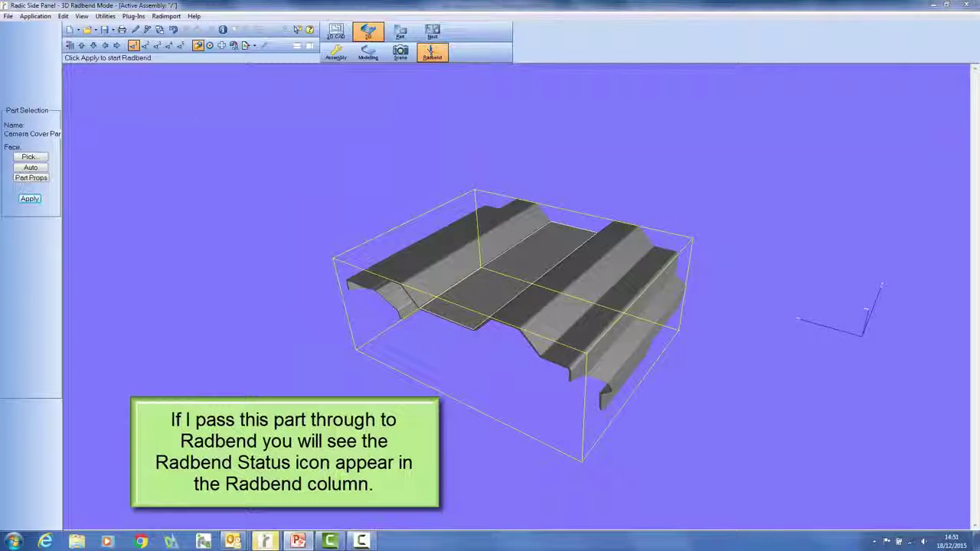
Return to 3D modelling mode and select the Camera Cover Panel in the parts list to check its Radbend status
{"action": "left_click", "coordinate": [368, 54]}
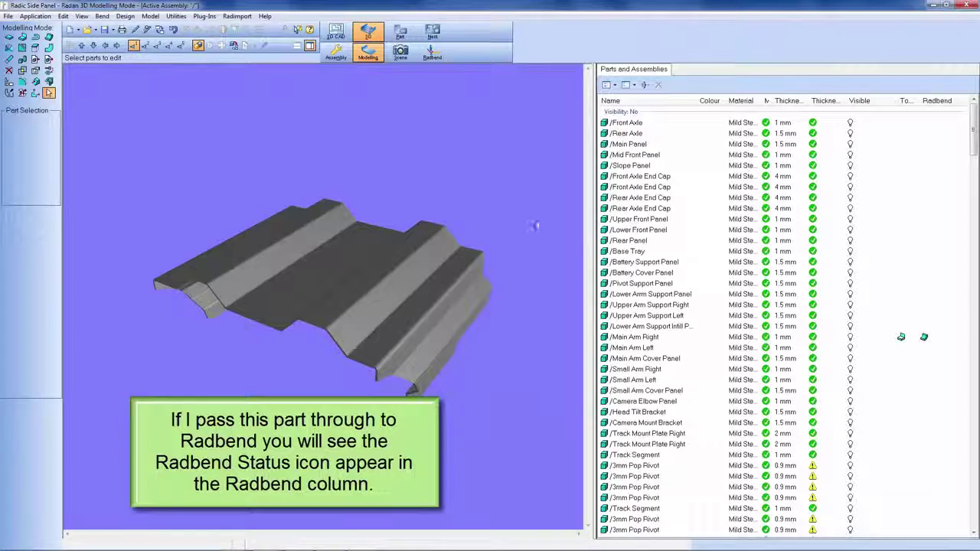
{"action": "left_click", "coordinate": [410, 302]}
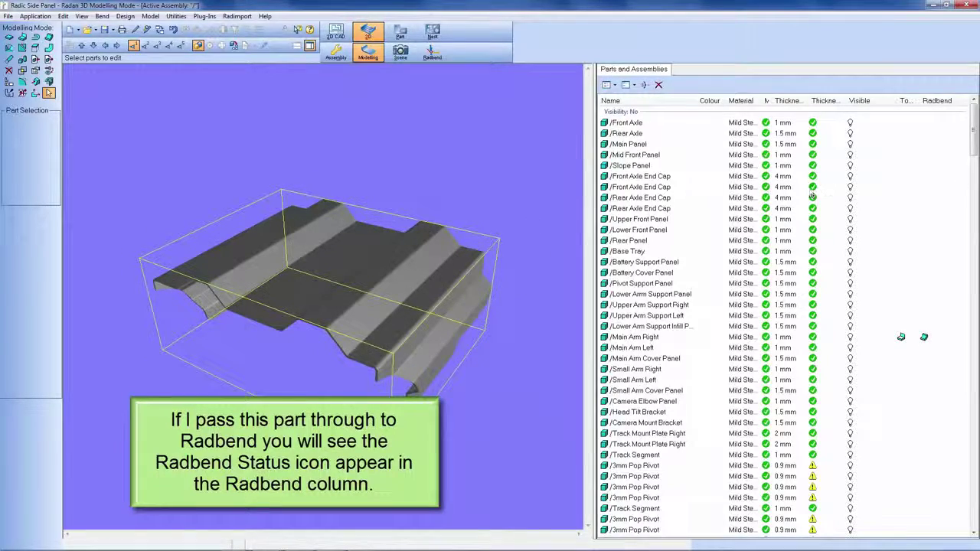
{"action": "left_click_drag", "start_coordinate": [973, 138], "coordinate": [973, 494]}
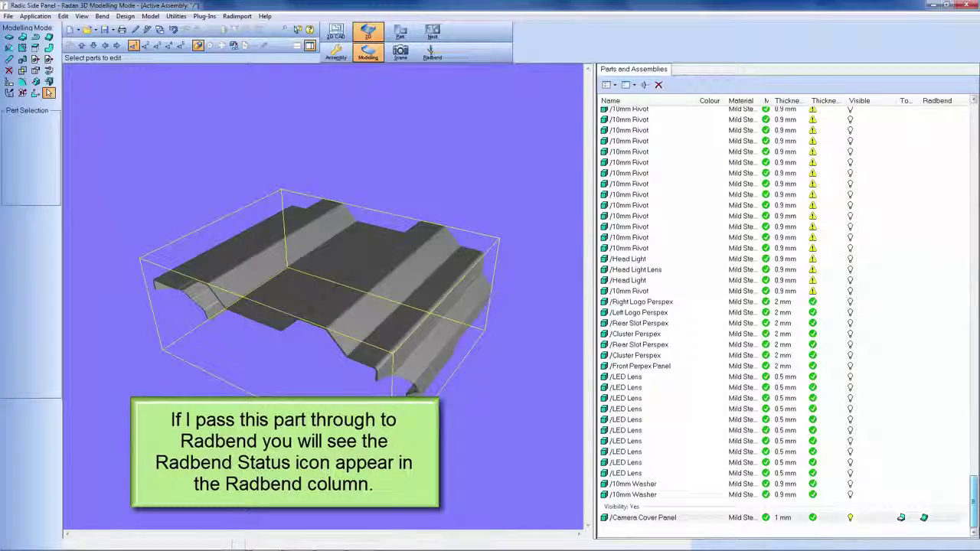
{"action": "left_click", "coordinate": [660, 519]}
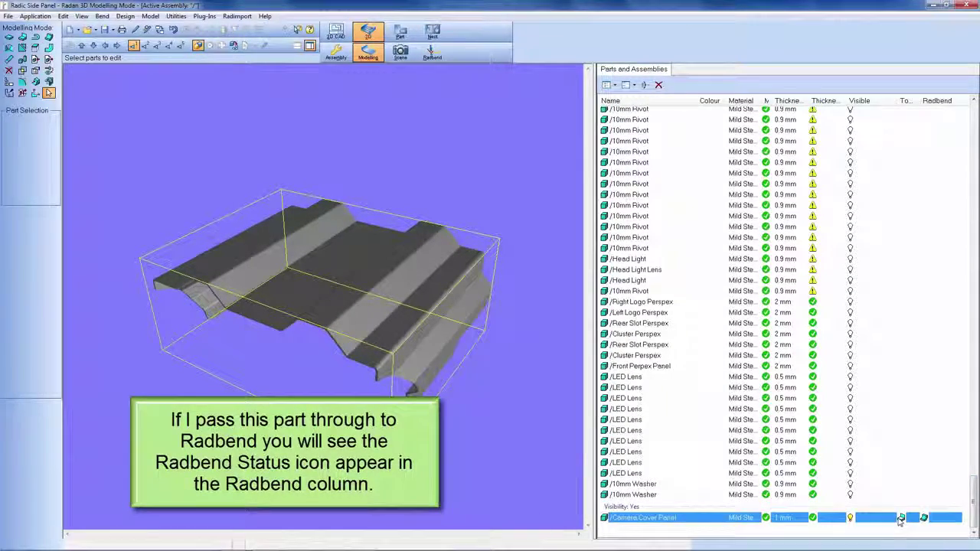
{"action": "mouse_move", "coordinate": [928, 523]}
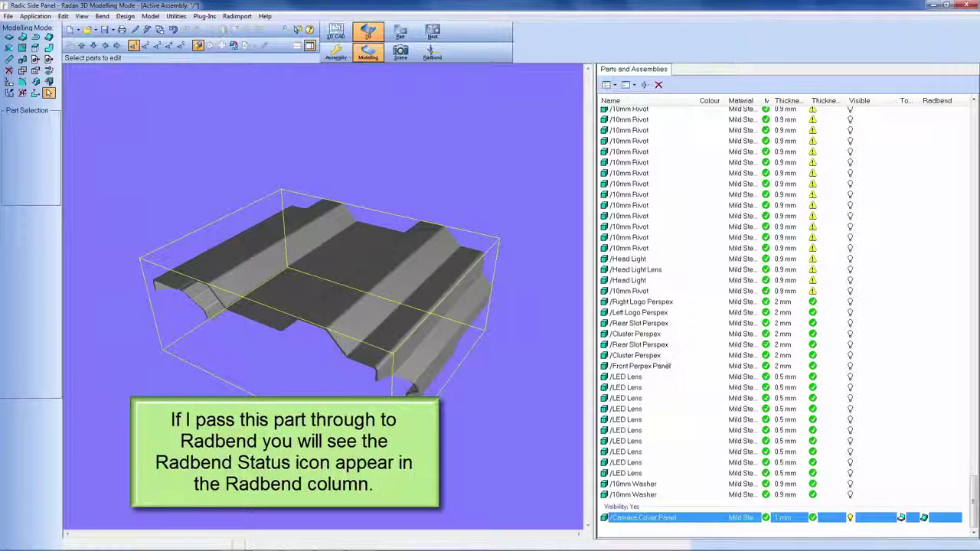
Select all parts in the list and make them visible so the complete assembly is shown
{"action": "right_click", "coordinate": [642, 291]}
{"action": "left_click", "coordinate": [679, 376]}
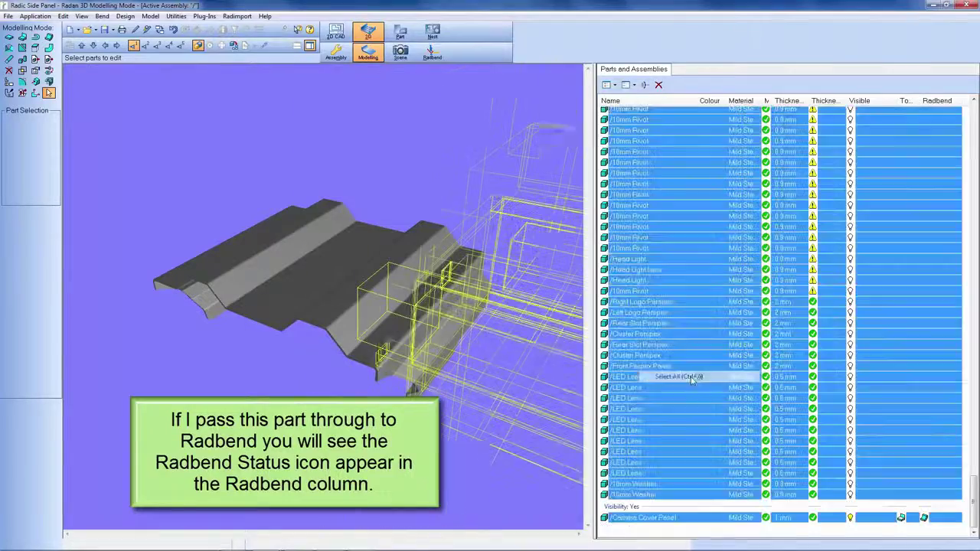
{"action": "right_click", "coordinate": [655, 274]}
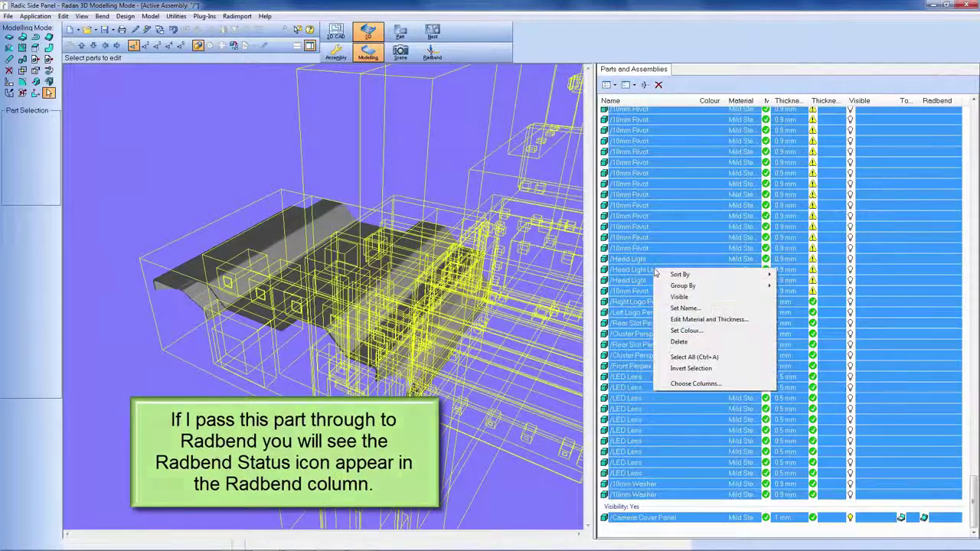
{"action": "left_click", "coordinate": [683, 299]}
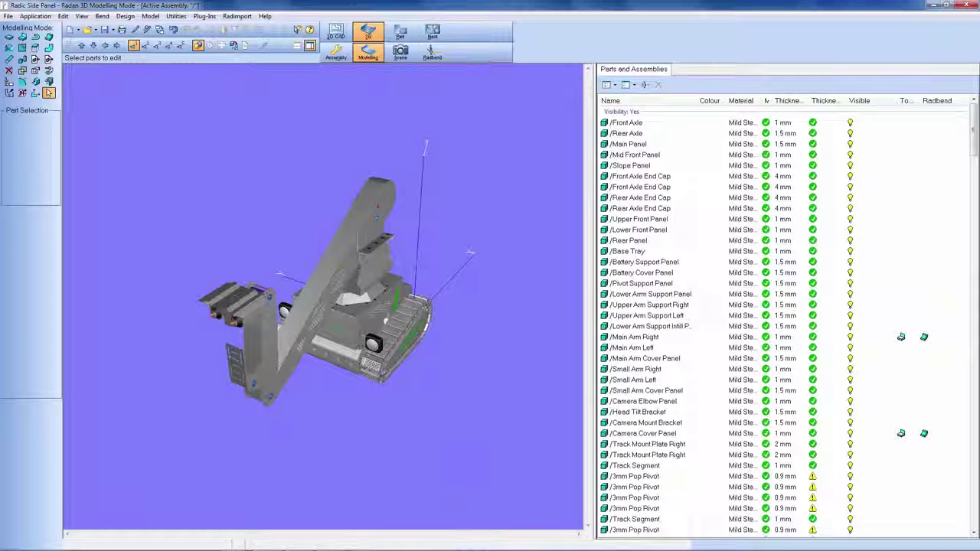
{"action": "middle_click_drag", "start_coordinate": [425, 144], "coordinate": [360, 181]}
{"action": "scroll", "coordinate": [496, 329], "scroll_direction": "up", "scroll_amount": 2}
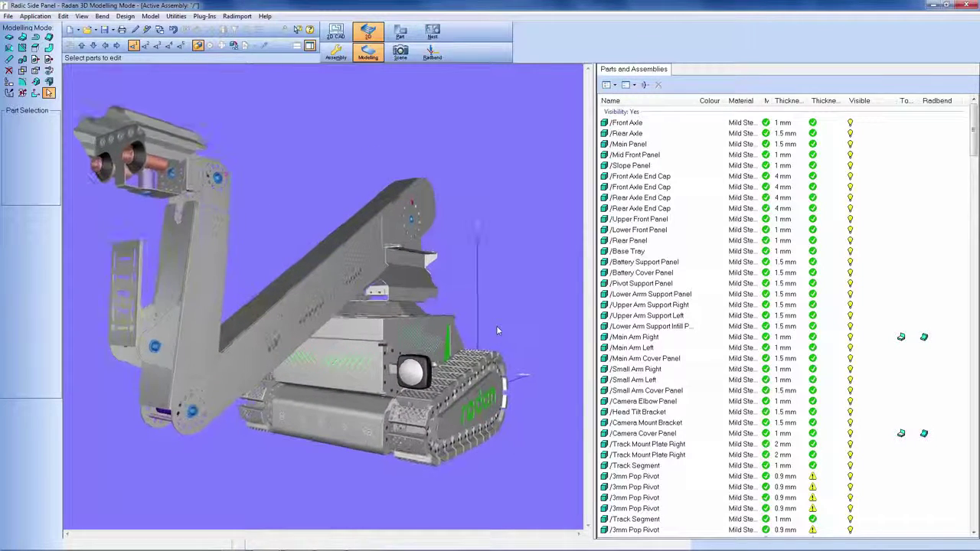
{"action": "middle_click_drag", "start_coordinate": [497, 329], "coordinate": [546, 328]}
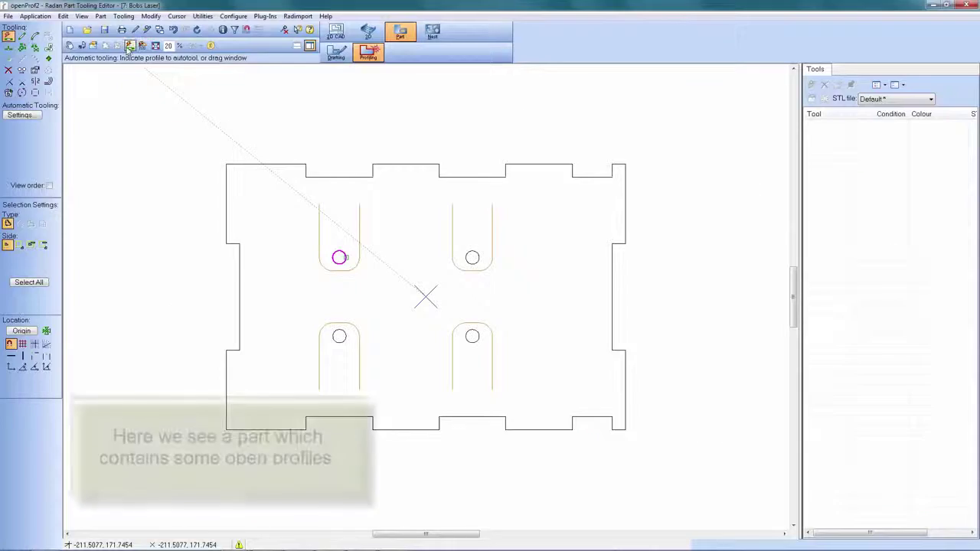
Enable open profile lead-ins in the automatic tooling settings with cutting condition 4: Small Profiles Leads
{"action": "left_click", "coordinate": [130, 47]}
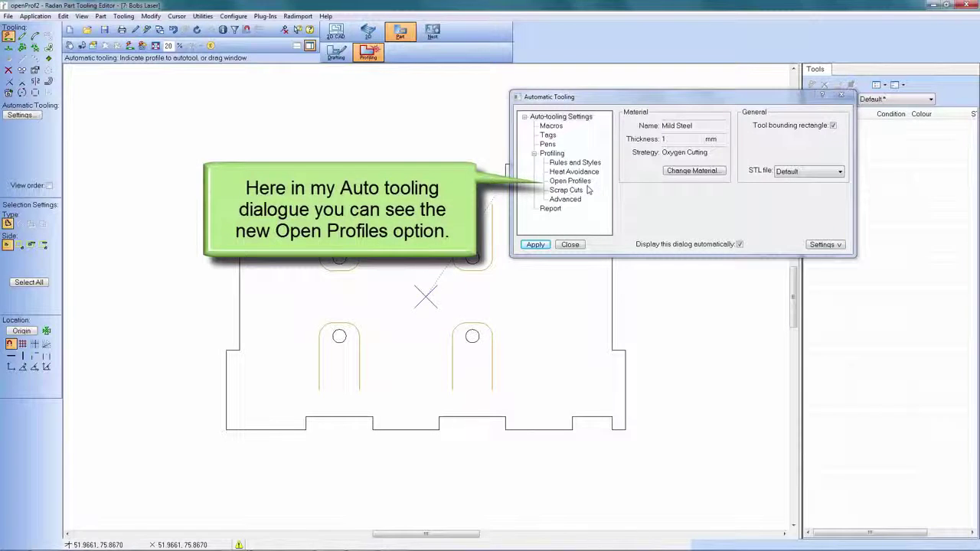
{"action": "left_click", "coordinate": [582, 181]}
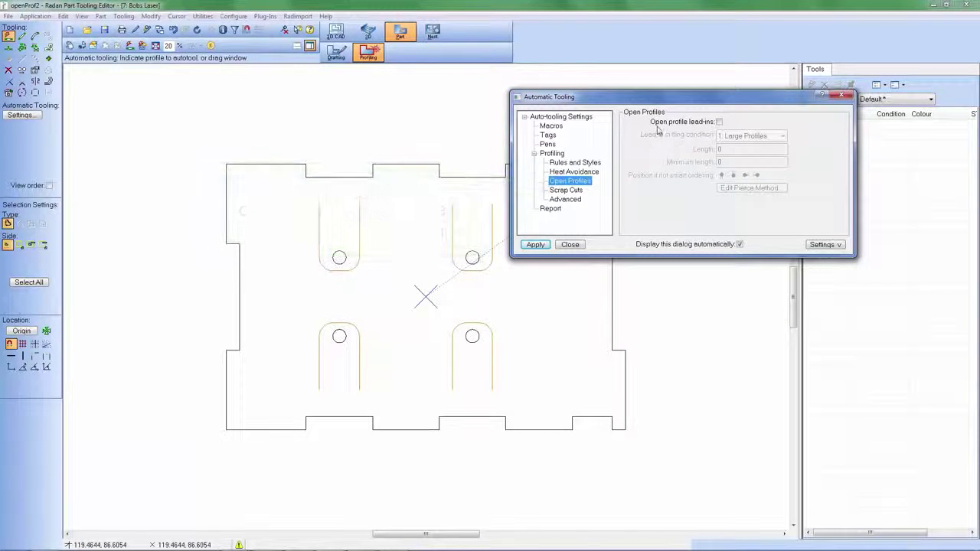
{"action": "left_click", "coordinate": [720, 122]}
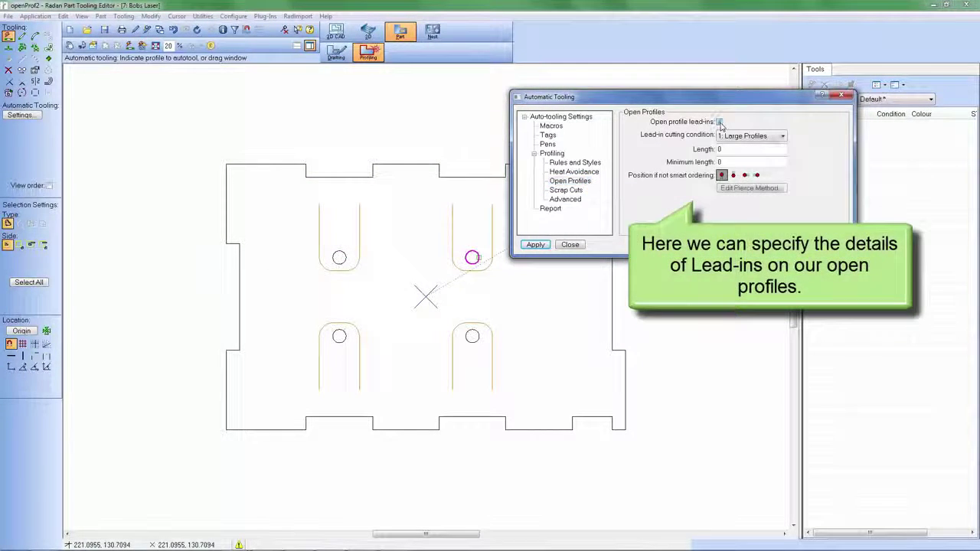
{"action": "left_click", "coordinate": [783, 135]}
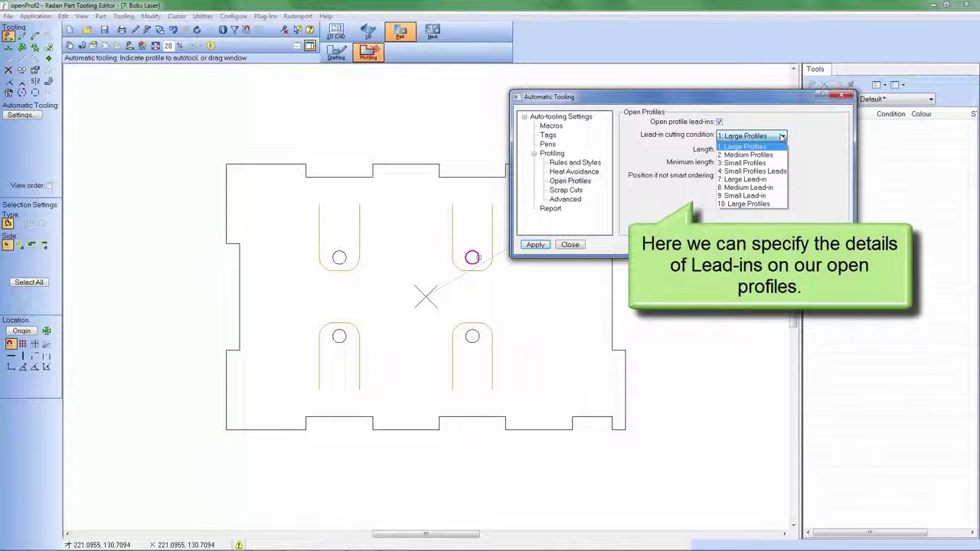
{"action": "left_click", "coordinate": [780, 172]}
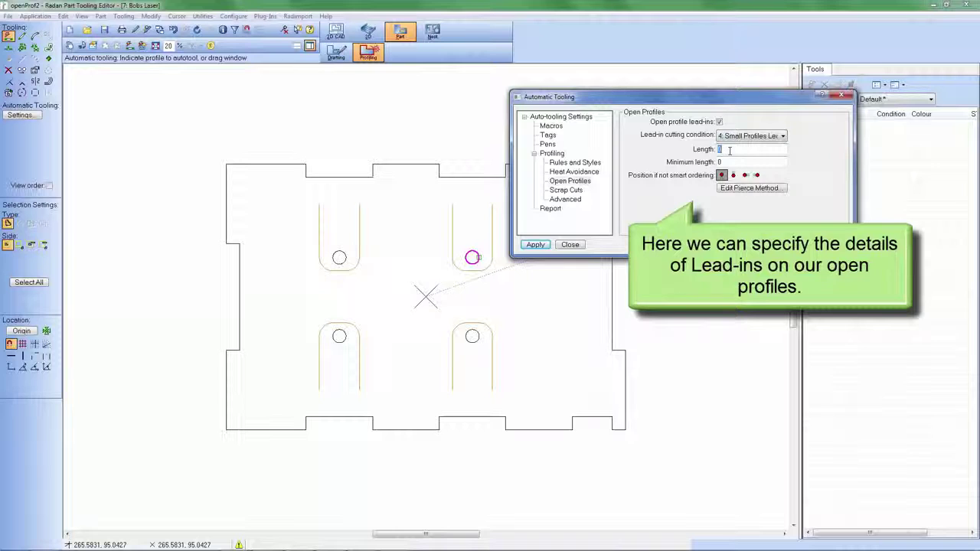
Set the open profile lead-in length to 5 and minimum length to 1, and apply automatic tooling to the part
{"action": "type", "text": "5"}
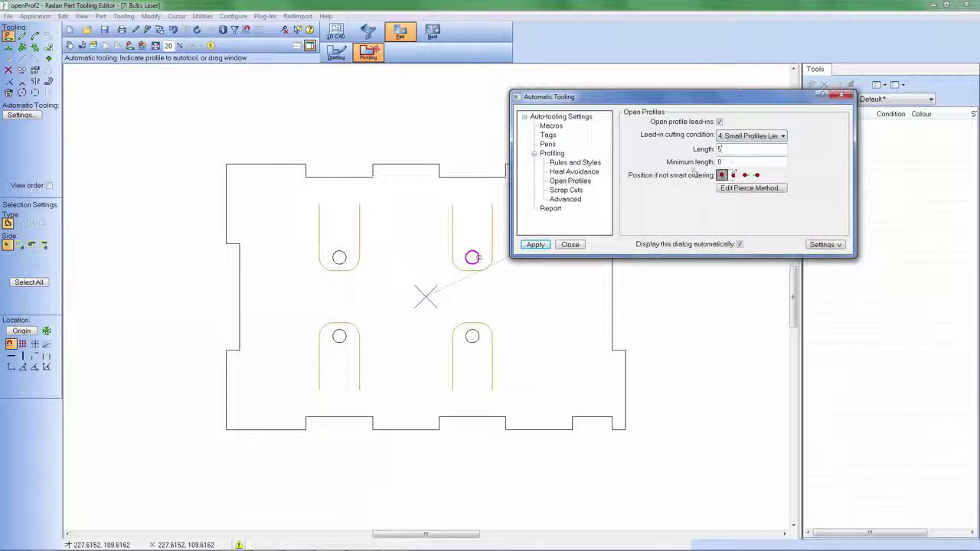
{"action": "key", "text": "Tab"}
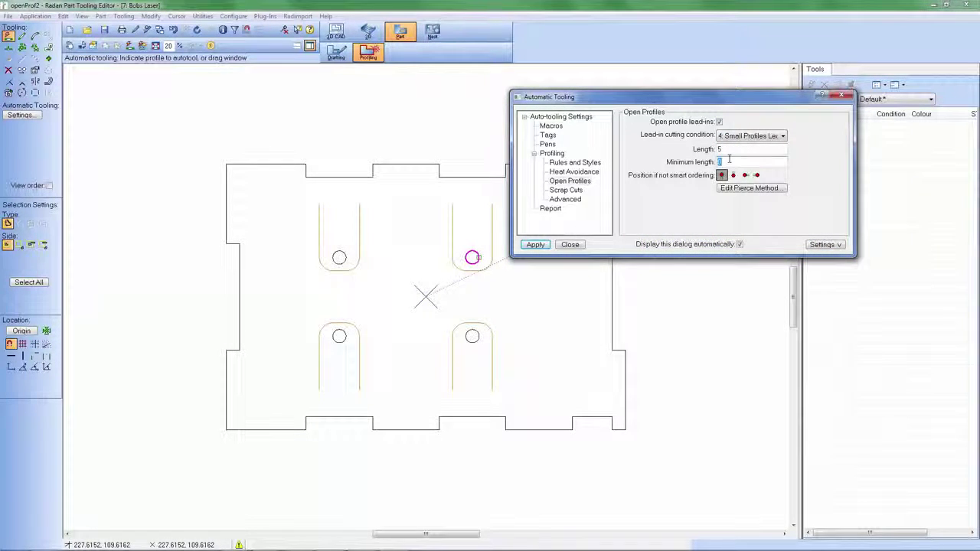
{"action": "type", "text": "1"}
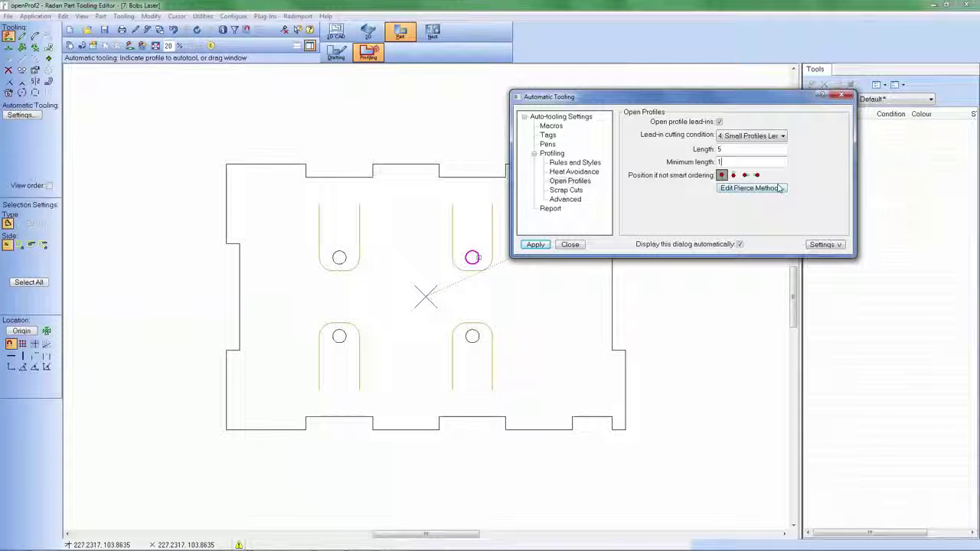
{"action": "left_click", "coordinate": [536, 245]}
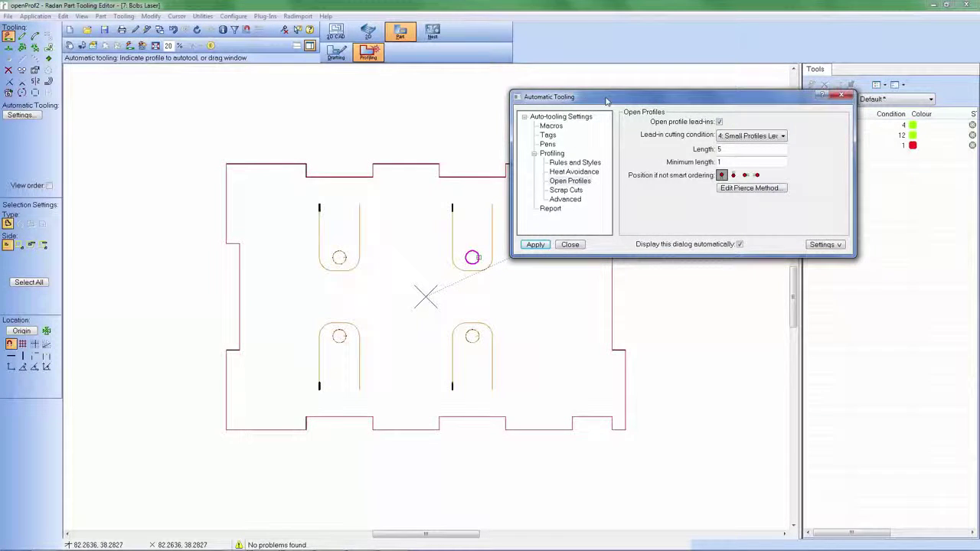
Move the Automatic Tooling dialog clear of the part and inspect the lead-ins on the open profiles
{"action": "left_click_drag", "start_coordinate": [582, 97], "coordinate": [673, 146]}
{"action": "left_click_drag", "start_coordinate": [725, 169], "coordinate": [825, 237]}
{"action": "key", "text": "Delete"}
{"action": "middle_click_drag", "start_coordinate": [197, 145], "coordinate": [407, 305]}
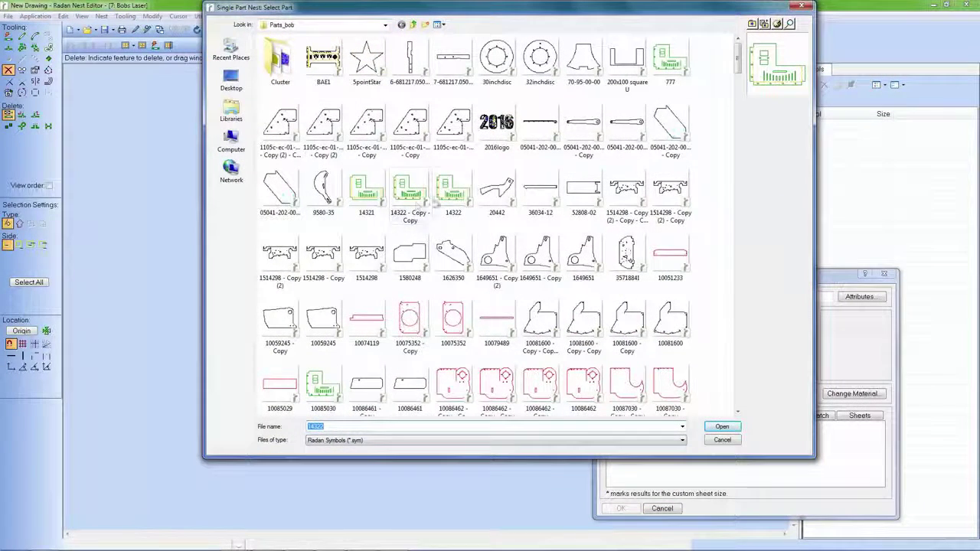
Create a single part nest from part 14322 in the Parts_bob folder
{"action": "left_click", "coordinate": [454, 192]}
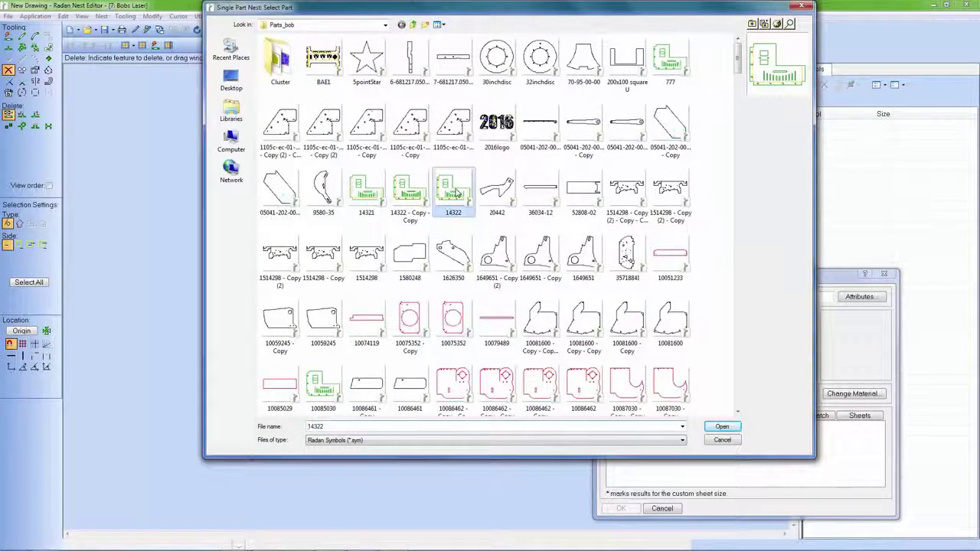
{"action": "left_click", "coordinate": [722, 427]}
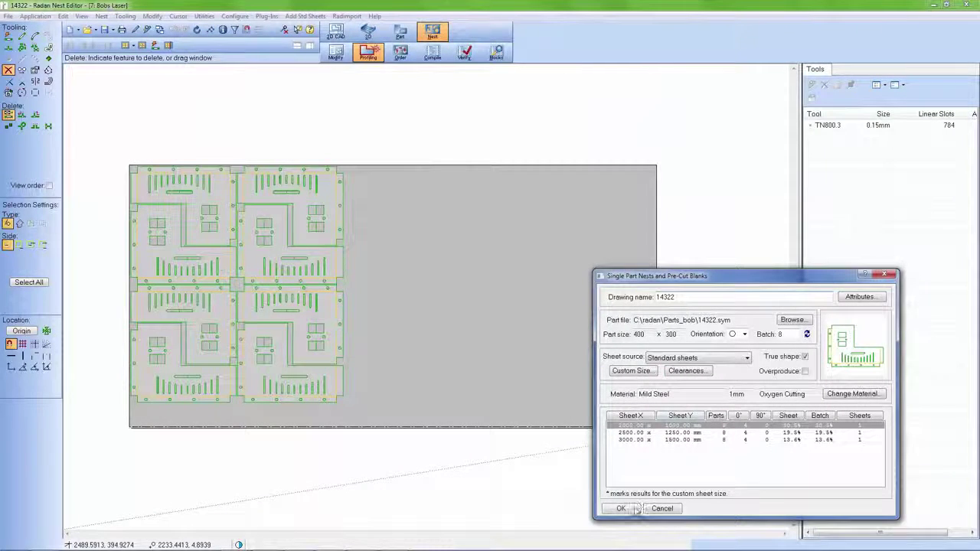
{"action": "left_click", "coordinate": [632, 509]}
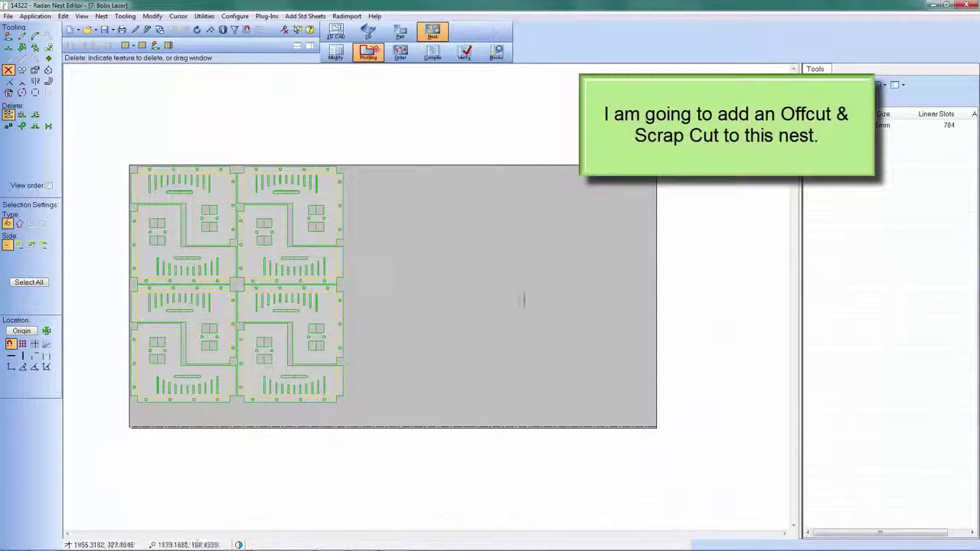
Add sheet edge cuts to the nest's scrapping and offcut settings with condition 4: Small Profiles Leads and distance 5
{"action": "left_click", "coordinate": [169, 46]}
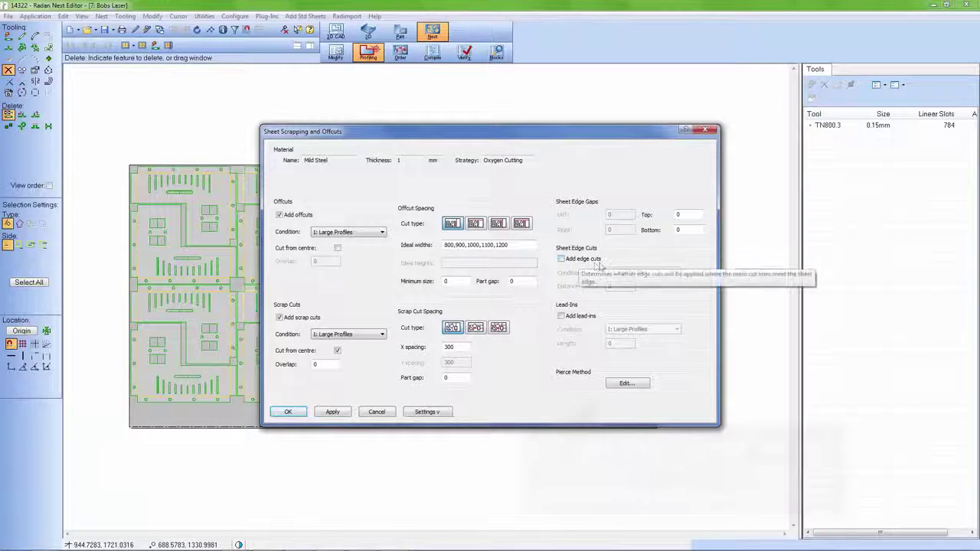
{"action": "left_click", "coordinate": [562, 260]}
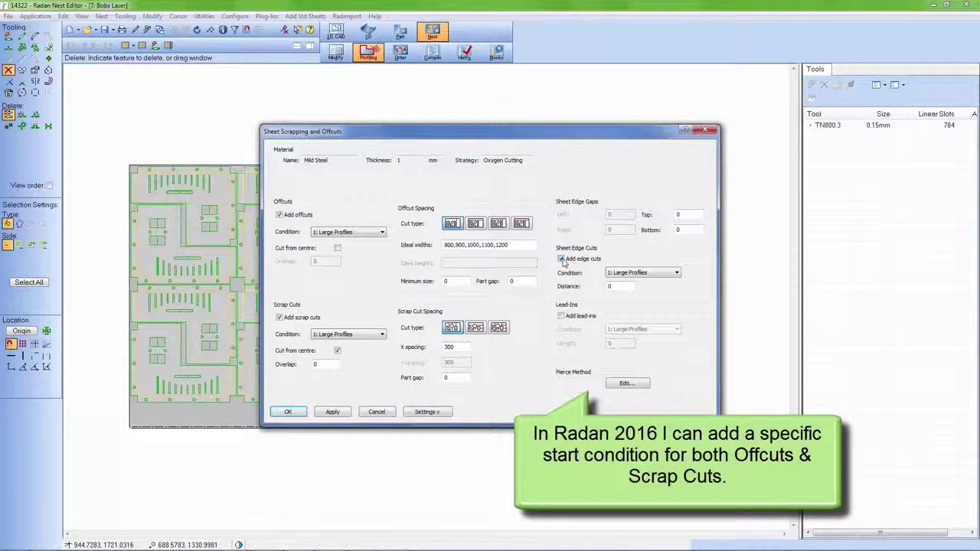
{"action": "left_click", "coordinate": [666, 274]}
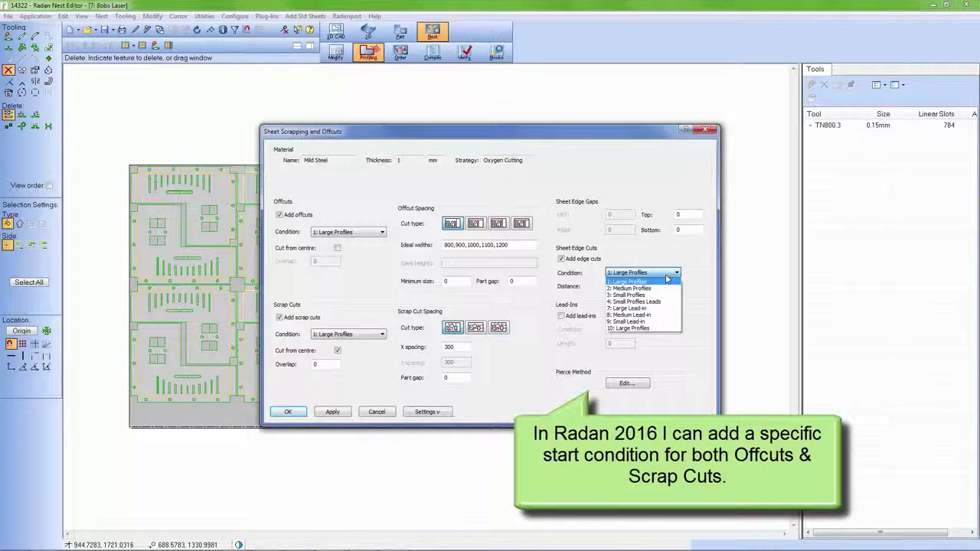
{"action": "left_click", "coordinate": [657, 301]}
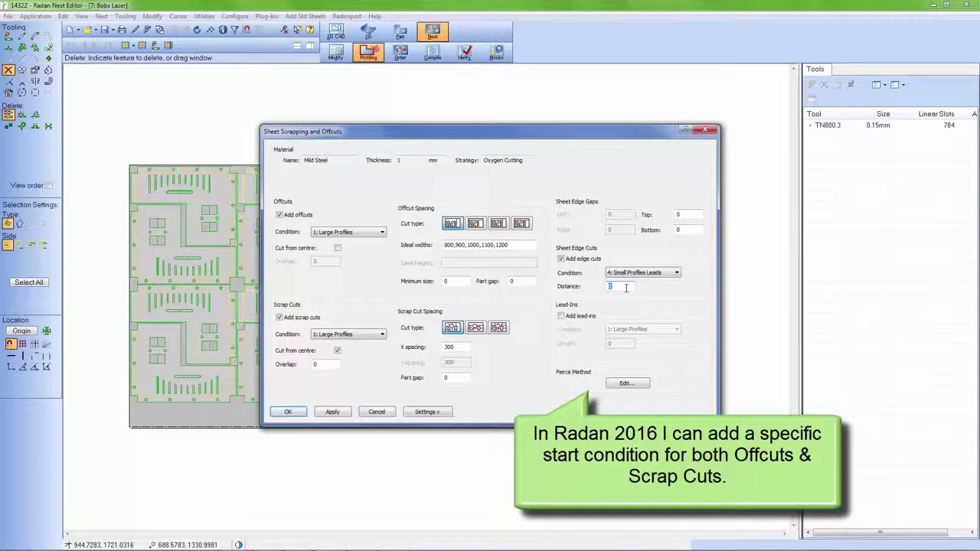
{"action": "left_click", "coordinate": [627, 288]}
Add lead-ins with condition 4: Small Profiles Leads and length 5, and generate the offcut and scrap cuts on the nest
{"action": "left_click", "coordinate": [563, 317]}
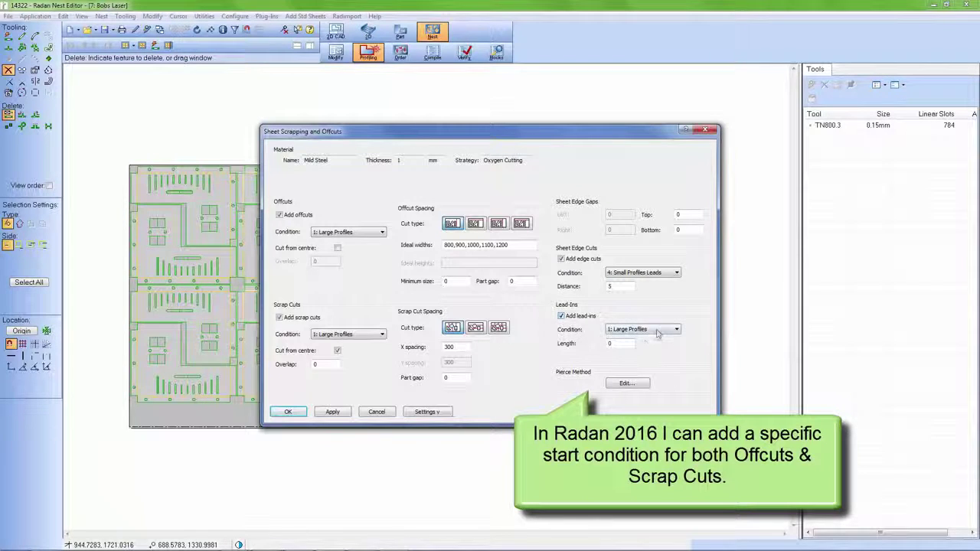
{"action": "left_click", "coordinate": [657, 331]}
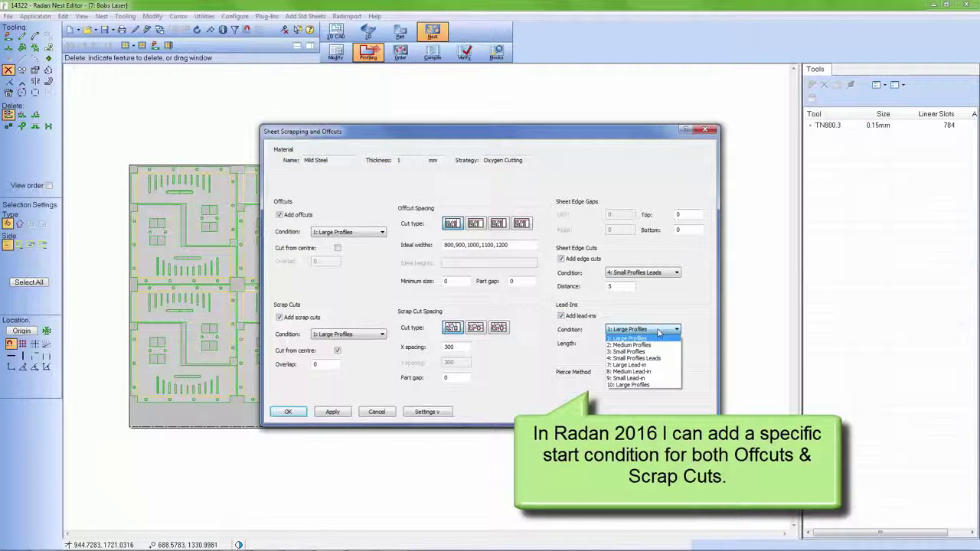
{"action": "left_click", "coordinate": [634, 358]}
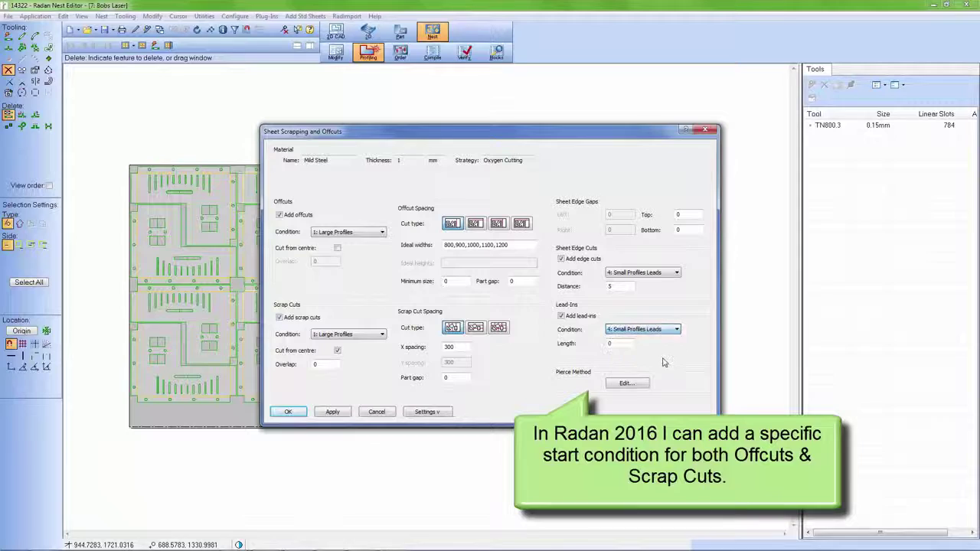
{"action": "double_click", "coordinate": [623, 344]}
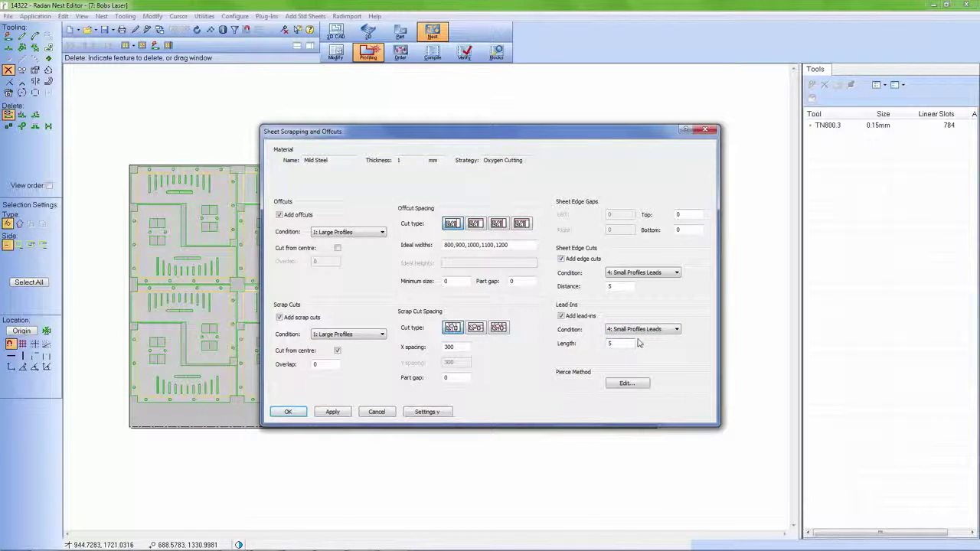
{"action": "left_click", "coordinate": [301, 412]}
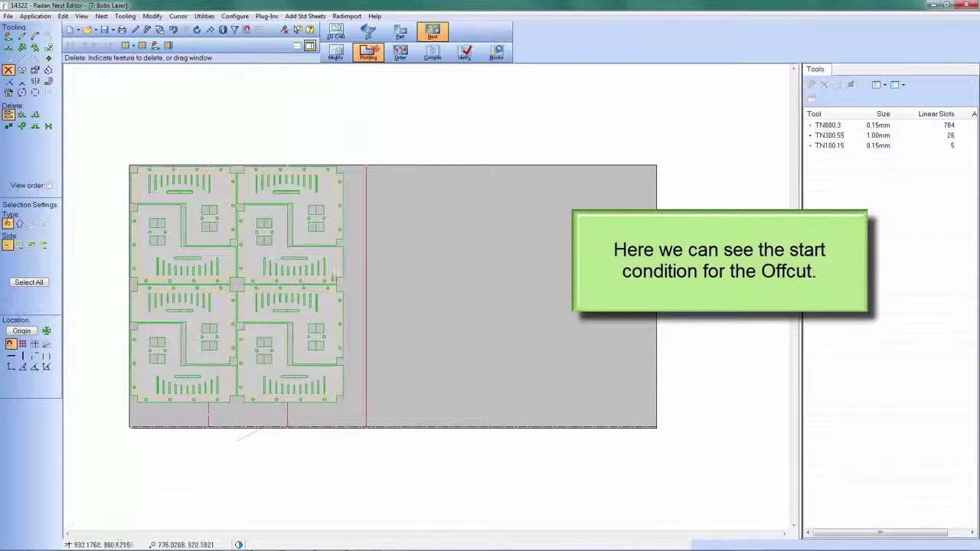
Inspect the start conditions of the offcut and scrap cuts at the sheet's upper and lower edges
{"action": "middle_click_drag", "start_coordinate": [344, 154], "coordinate": [490, 299]}
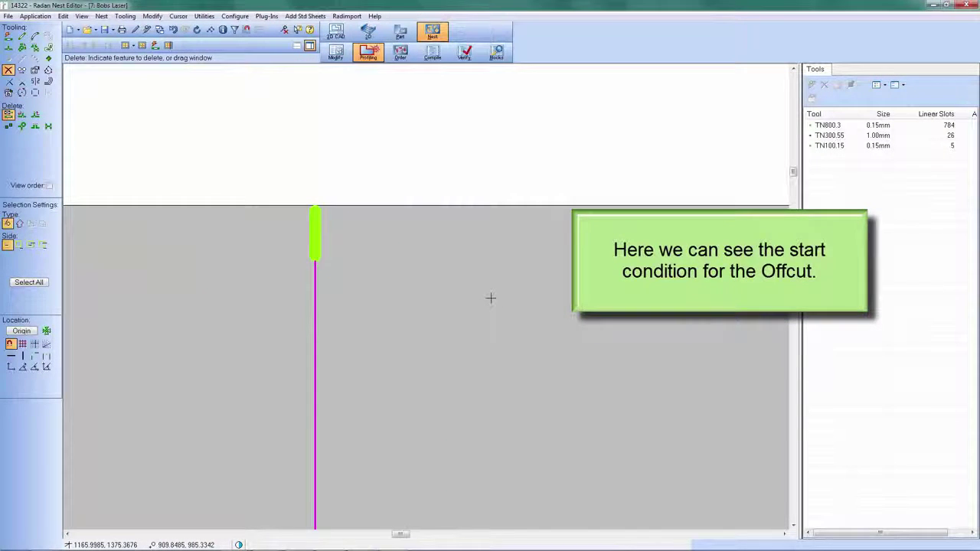
{"action": "middle_click", "coordinate": [490, 298]}
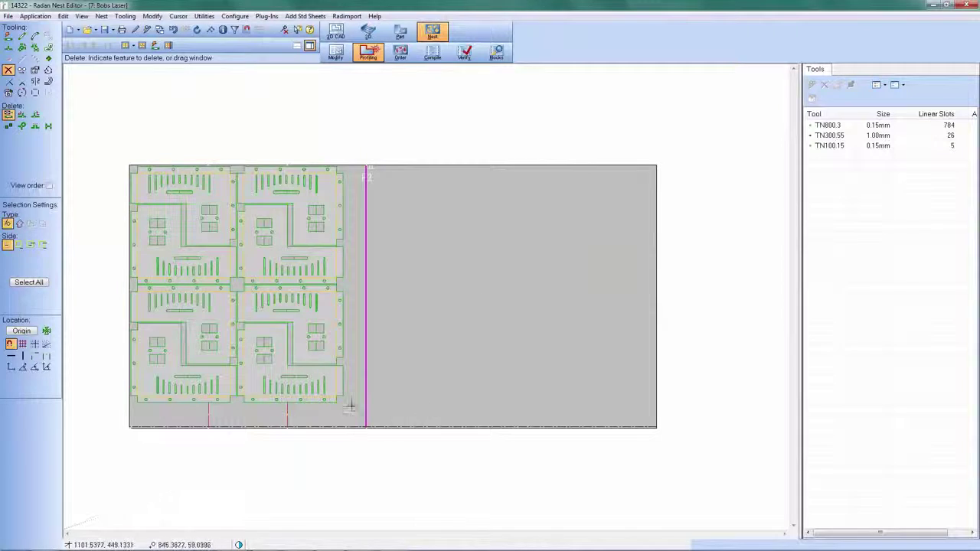
{"action": "middle_click_drag", "start_coordinate": [350, 426], "coordinate": [376, 452]}
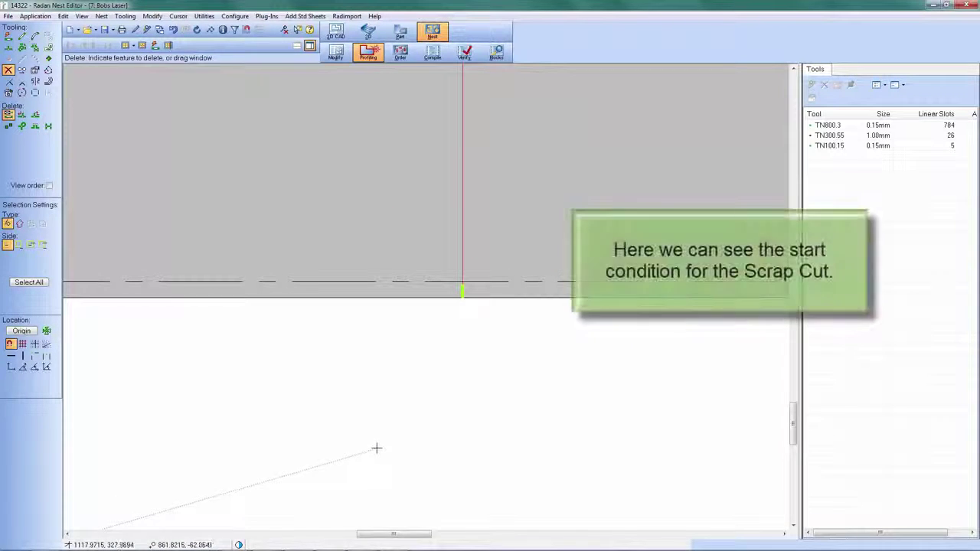
Inspect the start conditions of the scrap cuts between the nested parts and the sheet's lower edge
{"action": "middle_click", "coordinate": [391, 436]}
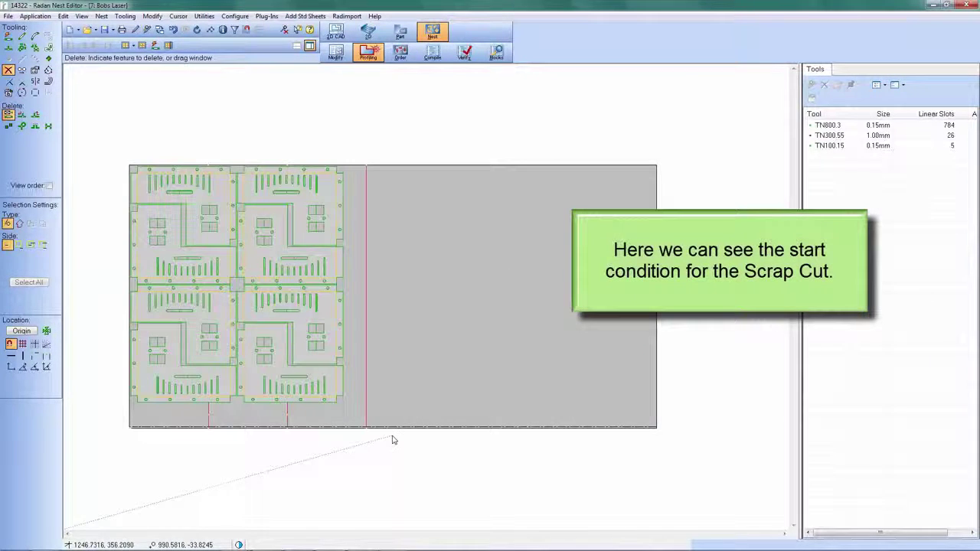
{"action": "middle_click_drag", "start_coordinate": [198, 453], "coordinate": [357, 454]}
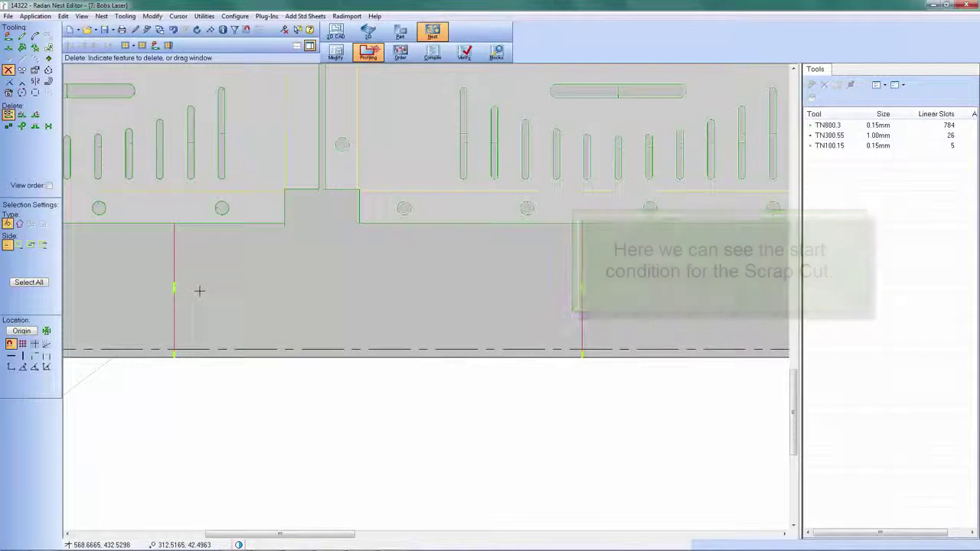
{"action": "middle_click", "coordinate": [296, 307]}
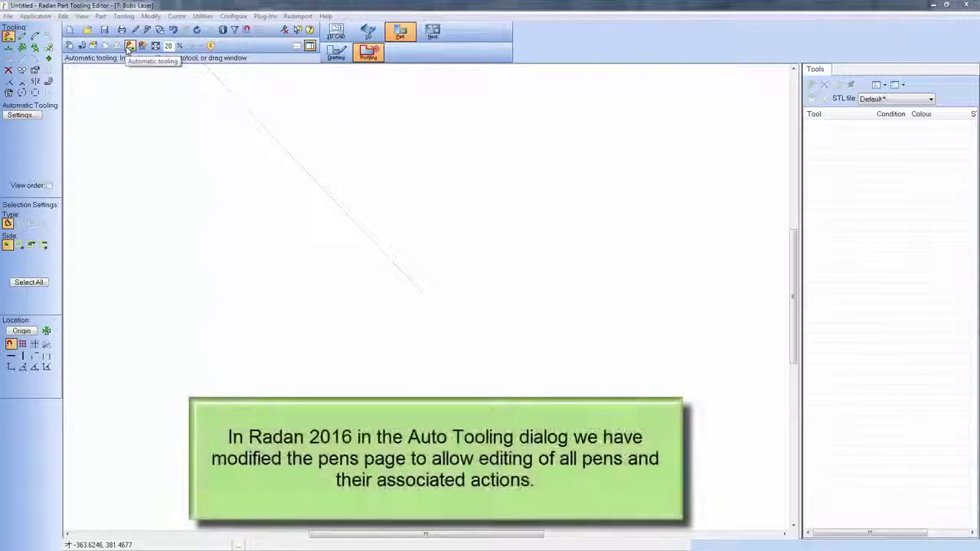
Open the pen actions in the automatic tooling settings and view the actions assigned to pen 0
{"action": "left_click", "coordinate": [130, 46]}
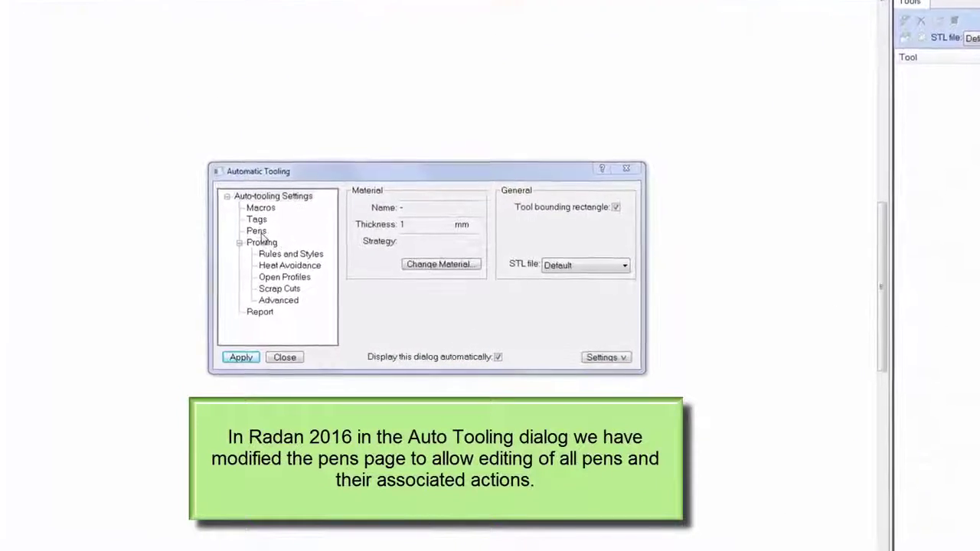
{"action": "left_click", "coordinate": [262, 233]}
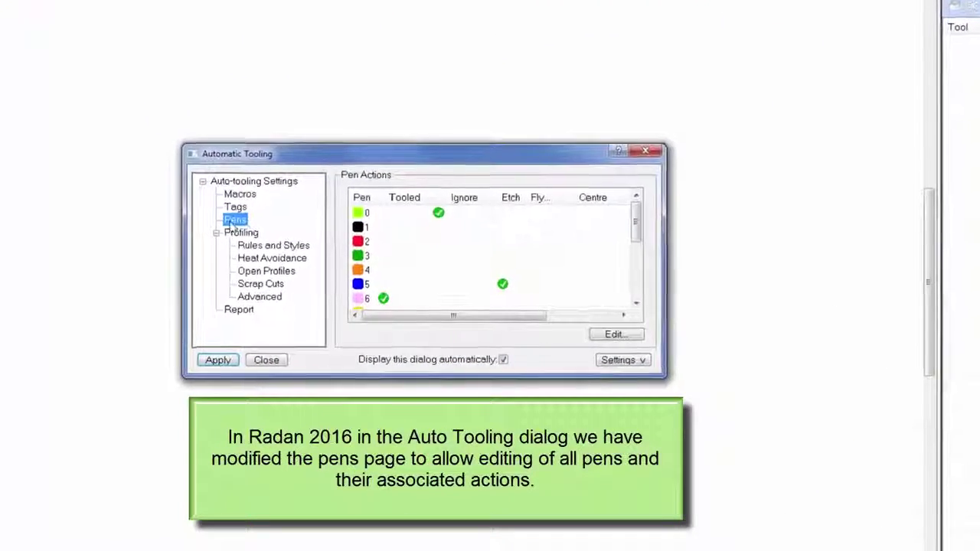
{"action": "left_click_drag", "start_coordinate": [435, 315], "coordinate": [383, 333]}
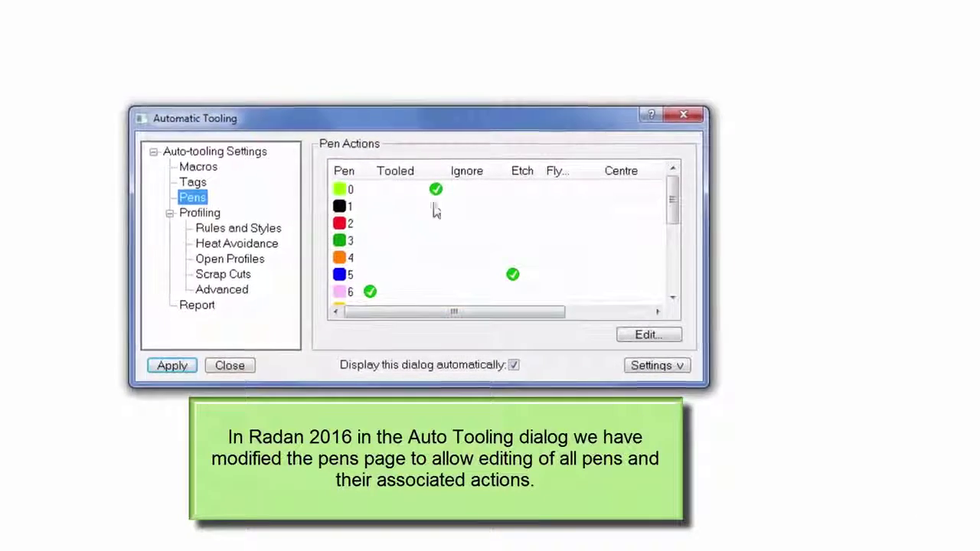
{"action": "double_click", "coordinate": [458, 193]}
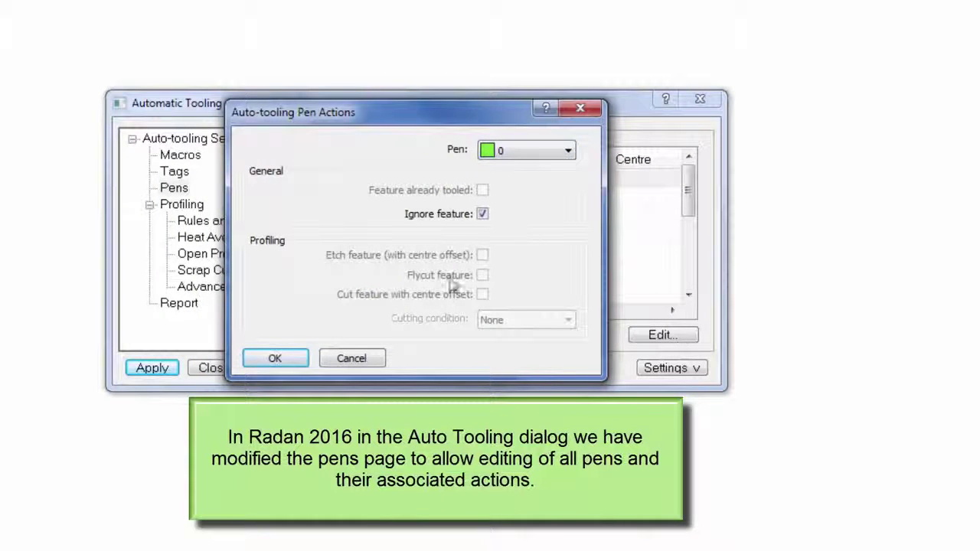
{"action": "left_click", "coordinate": [376, 358]}
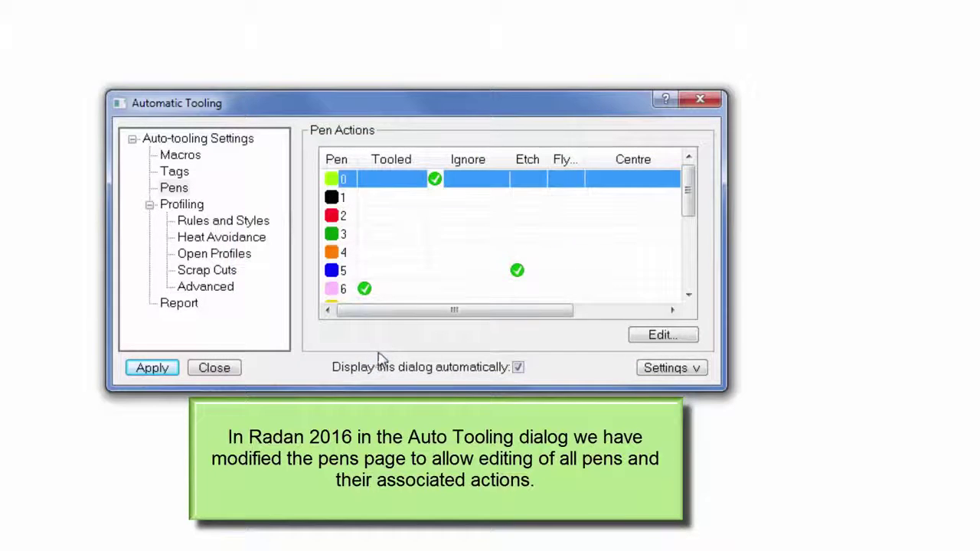
{"action": "mouse_move", "coordinate": [384, 312]}
{"action": "left_mouse_down"}
{"action": "mouse_move", "coordinate": [475, 330]}
{"action": "mouse_move", "coordinate": [393, 324]}
{"action": "mouse_move", "coordinate": [372, 308]}
{"action": "left_mouse_up"}
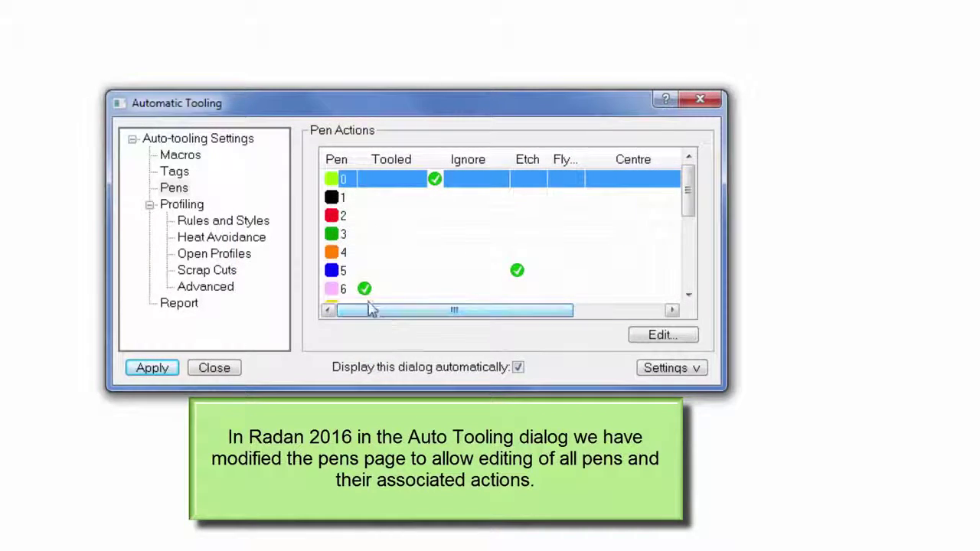
Set pen 4 to flycut its features with cutting condition 3: Small Profiles
{"action": "left_click", "coordinate": [368, 260]}
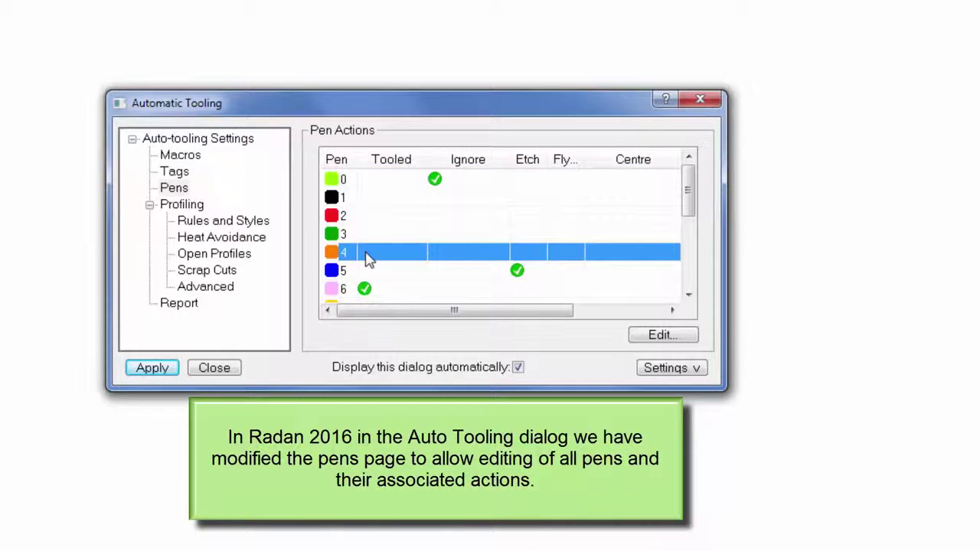
{"action": "double_click", "coordinate": [368, 260]}
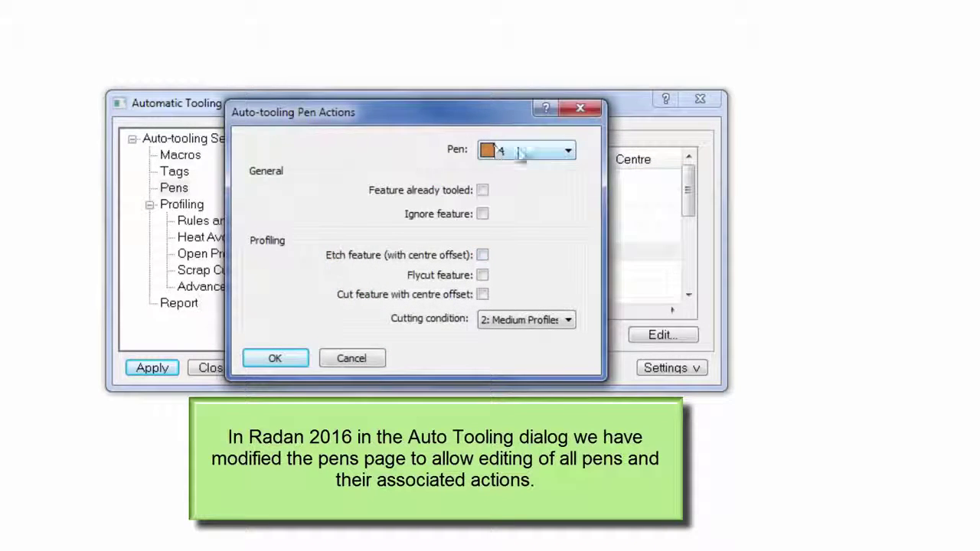
{"action": "left_click", "coordinate": [569, 151]}
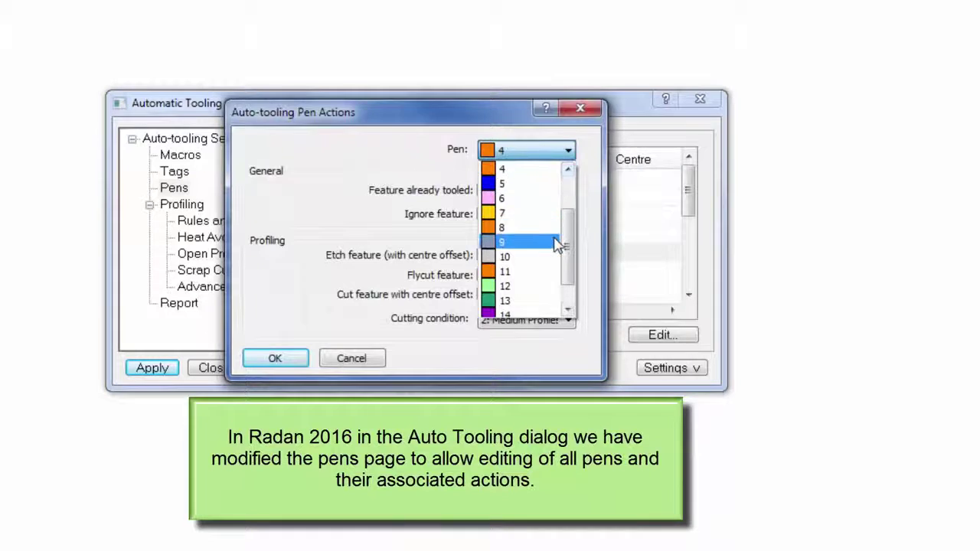
{"action": "left_click", "coordinate": [558, 172]}
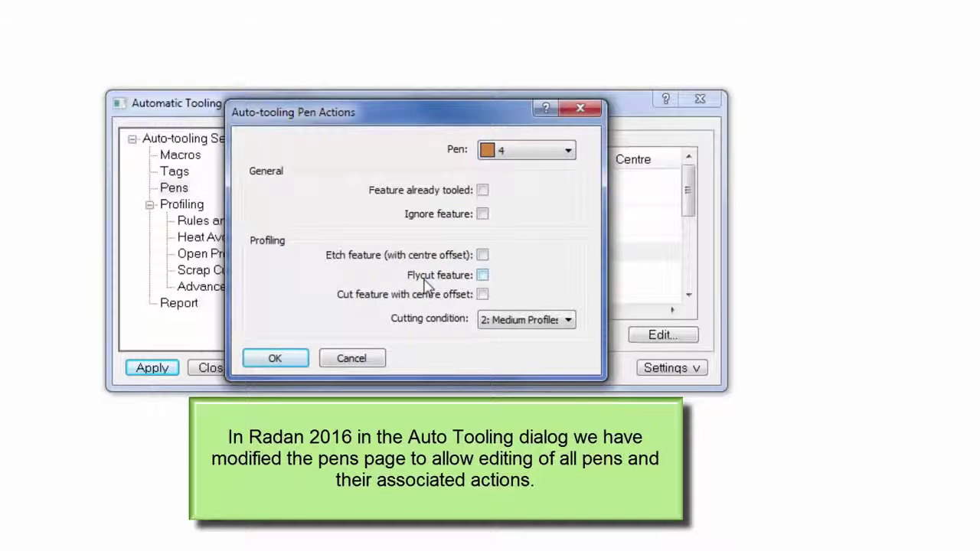
{"action": "left_click", "coordinate": [483, 275]}
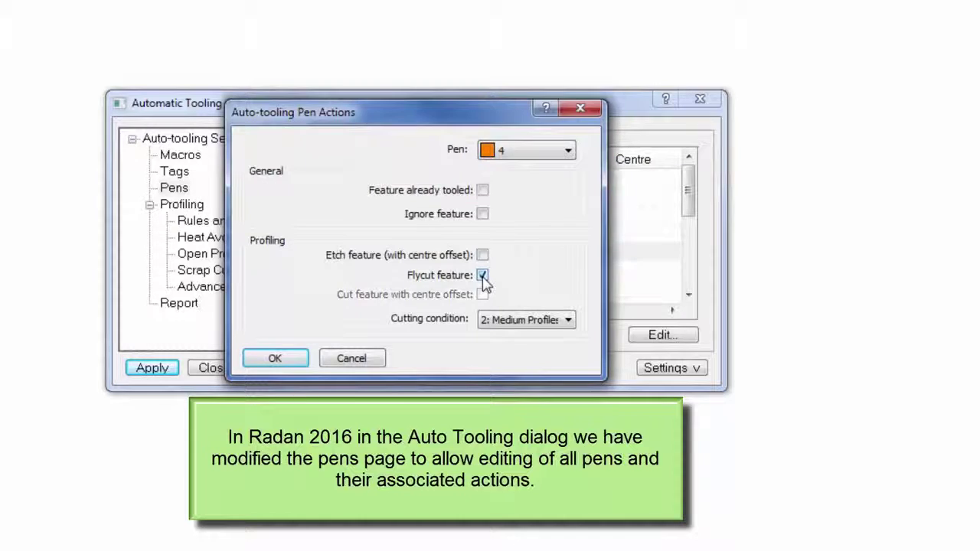
{"action": "left_click", "coordinate": [566, 320]}
{"action": "left_click", "coordinate": [567, 373]}
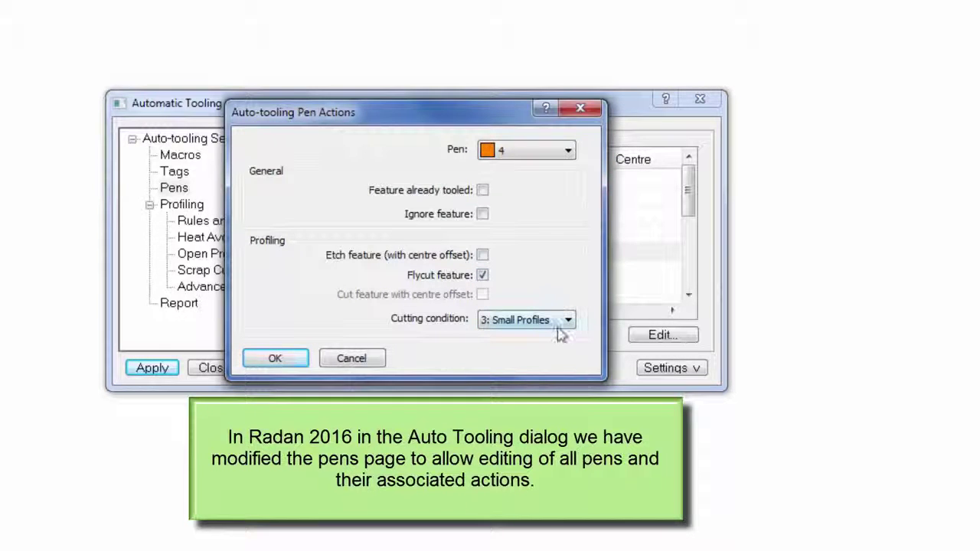
{"action": "left_click", "coordinate": [277, 359]}
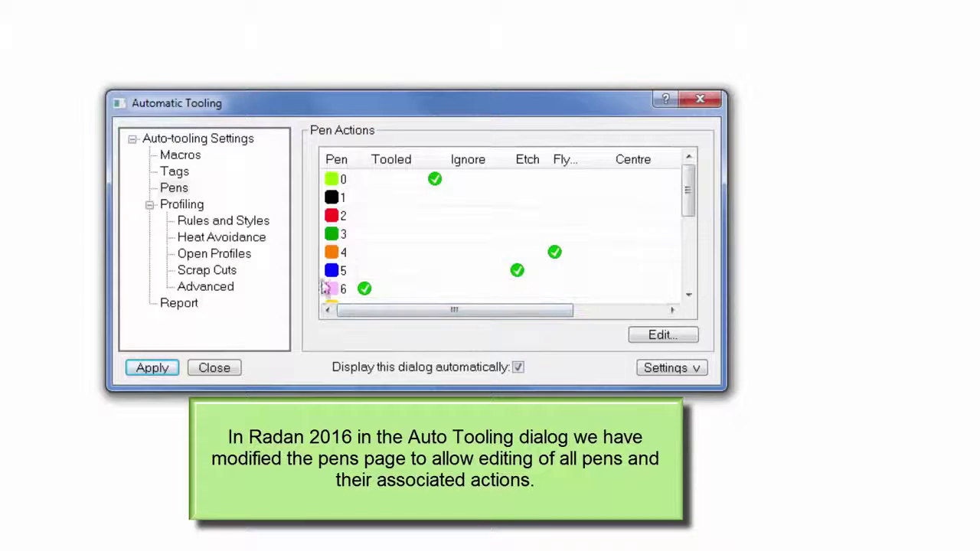
View pen 5's actions and the options for saving the auto-tooling settings, and close automatic tooling
{"action": "double_click", "coordinate": [479, 277]}
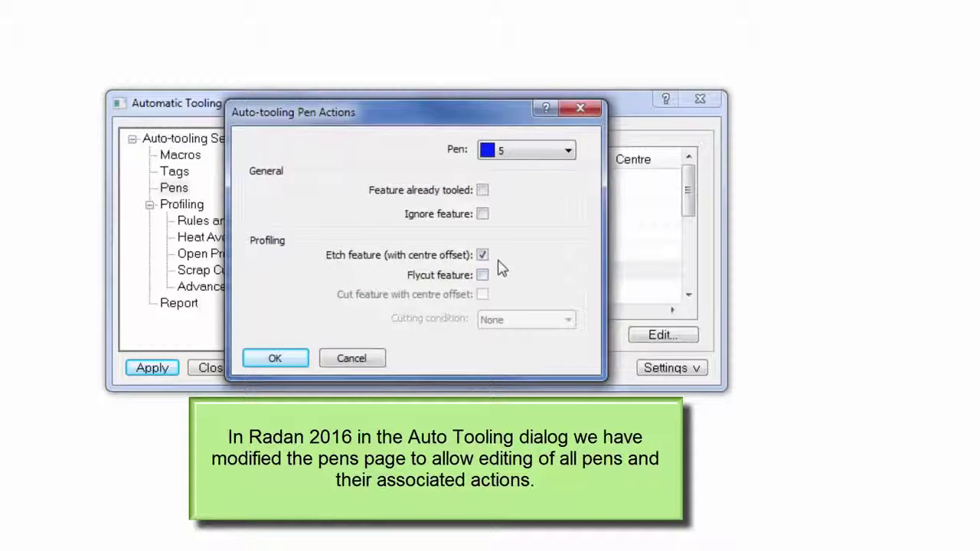
{"action": "left_click", "coordinate": [354, 365]}
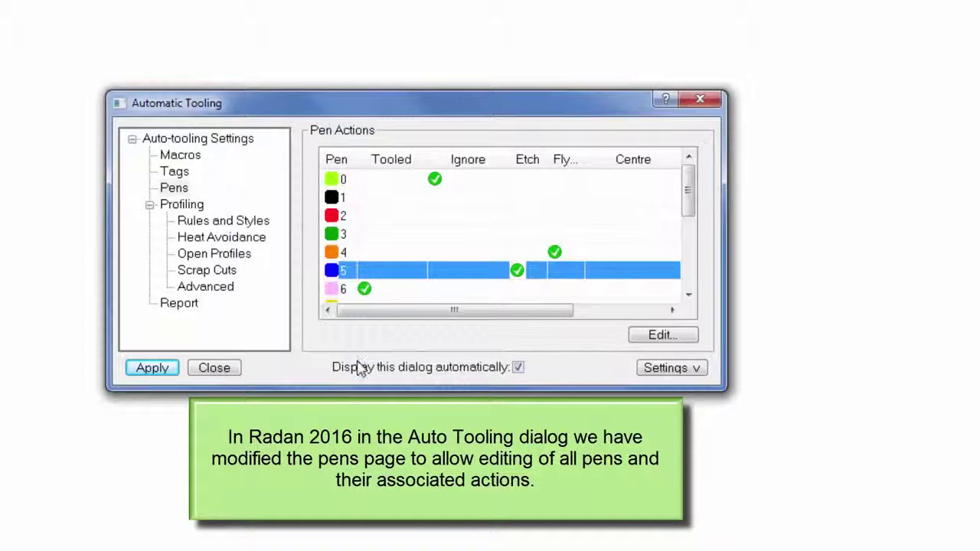
{"action": "left_click", "coordinate": [705, 369]}
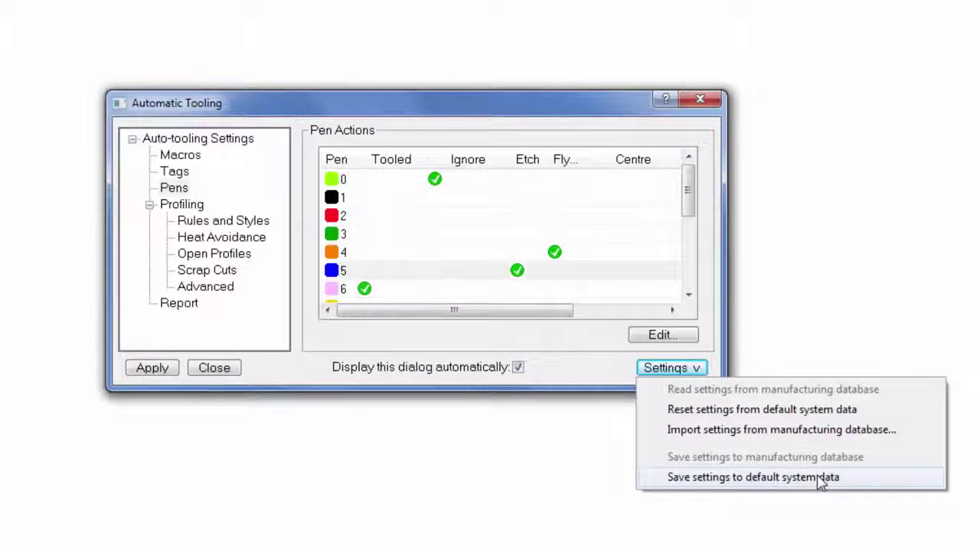
{"action": "left_click", "coordinate": [230, 369]}
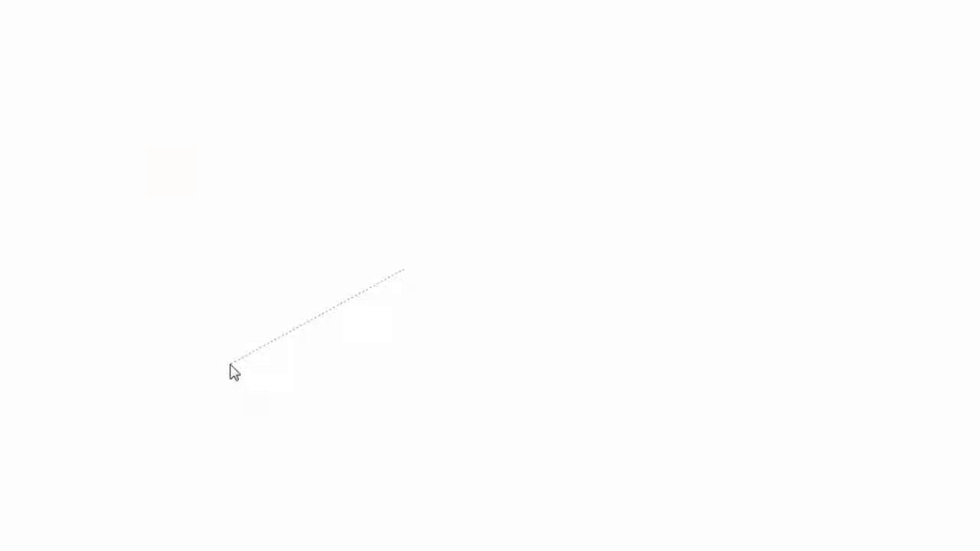
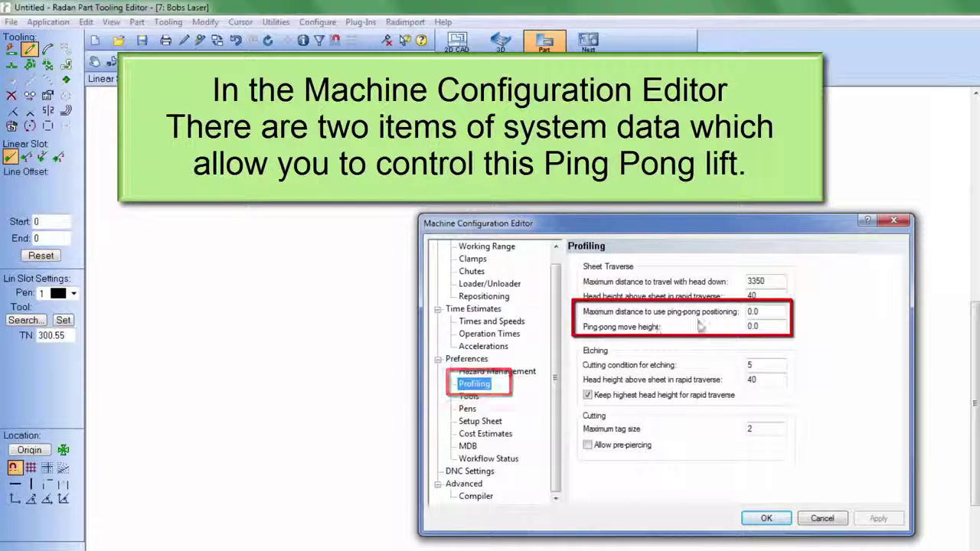
Open the maximum distance to use ping-pong positioning for editing in the Machine Configuration Editor's profiling preferences
{"action": "double_click", "coordinate": [769, 313]}
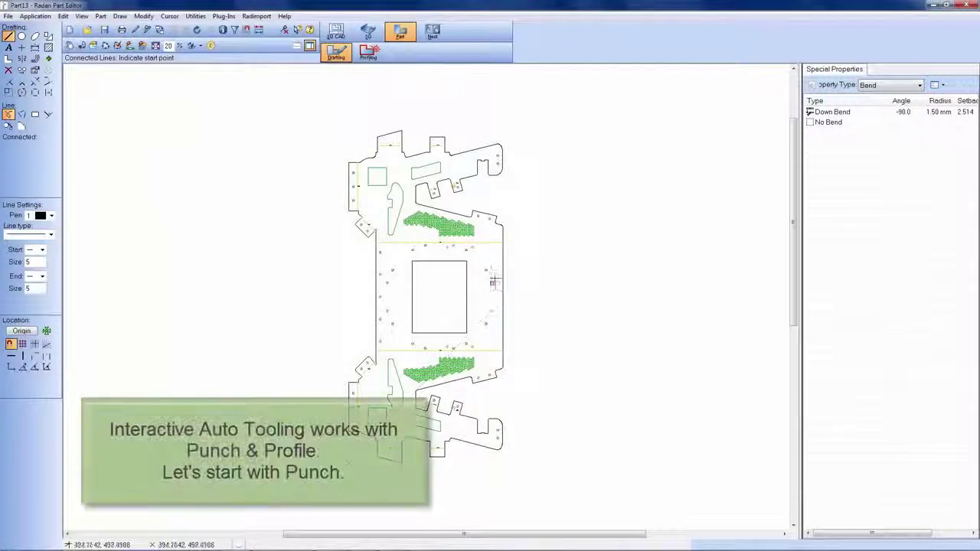
Switch Part13 from drafting to tooling and change the machine to Bobs Punch
{"action": "left_click", "coordinate": [368, 51]}
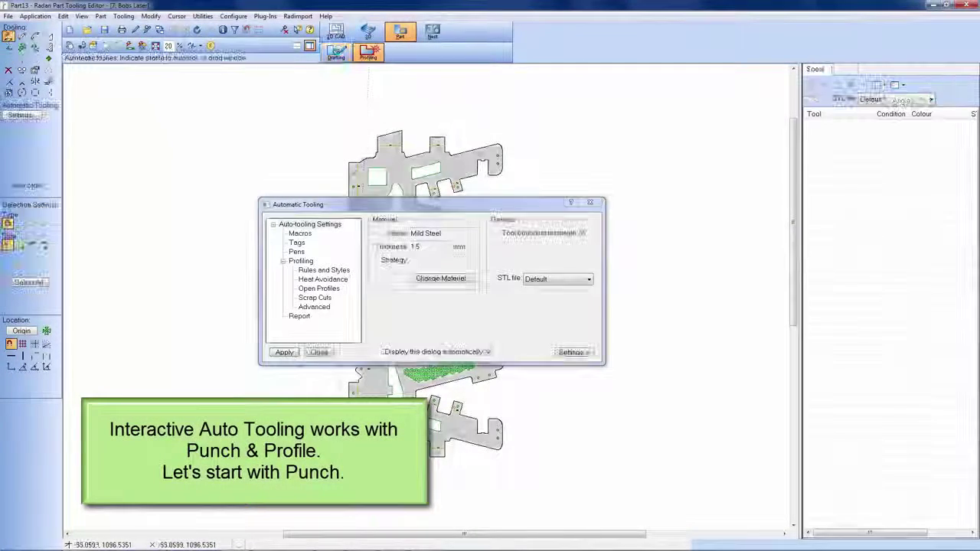
{"action": "left_click", "coordinate": [234, 16]}
{"action": "left_click", "coordinate": [246, 27]}
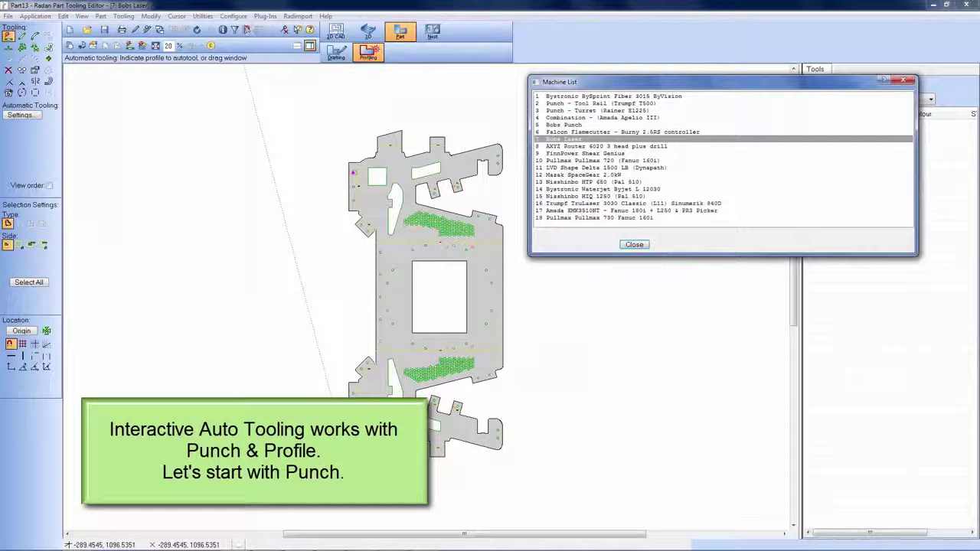
{"action": "left_click", "coordinate": [562, 125]}
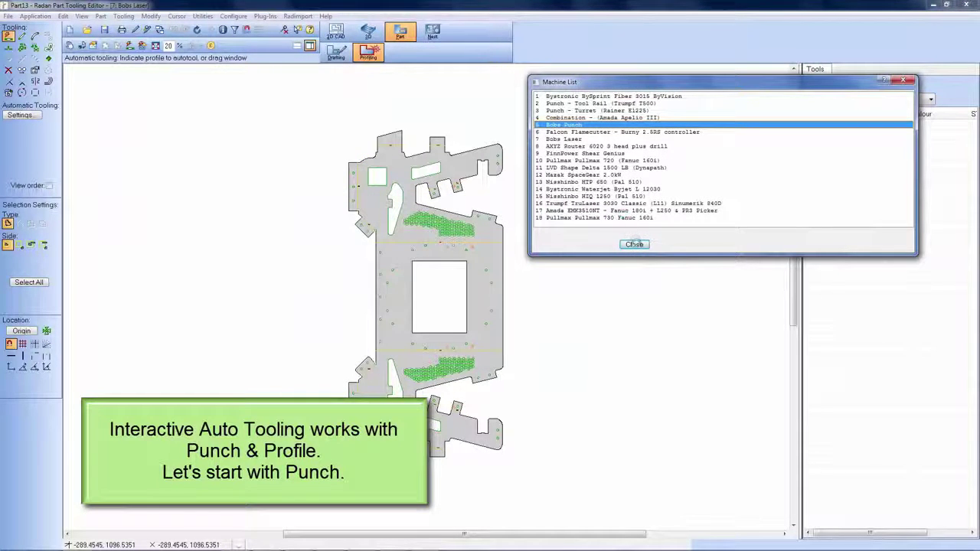
{"action": "left_click", "coordinate": [634, 244]}
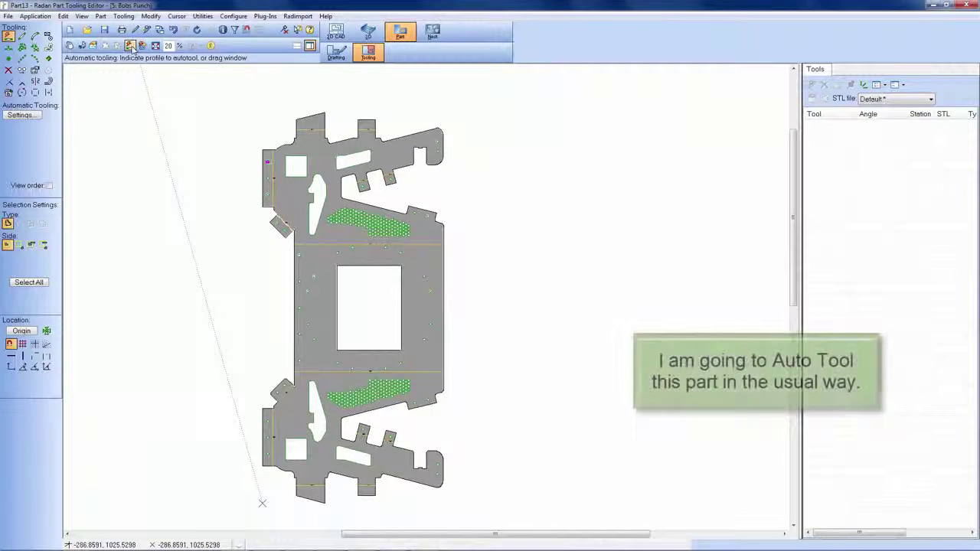
Auto-tool the whole part for the punch with the current settings
{"action": "left_click", "coordinate": [132, 47]}
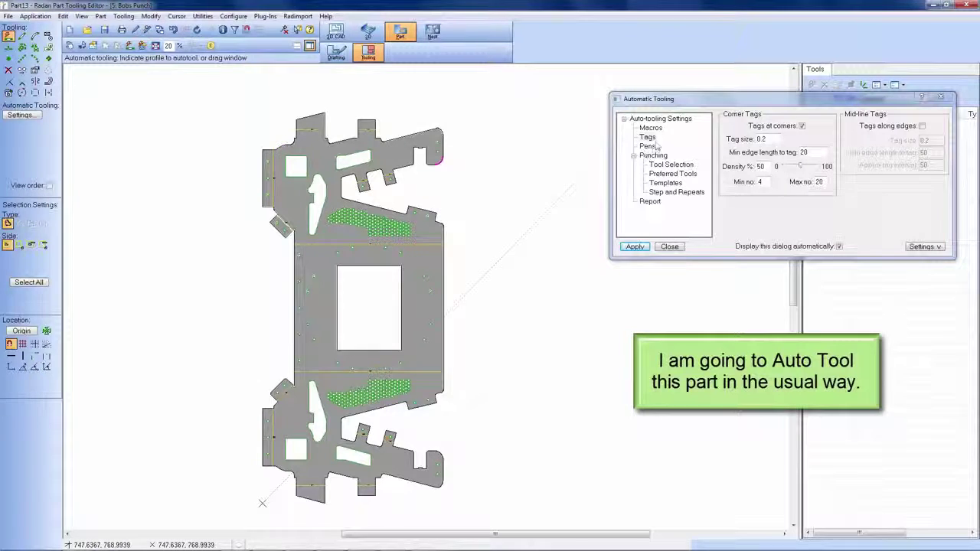
{"action": "left_click", "coordinate": [643, 248]}
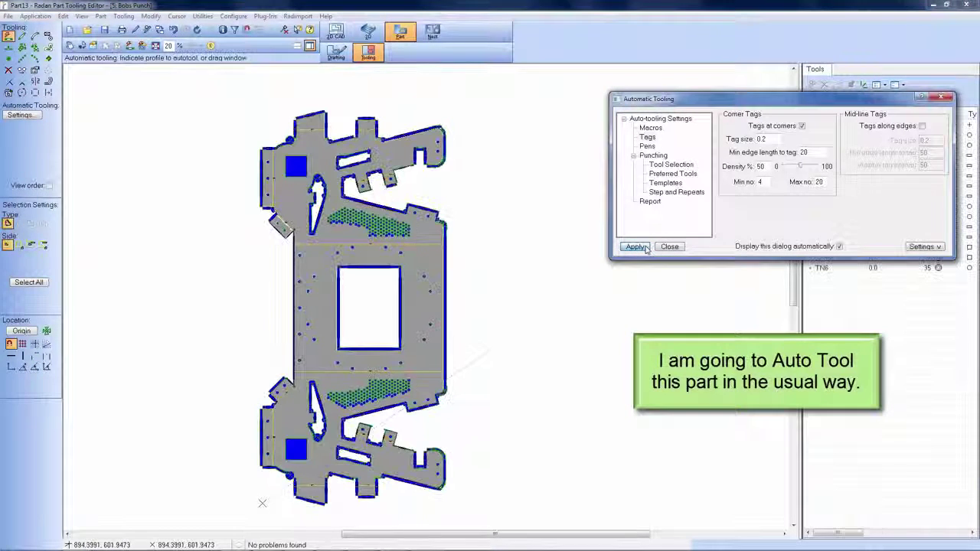
Delete the tooling around the large rectangular cutout in the middle of the part
{"action": "left_click", "coordinate": [70, 46]}
{"action": "left_click", "coordinate": [431, 380]}
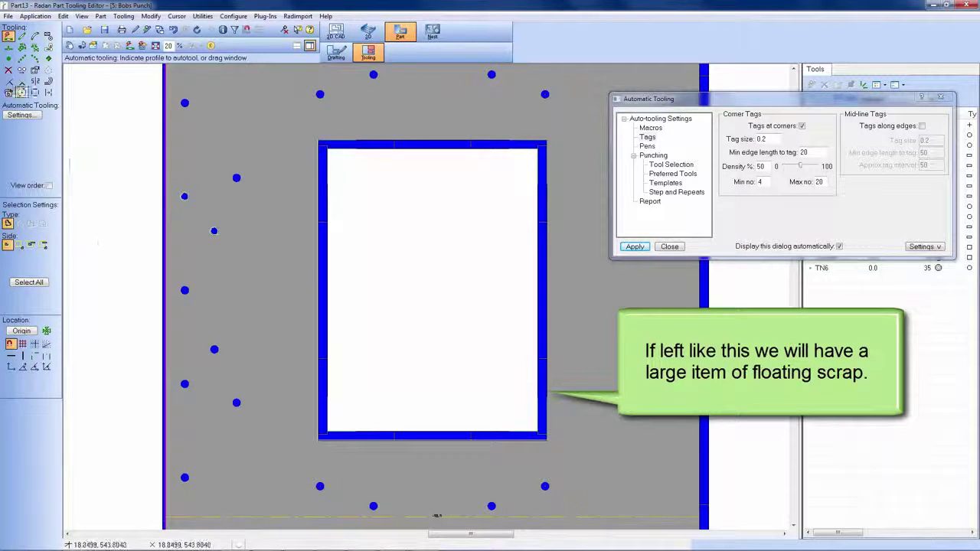
{"action": "left_click", "coordinate": [8, 70]}
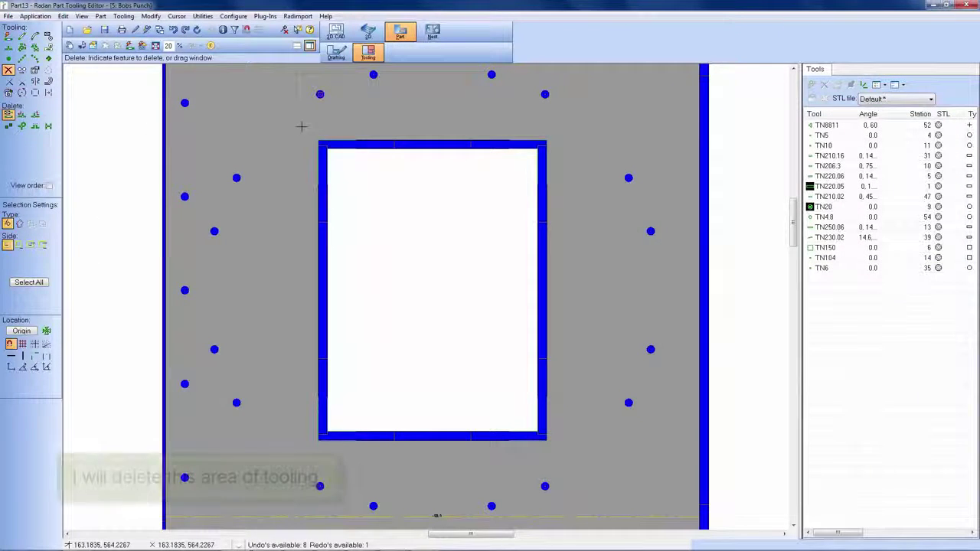
{"action": "left_click_drag", "start_coordinate": [301, 127], "coordinate": [564, 458]}
Enable mid-line tags along edges with tag size 1 and auto-tool only the large rectangular cutout
{"action": "left_click", "coordinate": [129, 48]}
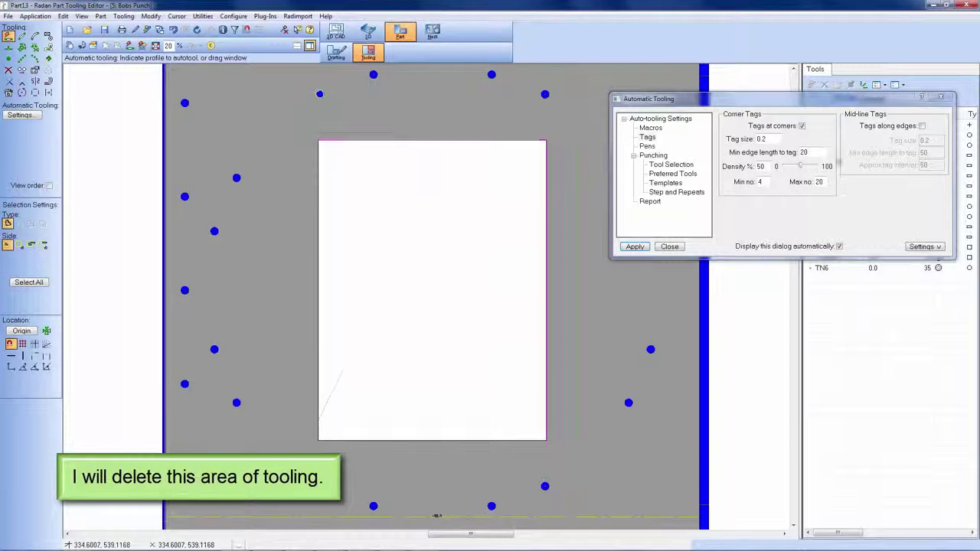
{"action": "left_click", "coordinate": [922, 126]}
{"action": "double_click", "coordinate": [928, 140]}
{"action": "left_click", "coordinate": [936, 139]}
{"action": "type", "text": "1"}
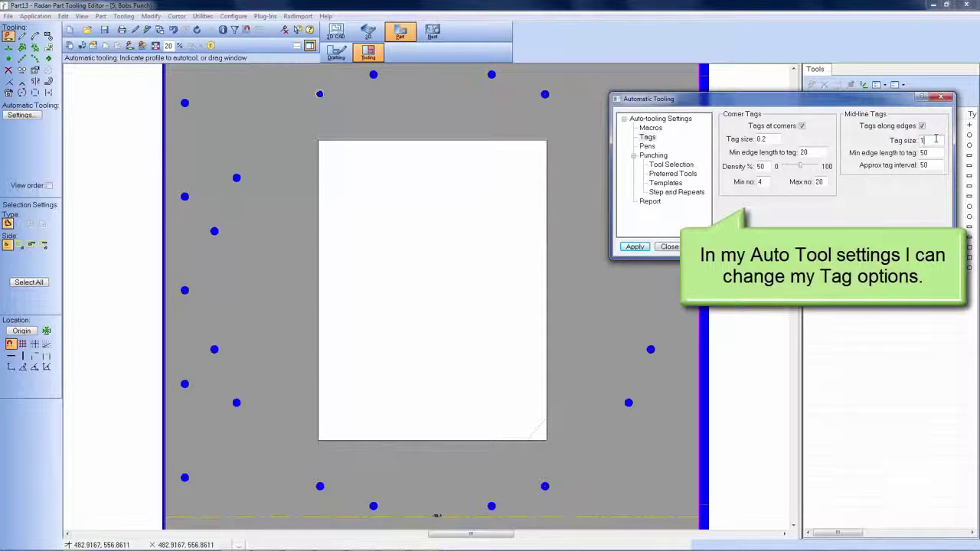
{"action": "left_click", "coordinate": [349, 315]}
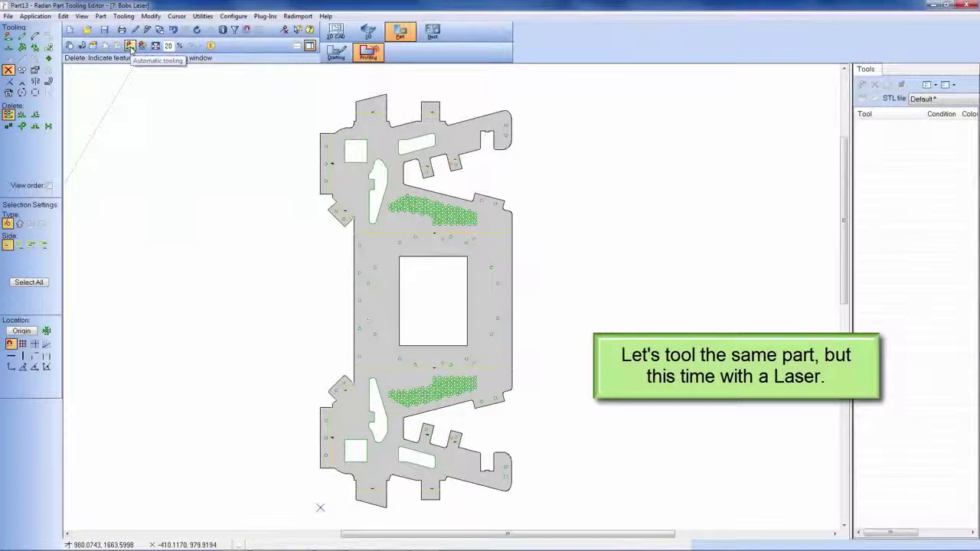
Auto-tool the whole part for the laser and inspect the tooling in its upper section
{"action": "left_click", "coordinate": [129, 46]}
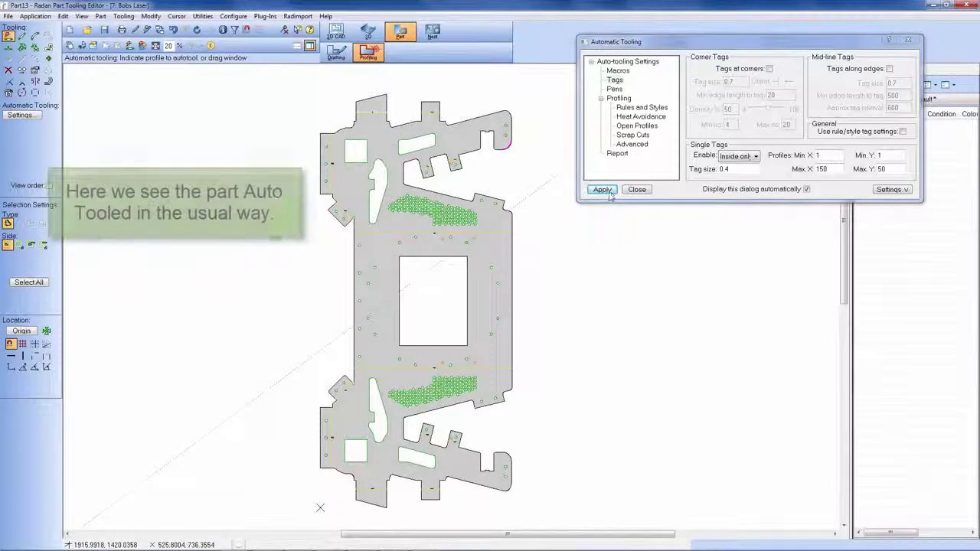
{"action": "left_click", "coordinate": [527, 235]}
{"action": "middle_click_drag", "start_coordinate": [324, 97], "coordinate": [552, 285]}
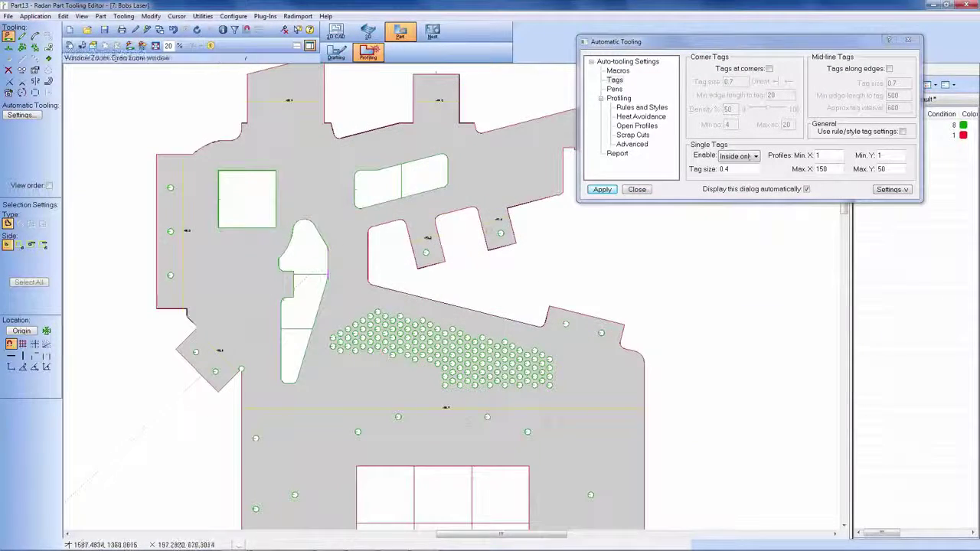
Inspect the leads on the upper group of small holes and delete the tooling from that whole group
{"action": "middle_click_drag", "start_coordinate": [331, 294], "coordinate": [544, 410]}
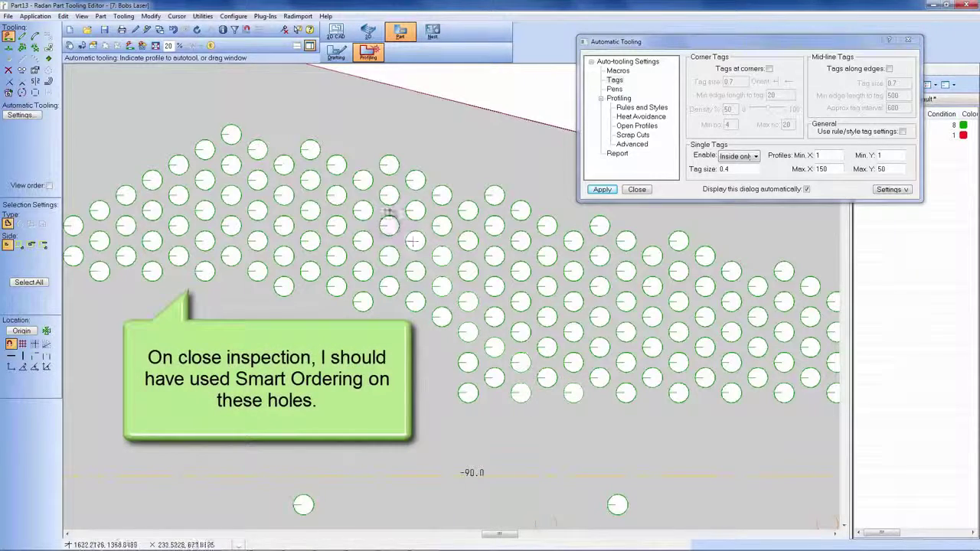
{"action": "middle_click_drag", "start_coordinate": [390, 231], "coordinate": [528, 323]}
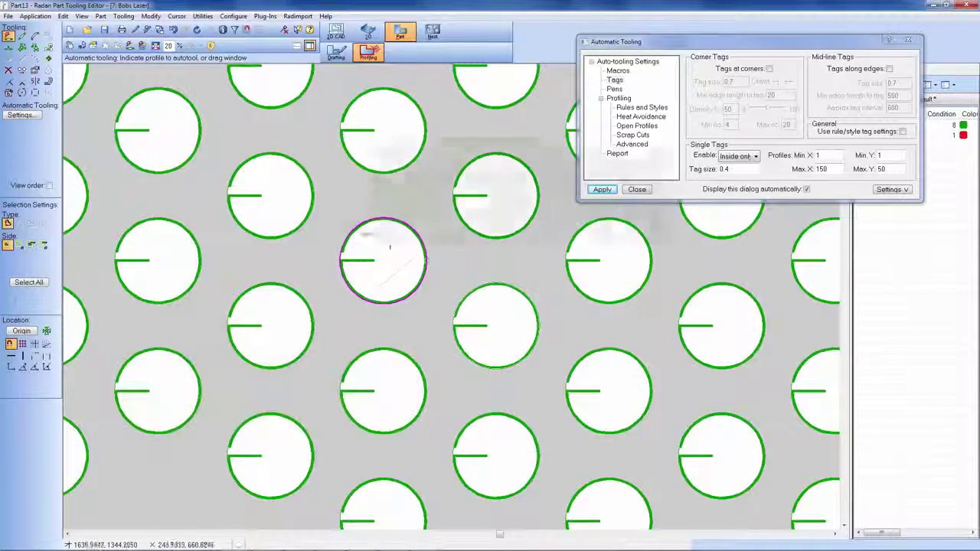
{"action": "middle_click_drag", "start_coordinate": [442, 329], "coordinate": [321, 216]}
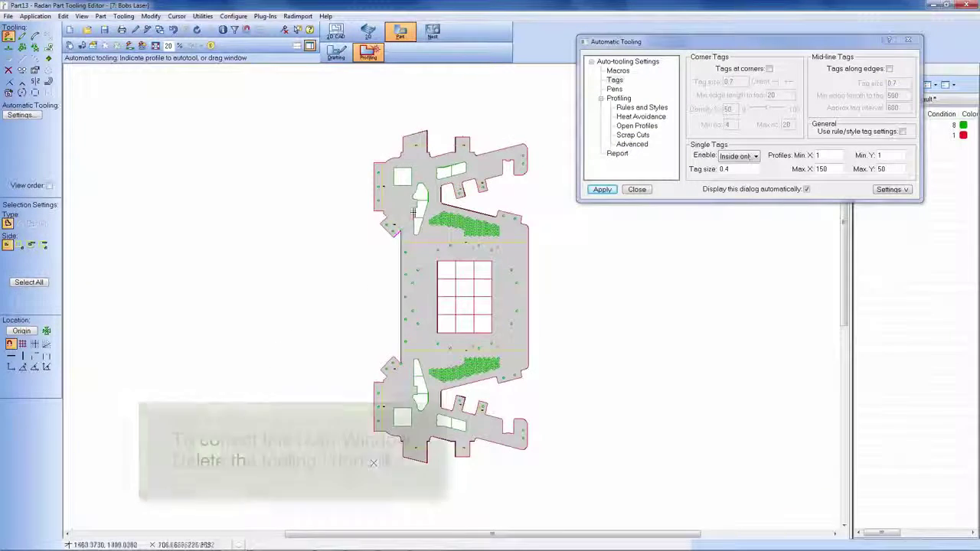
{"action": "middle_click_drag", "start_coordinate": [417, 198], "coordinate": [542, 253]}
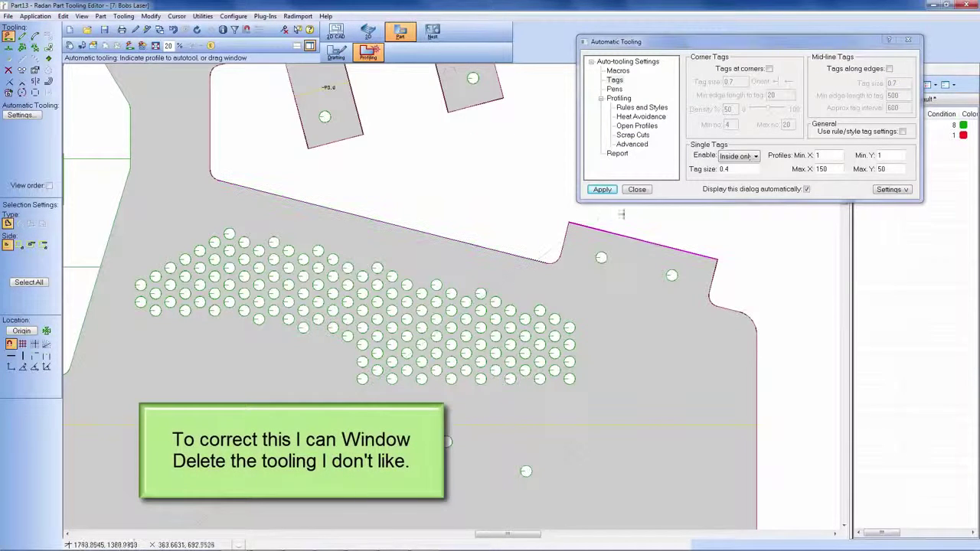
{"action": "left_click", "coordinate": [8, 70]}
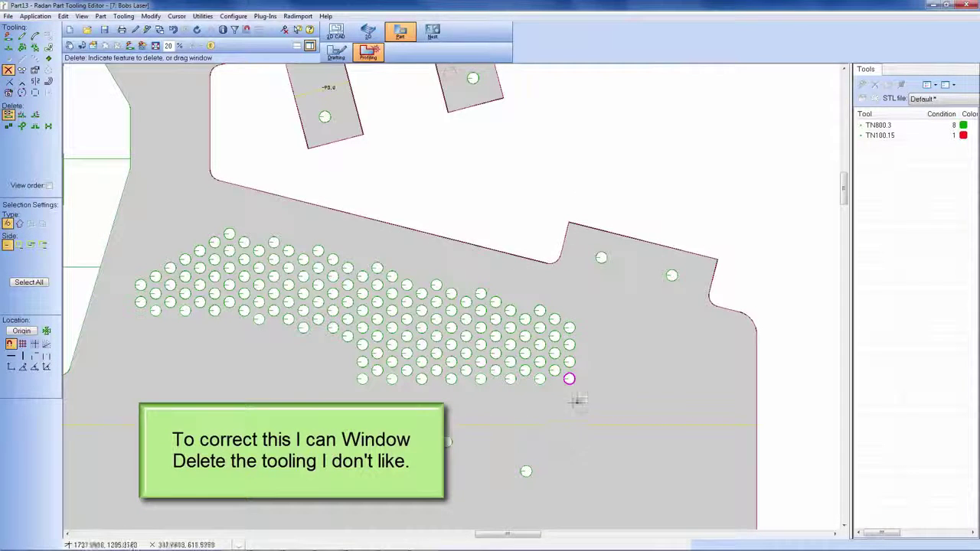
{"action": "left_click_drag", "start_coordinate": [539, 342], "coordinate": [130, 230]}
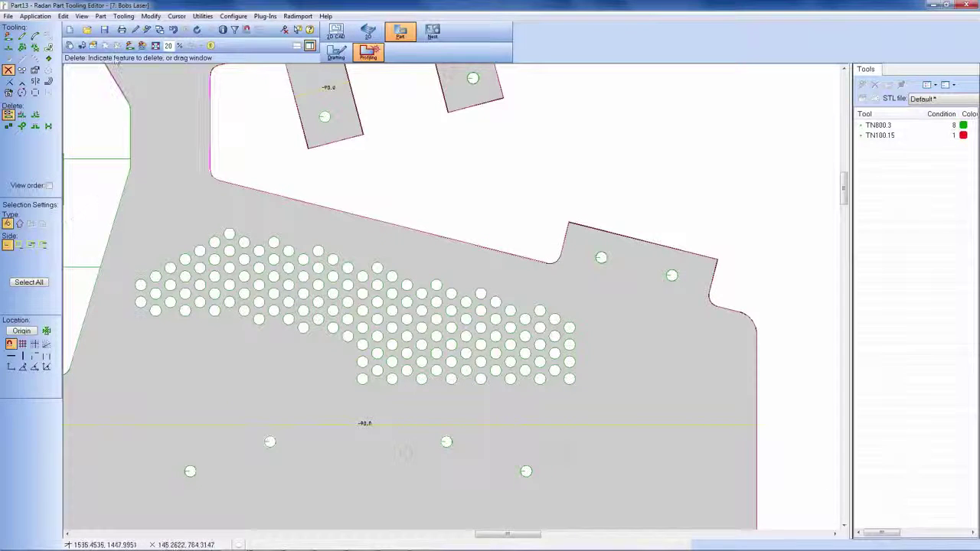
Change the automatic tooling settings so single tags are set to Never and smart ordering/leads is enabled
{"action": "left_click", "coordinate": [130, 46]}
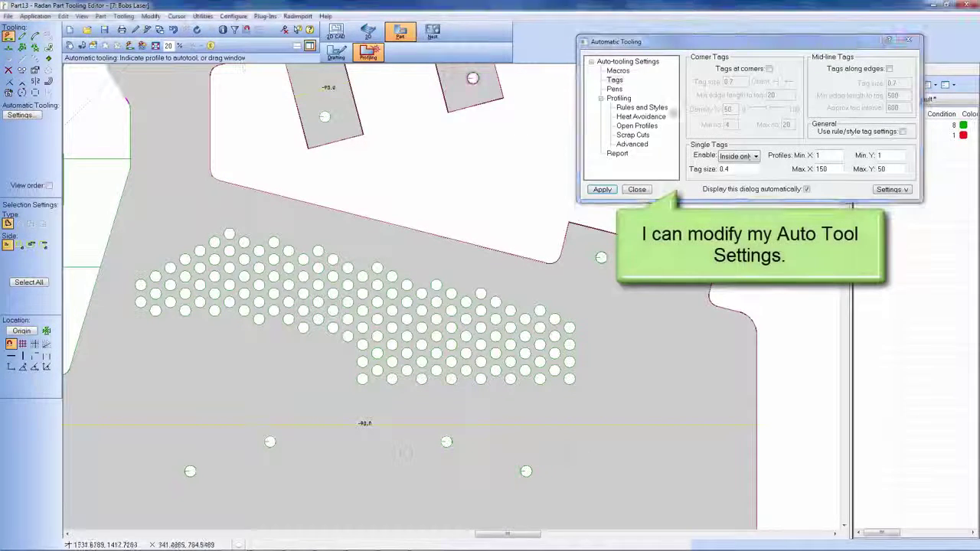
{"action": "left_click", "coordinate": [620, 82]}
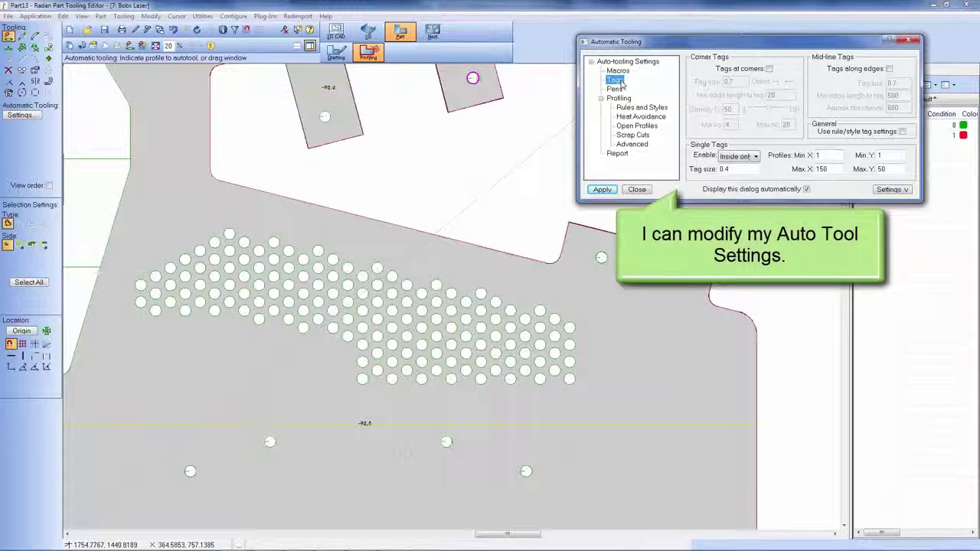
{"action": "left_click", "coordinate": [743, 157]}
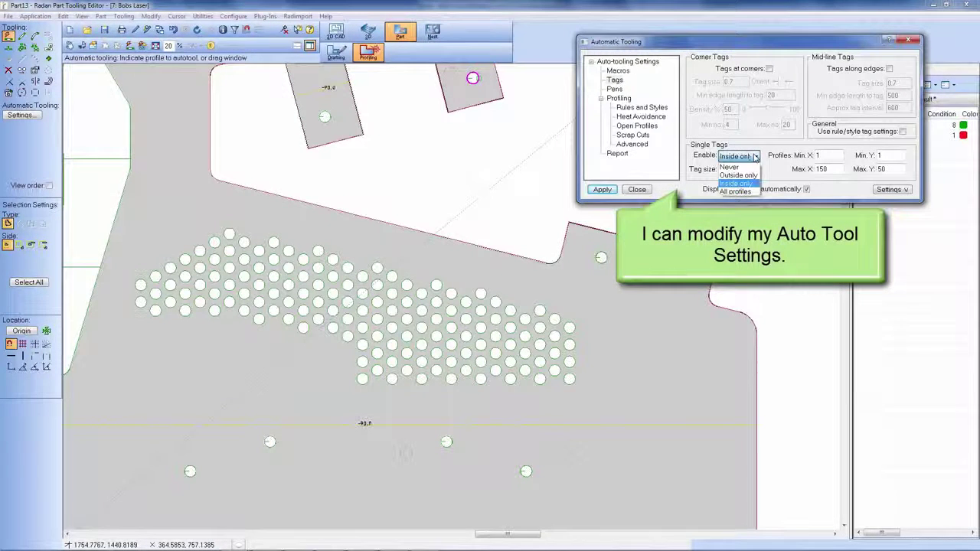
{"action": "left_click", "coordinate": [742, 167]}
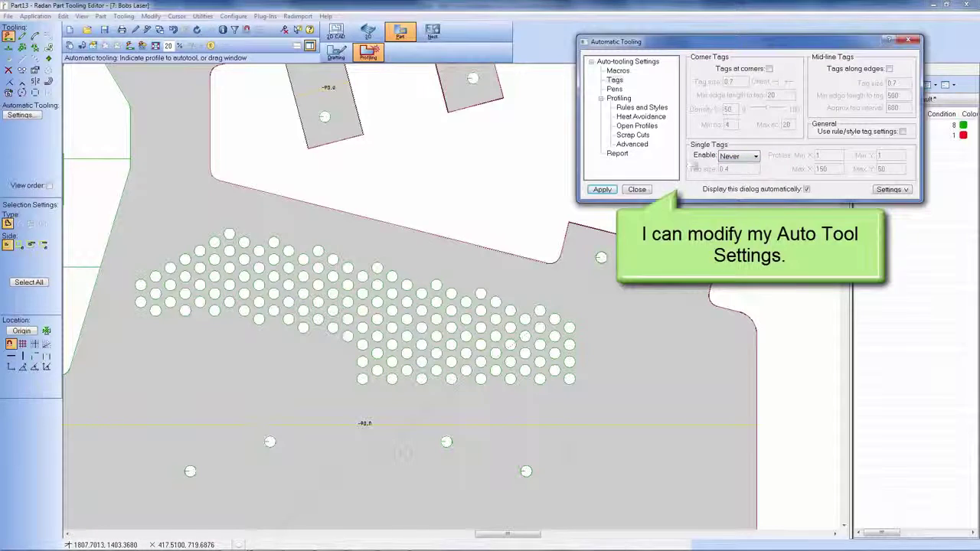
{"action": "left_click", "coordinate": [634, 144]}
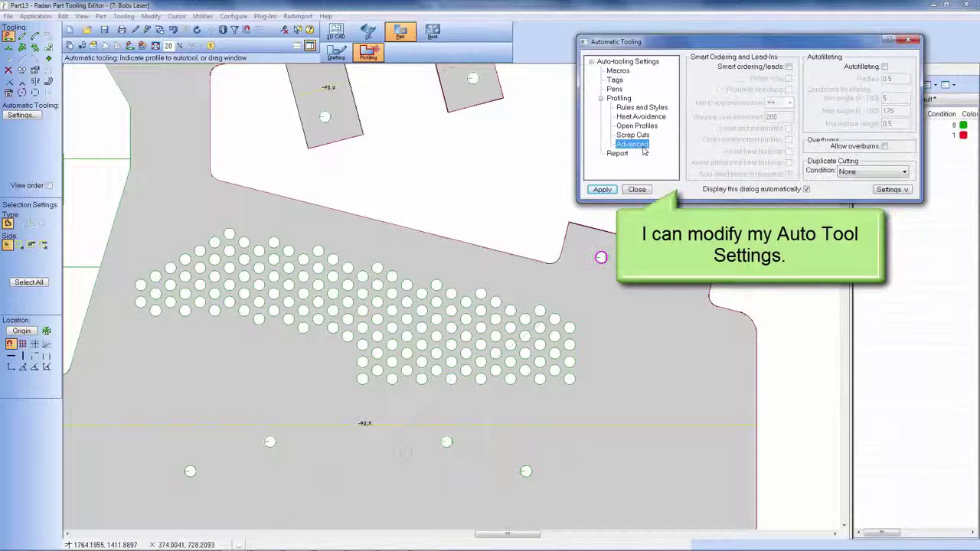
{"action": "left_click", "coordinate": [789, 67]}
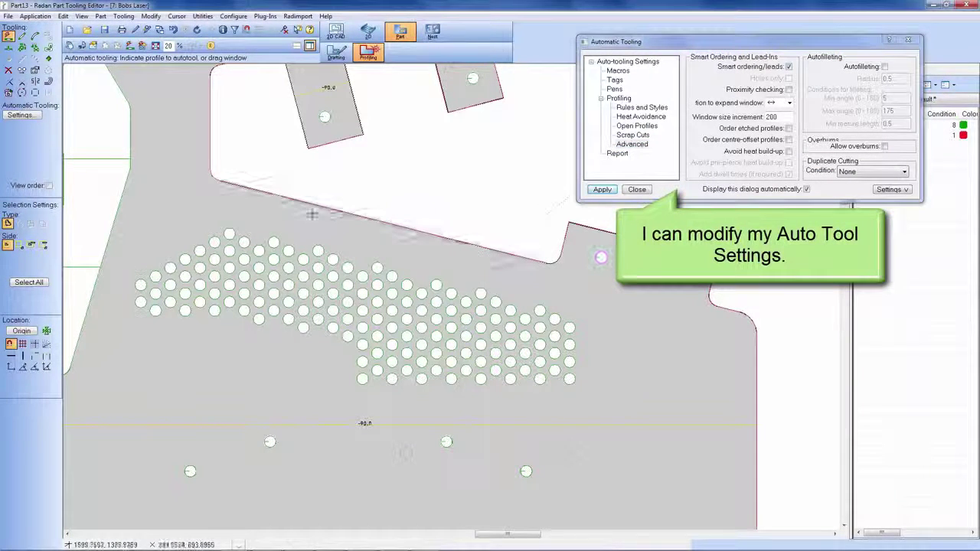
Auto-tool only the upper group of small holes with the new settings and inspect their lead-ins
{"action": "left_click_drag", "start_coordinate": [126, 223], "coordinate": [362, 342]}
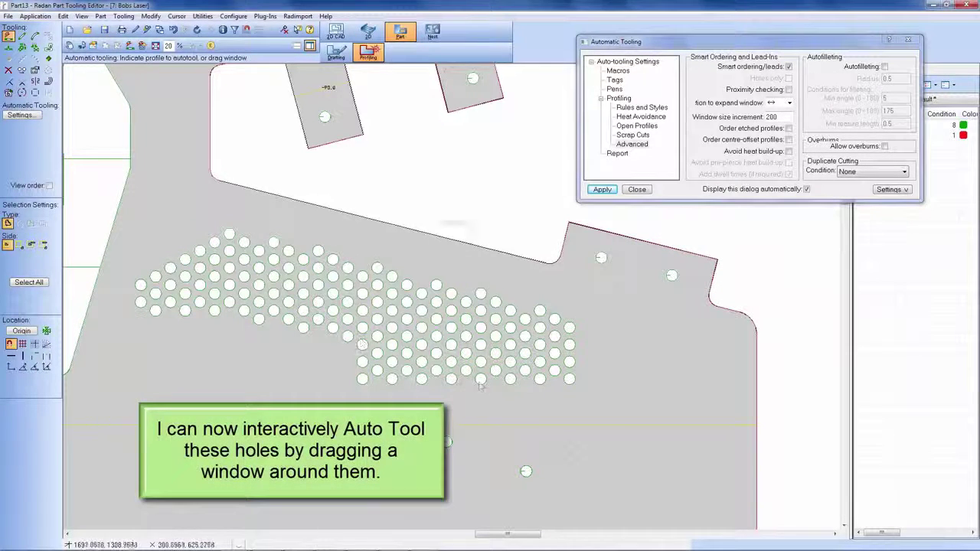
{"action": "left_click_drag", "start_coordinate": [547, 409], "coordinate": [576, 405]}
{"action": "scroll", "coordinate": [319, 265], "scroll_direction": "up", "scroll_amount": 3}
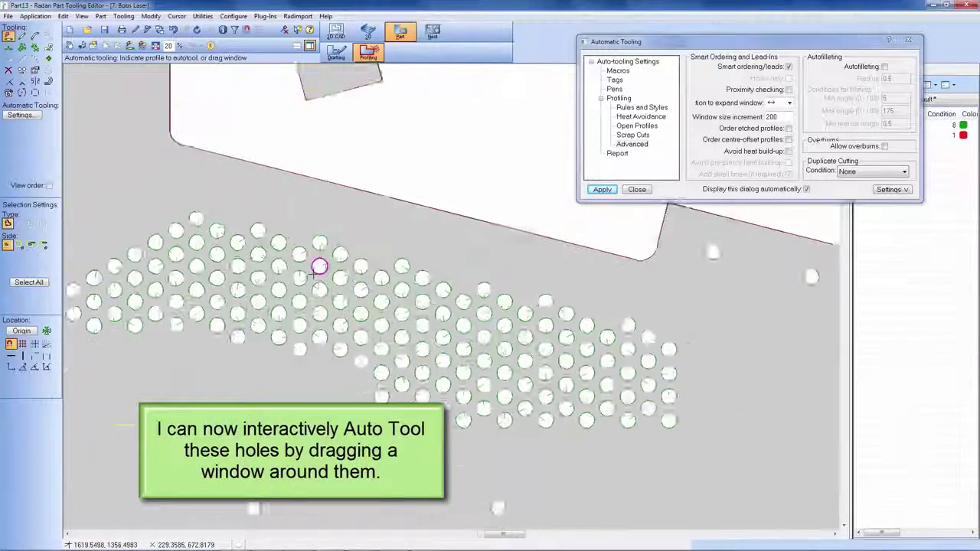
{"action": "scroll", "coordinate": [325, 290], "scroll_direction": "up", "scroll_amount": 5}
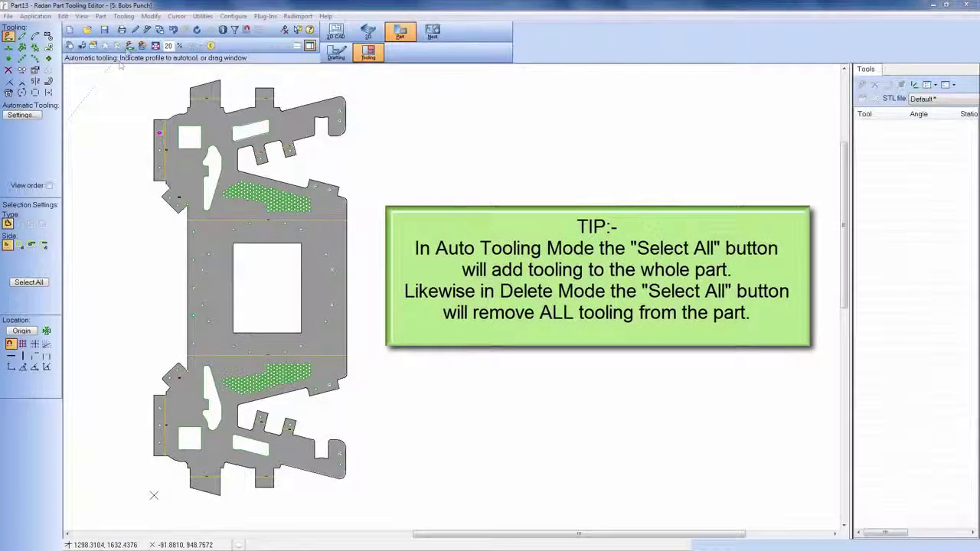
Auto-tool the whole part for the punch at once, and delete all tooling from the part
{"action": "left_click", "coordinate": [130, 45]}
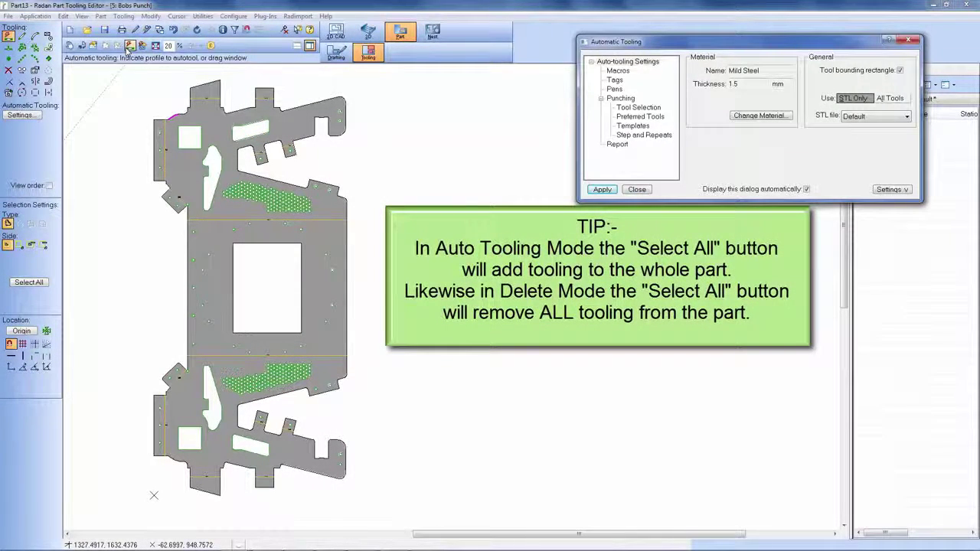
{"action": "left_click", "coordinate": [43, 286]}
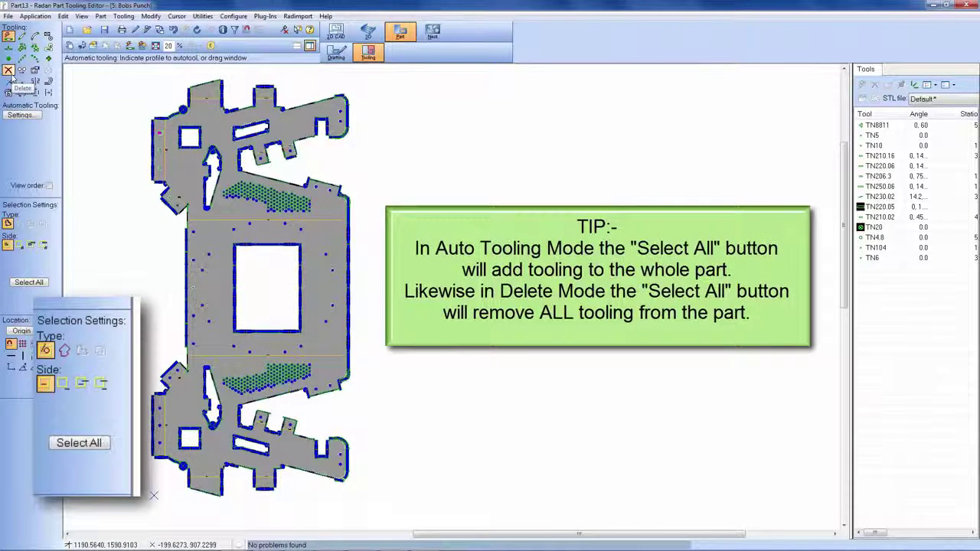
{"action": "left_click", "coordinate": [9, 71]}
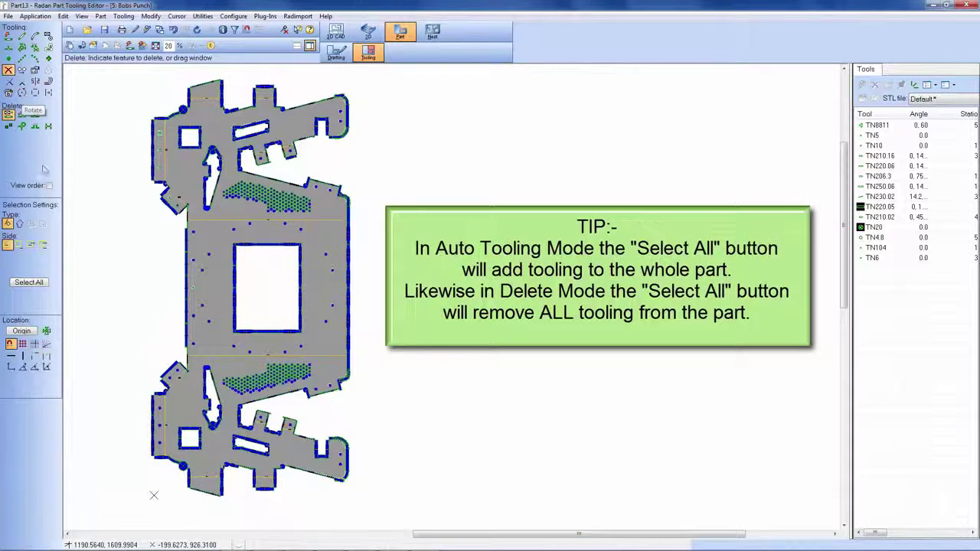
{"action": "left_click", "coordinate": [18, 285]}
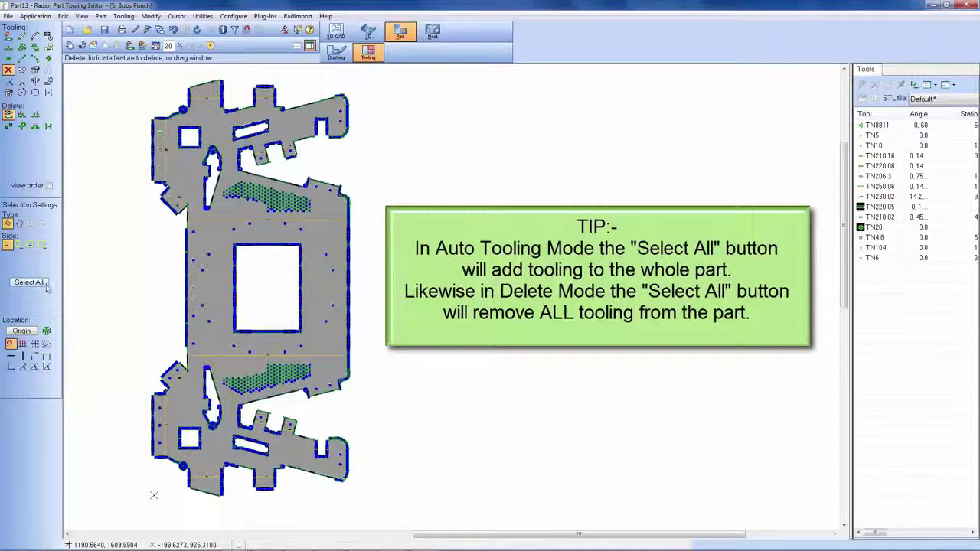
{"action": "left_click", "coordinate": [44, 283]}
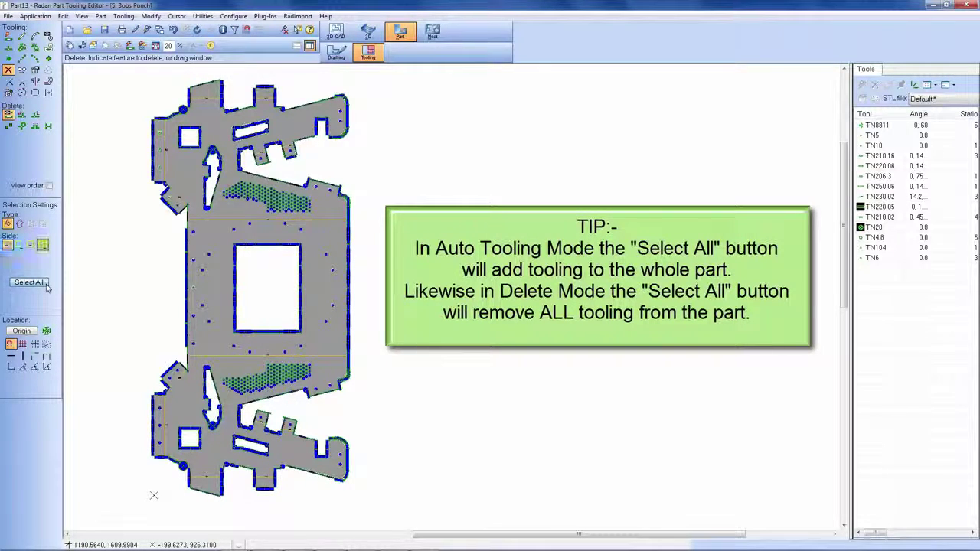
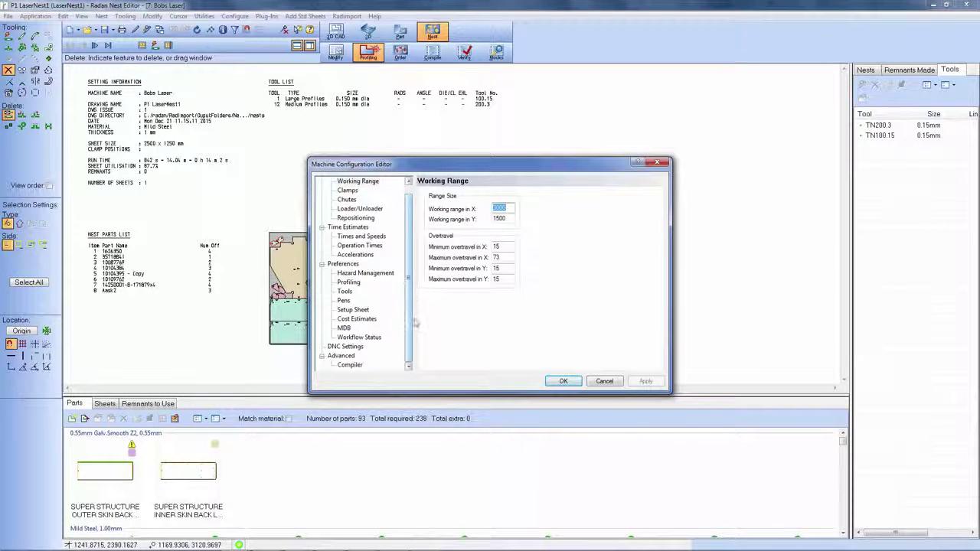
Look up key u106 in the laser's advanced machine settings and leave the machine configuration without saving
{"action": "left_click", "coordinate": [346, 356]}
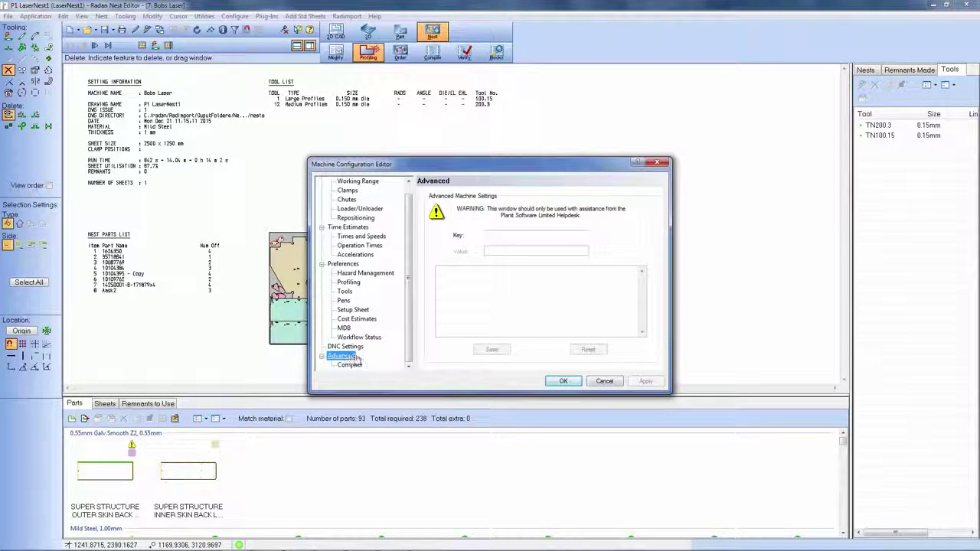
{"action": "left_click", "coordinate": [500, 236]}
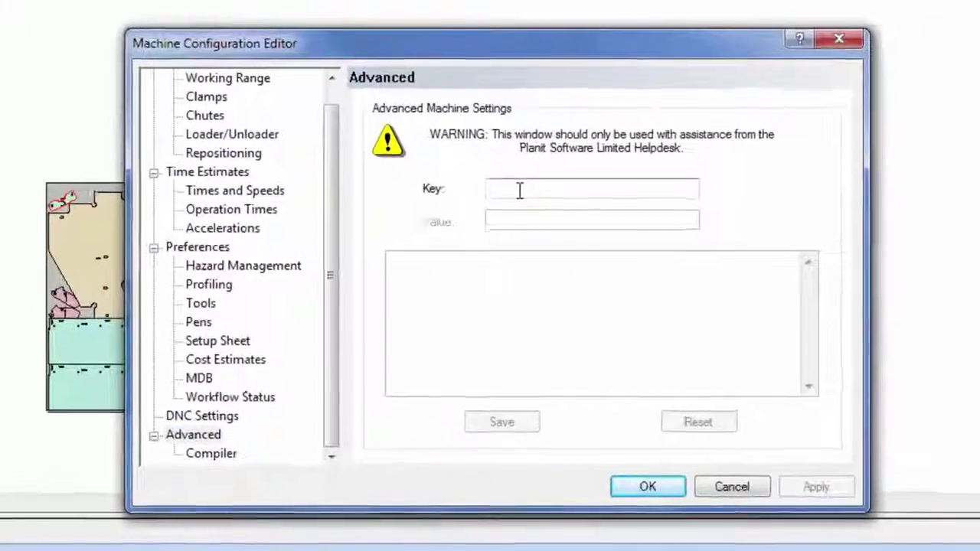
{"action": "type", "text": "u106"}
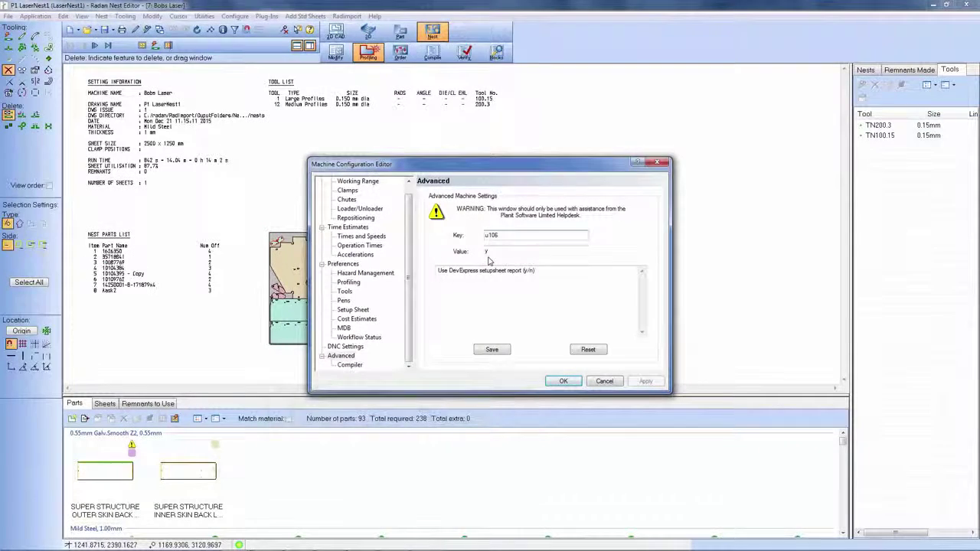
{"action": "left_click", "coordinate": [605, 381]}
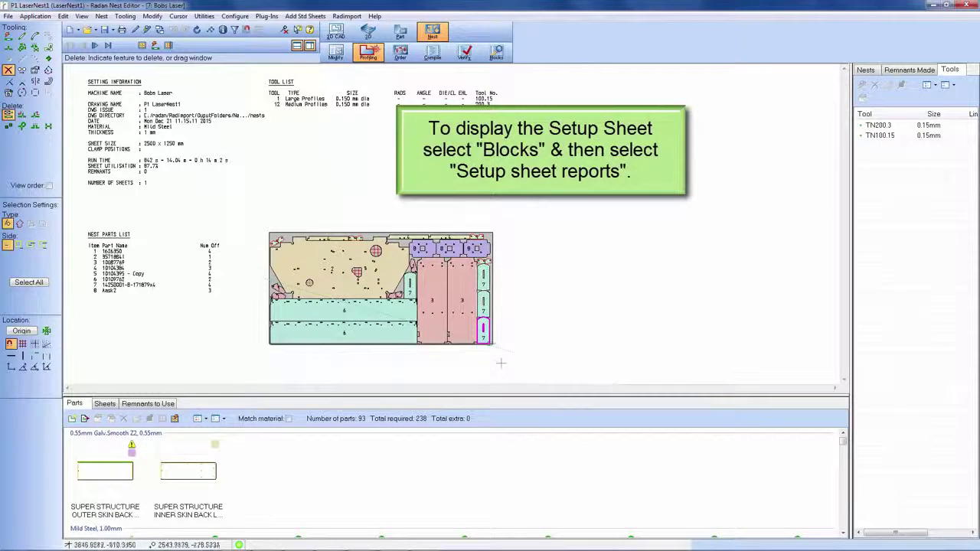
Display the setup sheet reports for the nest's blocks and view the parts list in the Bystronic Setup sheet report
{"action": "left_click", "coordinate": [498, 57]}
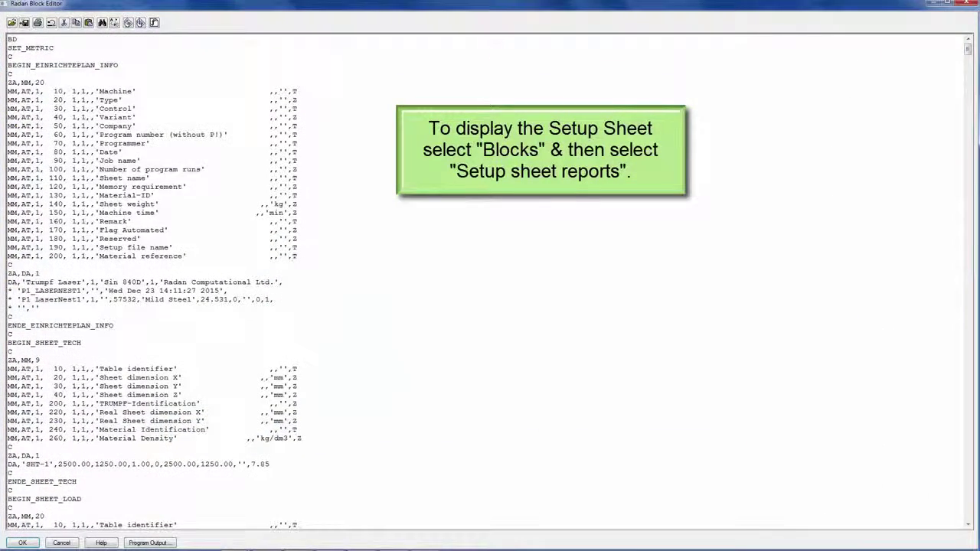
{"action": "left_click", "coordinate": [140, 23]}
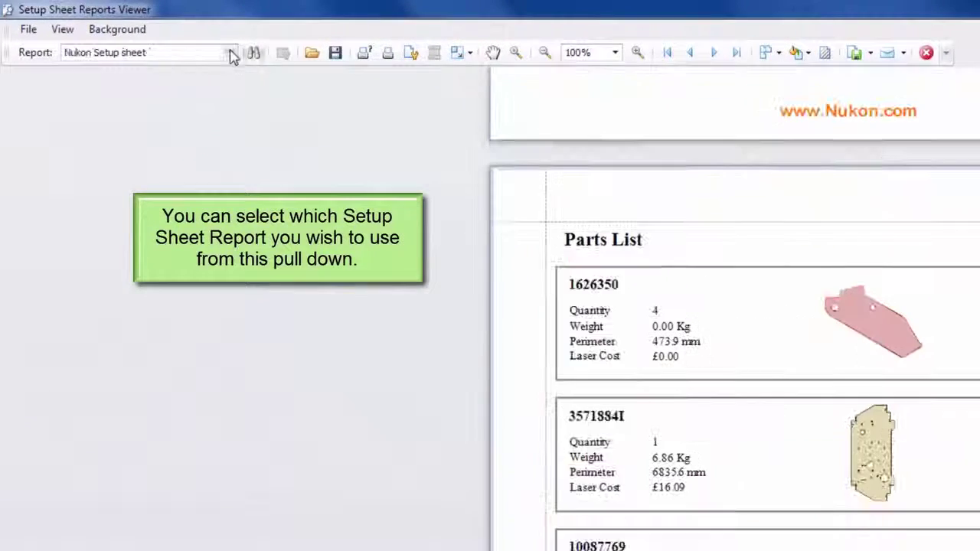
{"action": "left_click", "coordinate": [177, 41]}
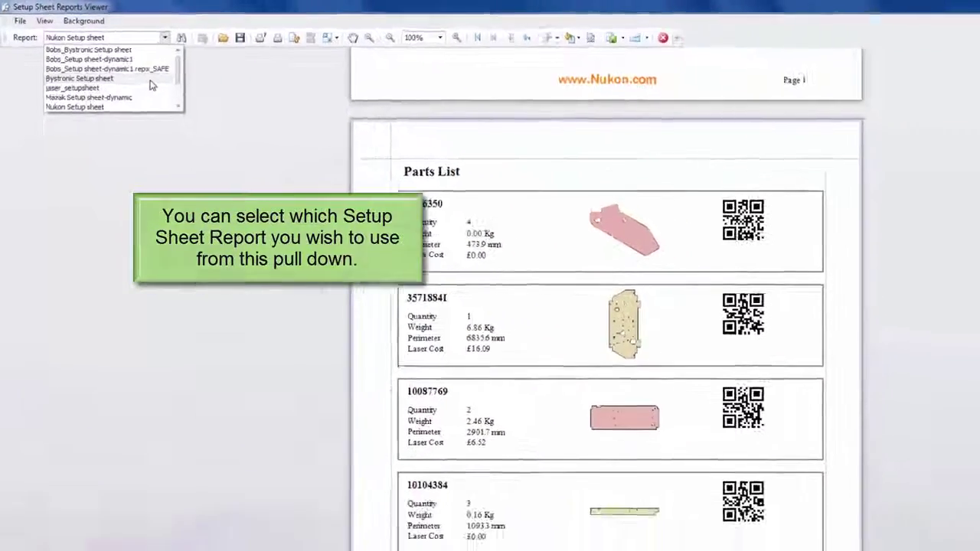
{"action": "left_click", "coordinate": [115, 101]}
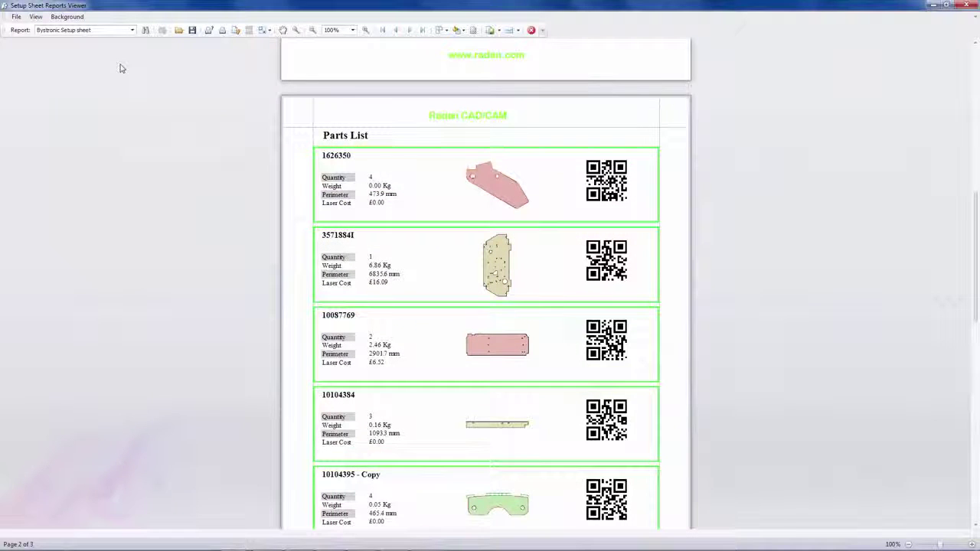
{"action": "mouse_move", "coordinate": [975, 276]}
{"action": "left_mouse_down"}
{"action": "mouse_move", "coordinate": [977, 113]}
{"action": "mouse_move", "coordinate": [967, 268]}
{"action": "left_mouse_up"}
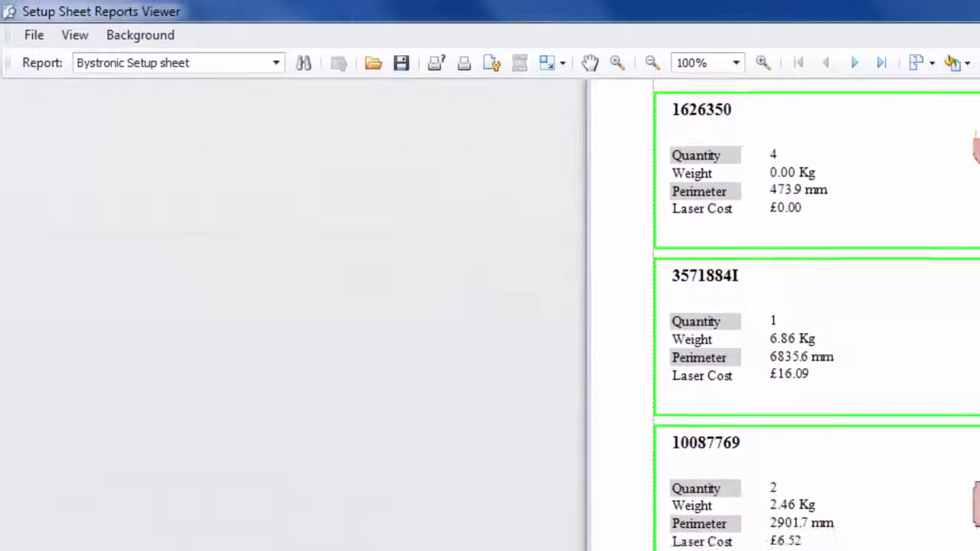
{"action": "scroll", "coordinate": [816, 313], "scroll_direction": "down", "scroll_amount": 5}
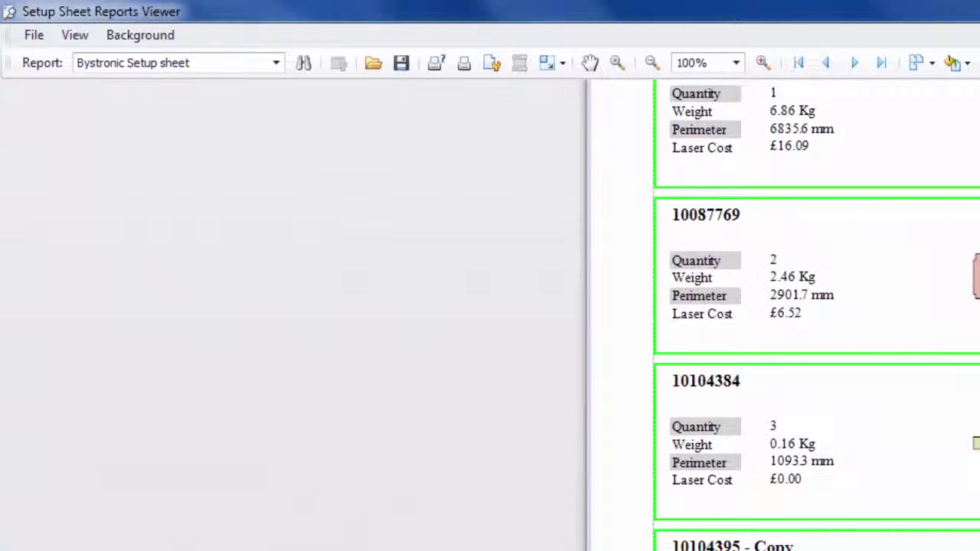
{"action": "scroll", "coordinate": [779, 317], "scroll_direction": "up", "scroll_amount": 6}
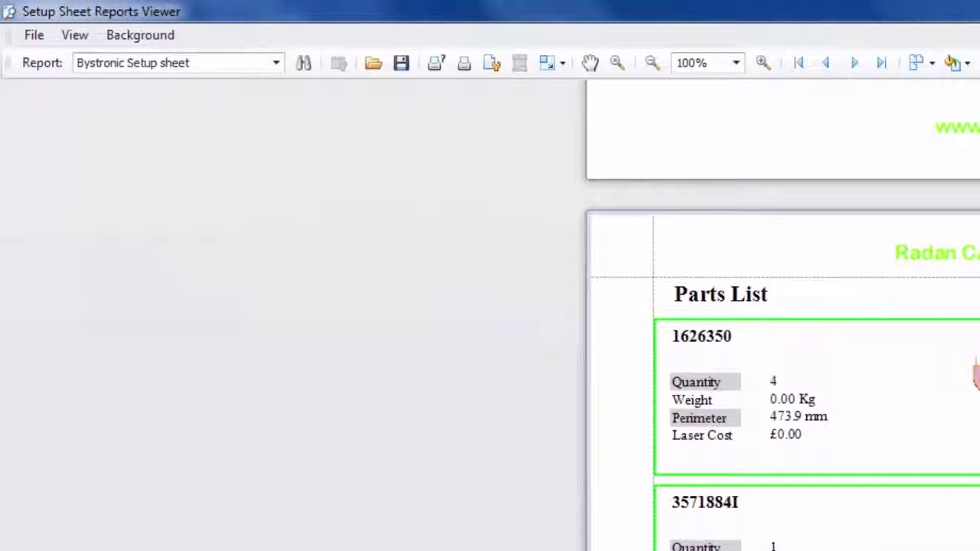
Open the current setup sheet report for editing in the report editor
{"action": "left_click", "coordinate": [41, 39]}
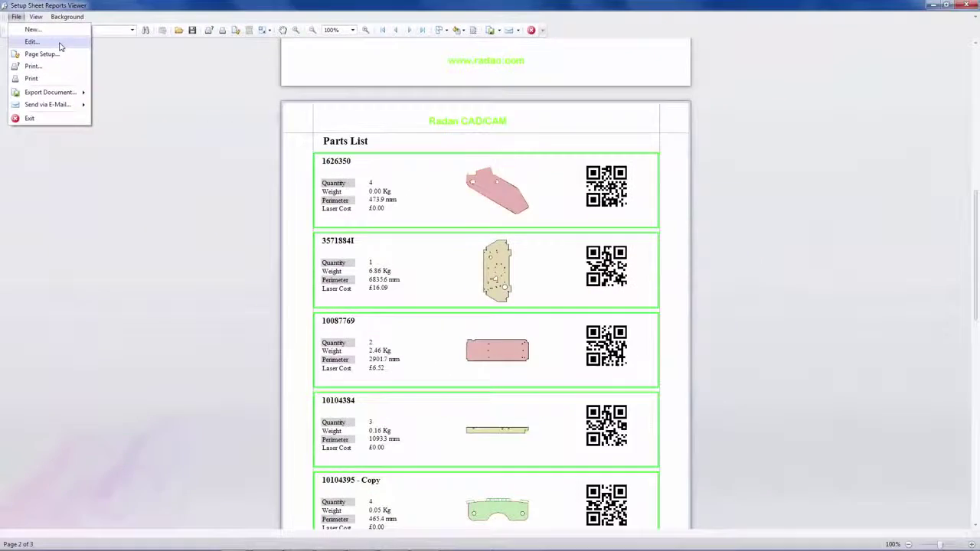
{"action": "left_click", "coordinate": [60, 44]}
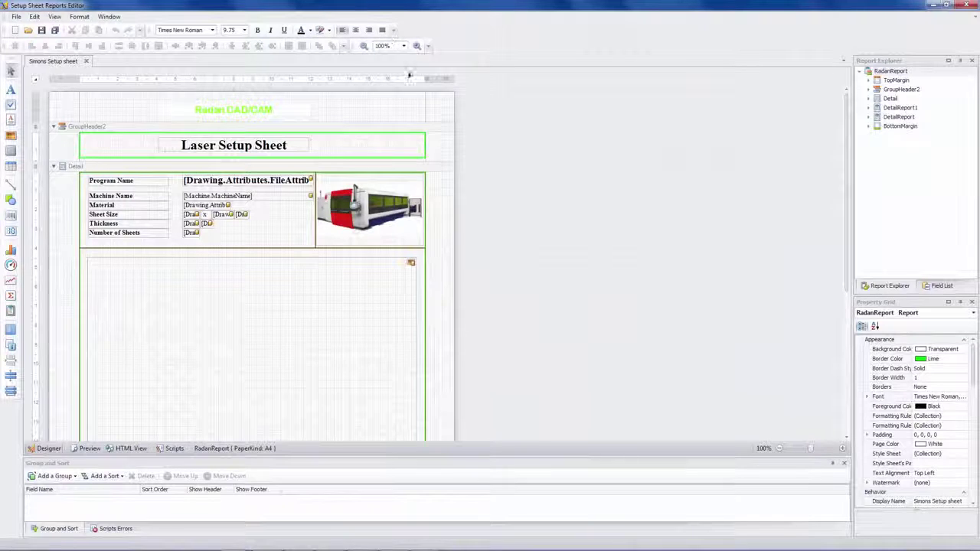
{"action": "mouse_move", "coordinate": [448, 94]}
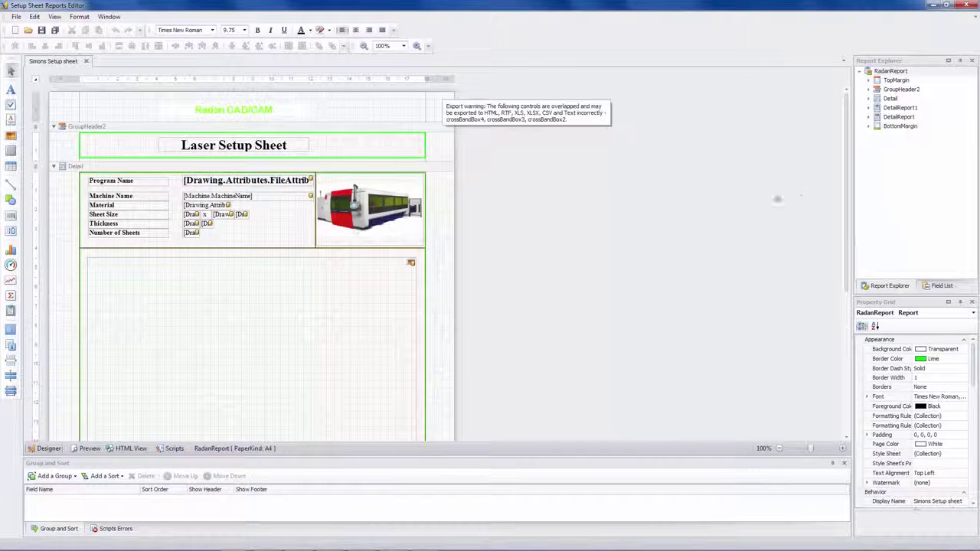
Widen the side panes, enlarge the property grid, and look through the setup sheet report's properties
{"action": "left_click_drag", "start_coordinate": [848, 192], "coordinate": [775, 191]}
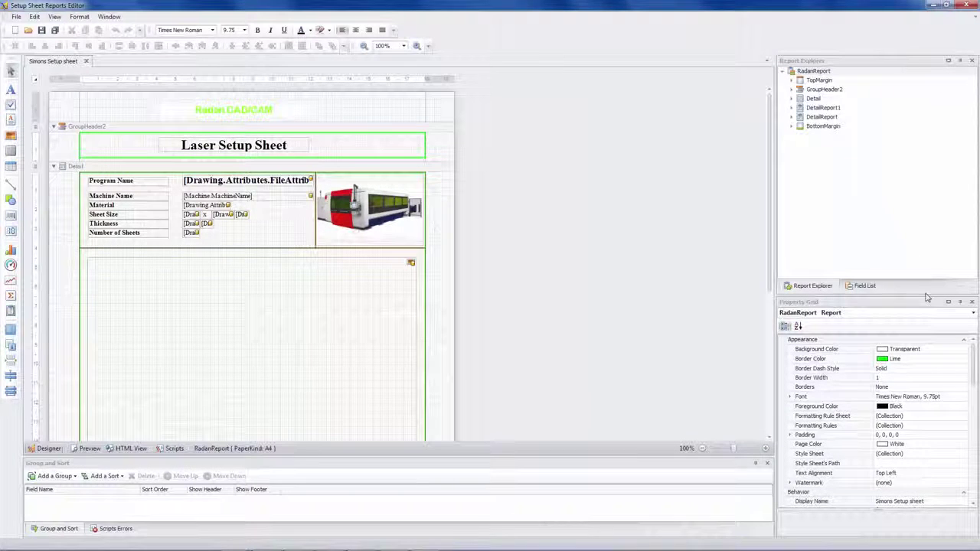
{"action": "left_click_drag", "start_coordinate": [927, 297], "coordinate": [925, 194]}
{"action": "scroll", "coordinate": [877, 368], "scroll_direction": "down", "scroll_amount": 7}
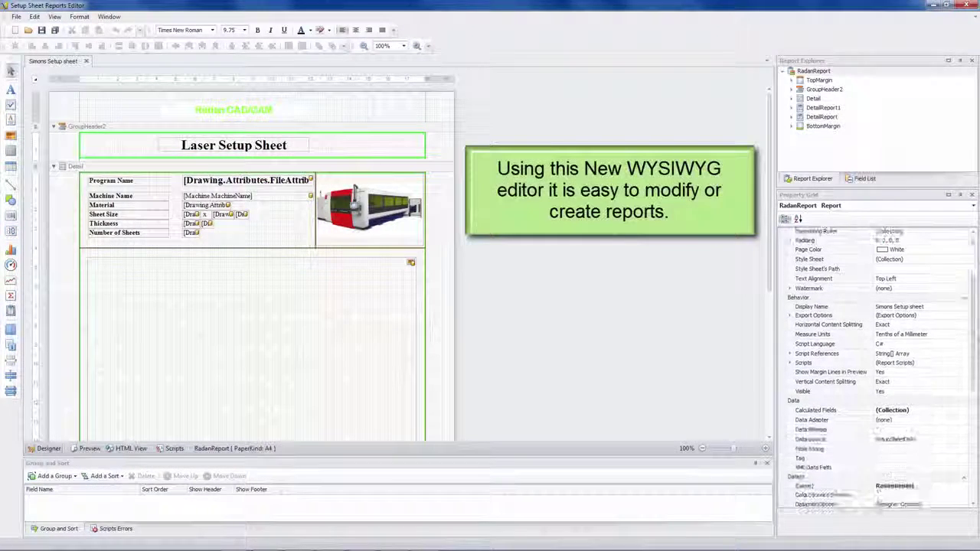
{"action": "scroll", "coordinate": [977, 256], "scroll_direction": "up", "scroll_amount": 7}
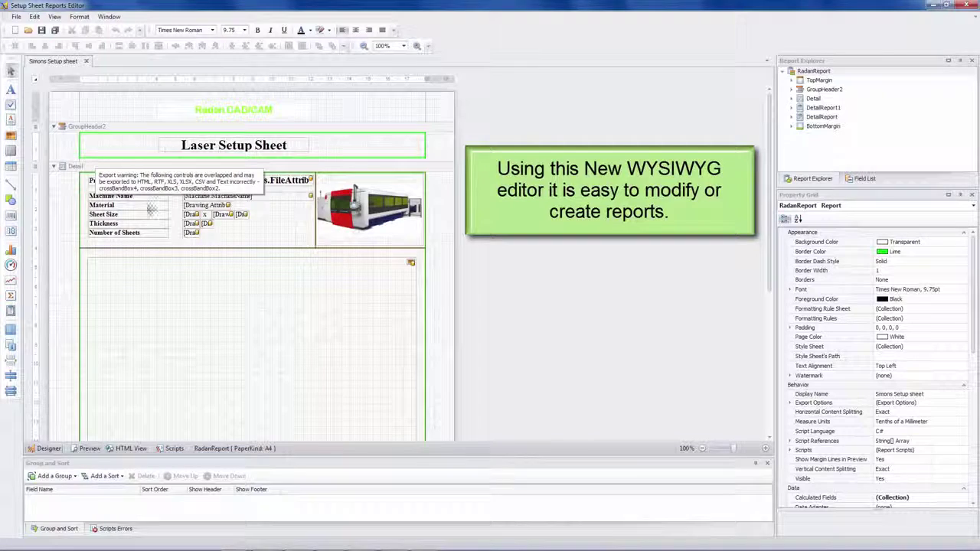
Move the Detail band's labels, Program Name through Number of Sheets, down over the empty picture box, and select the Detail band
{"action": "left_click_drag", "start_coordinate": [171, 241], "coordinate": [83, 173]}
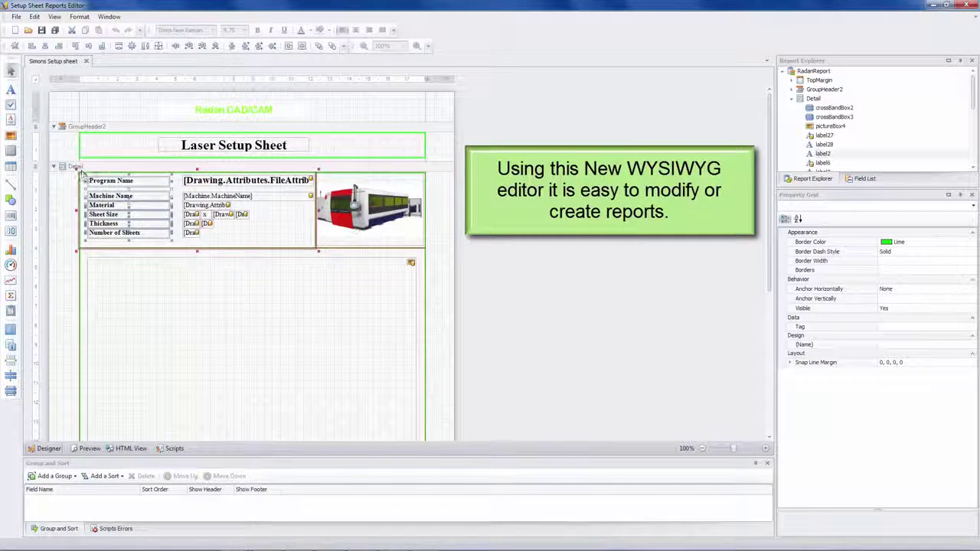
{"action": "left_click_drag", "start_coordinate": [130, 205], "coordinate": [132, 288]}
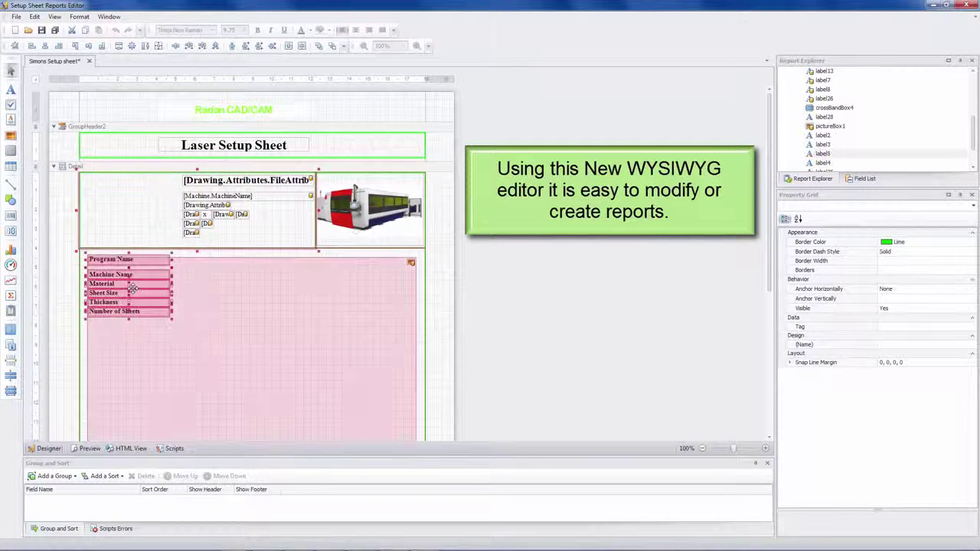
{"action": "left_click", "coordinate": [277, 325]}
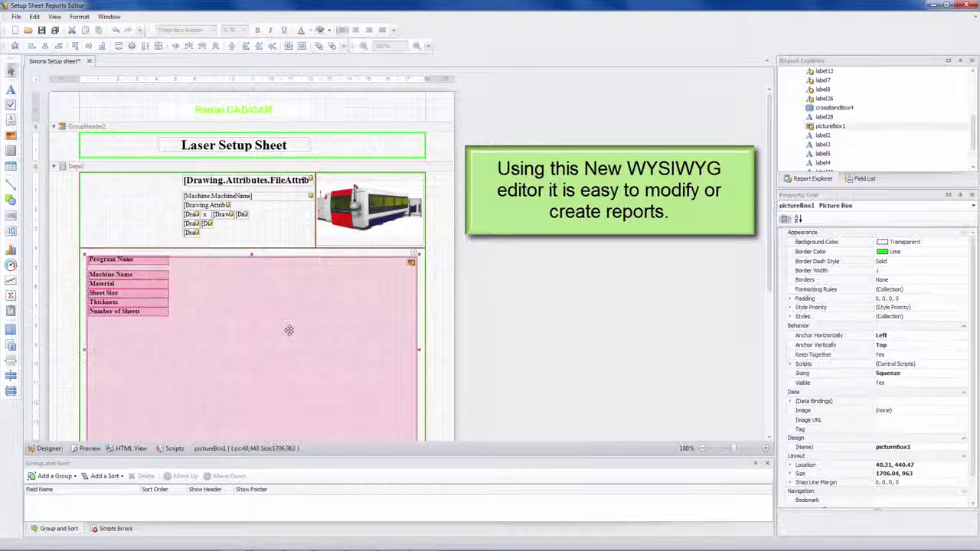
{"action": "left_click", "coordinate": [176, 167]}
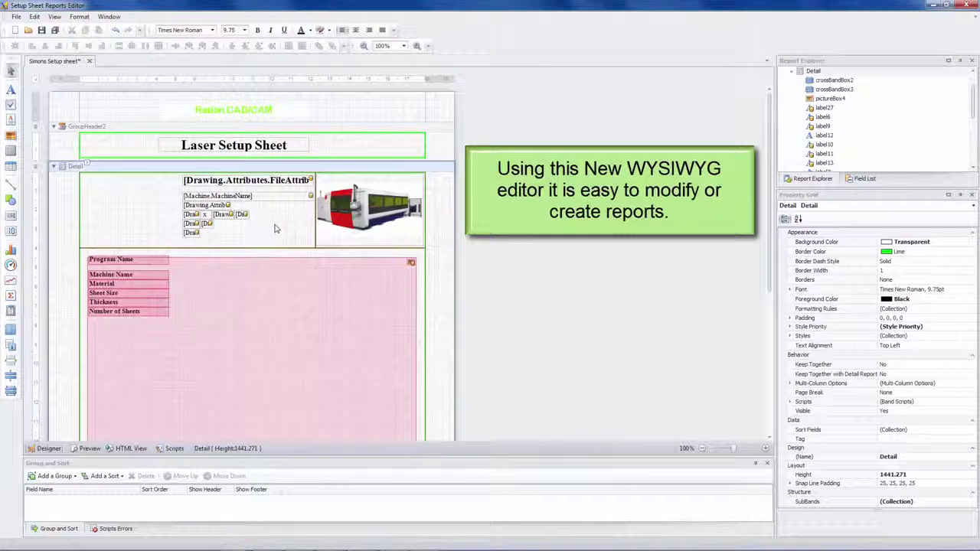
{"action": "mouse_move", "coordinate": [313, 247]}
{"action": "left_mouse_down"}
{"action": "mouse_move", "coordinate": [258, 182]}
{"action": "mouse_move", "coordinate": [228, 170]}
{"action": "mouse_move", "coordinate": [175, 173]}
{"action": "mouse_move", "coordinate": [228, 230]}
{"action": "mouse_move", "coordinate": [216, 308]}
{"action": "mouse_move", "coordinate": [151, 345]}
{"action": "mouse_move", "coordinate": [112, 357]}
{"action": "mouse_move", "coordinate": [102, 344]}
{"action": "left_mouse_up"}
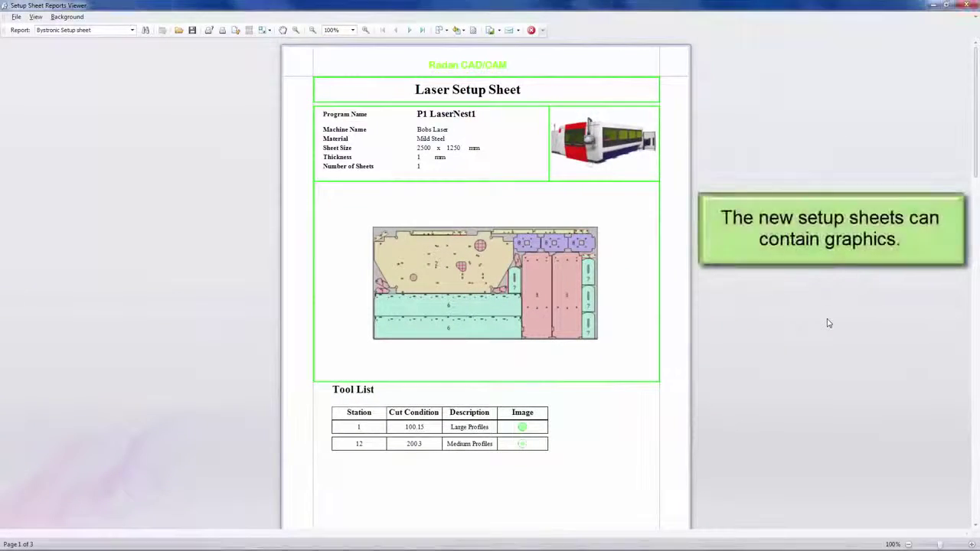
Examine the part images, data and QR codes in the parts list of the Bystronic Setup sheet report
{"action": "middle_click", "coordinate": [827, 323]}
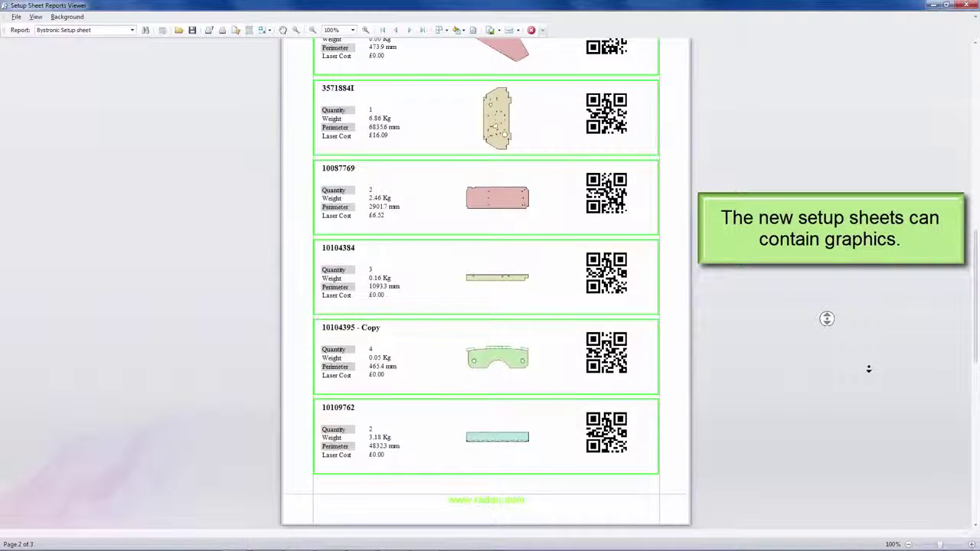
{"action": "left_click", "coordinate": [870, 370]}
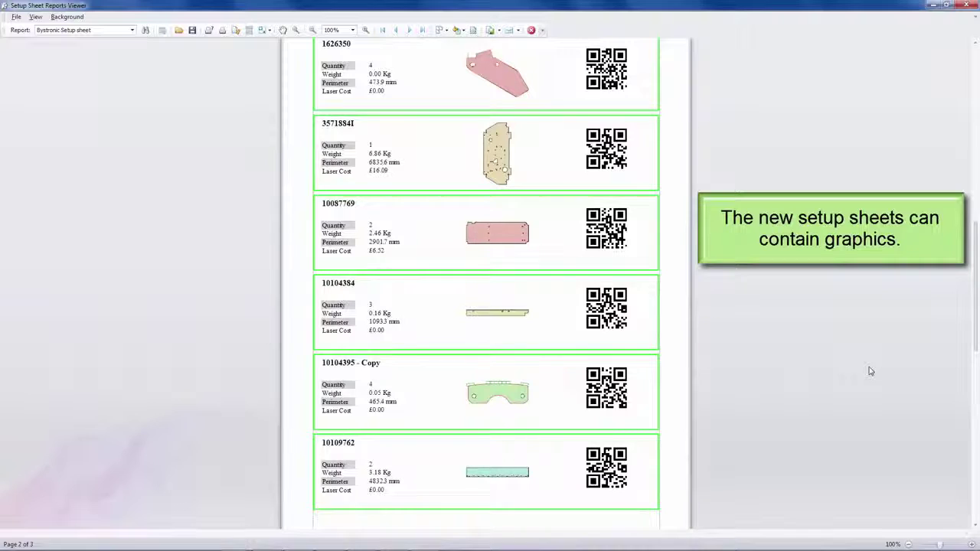
{"action": "scroll", "coordinate": [869, 371], "scroll_direction": "up", "scroll_amount": 3}
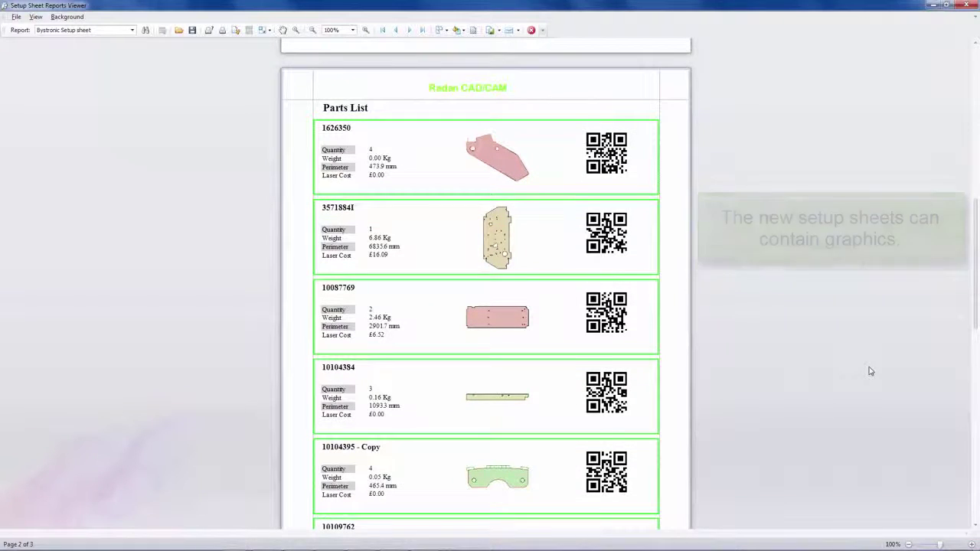
{"action": "scroll", "coordinate": [965, 287], "scroll_direction": "down", "scroll_amount": 1}
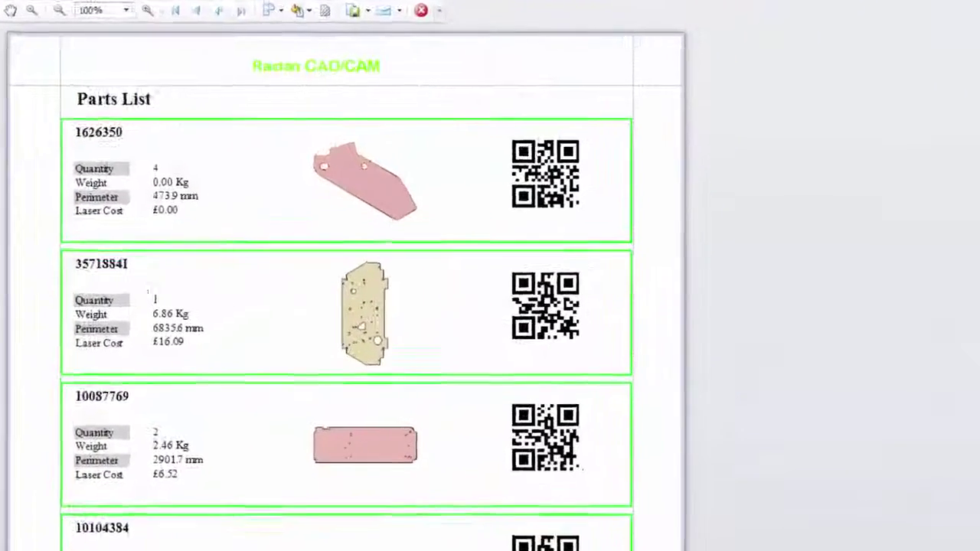
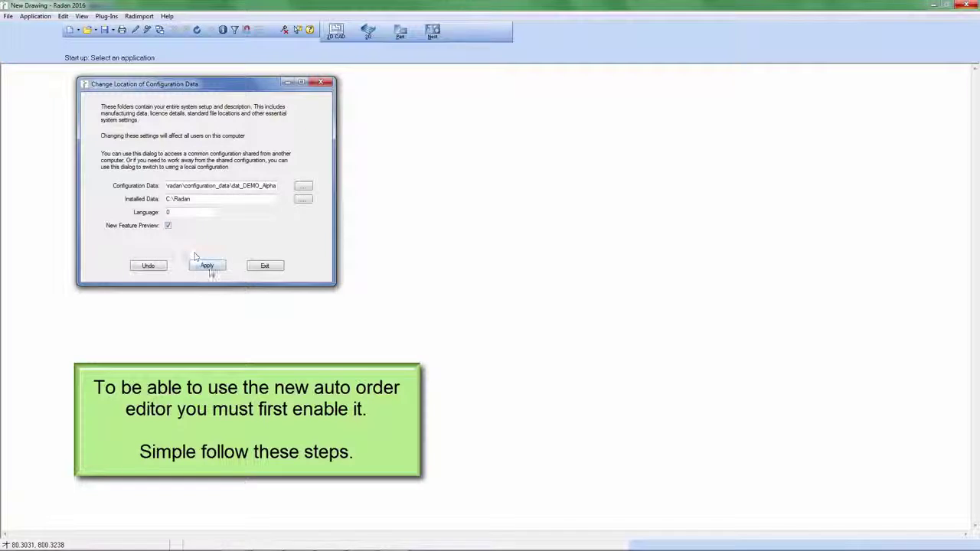
Apply and confirm the configuration change with New Feature Preview enabled, and exit the configuration data dialog
{"action": "left_click", "coordinate": [208, 268]}
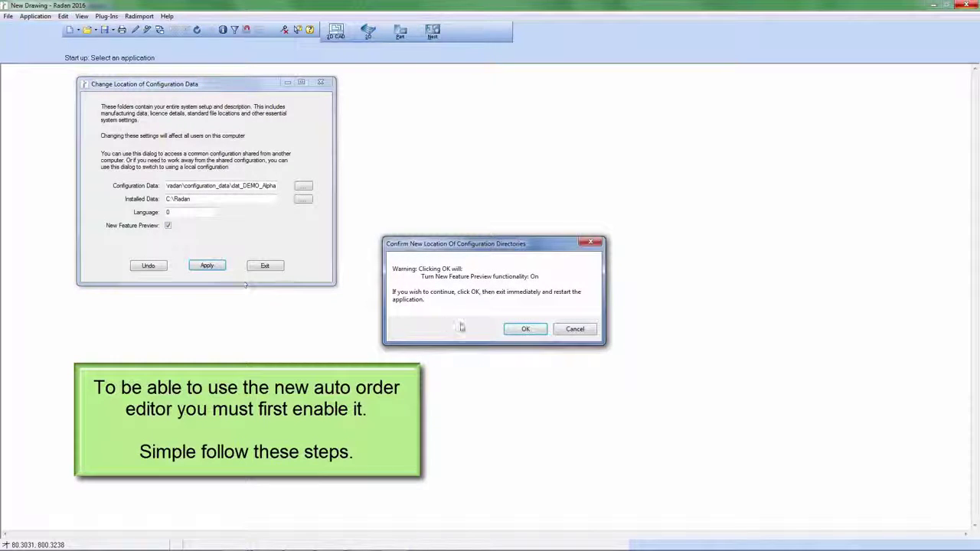
{"action": "left_click", "coordinate": [527, 329]}
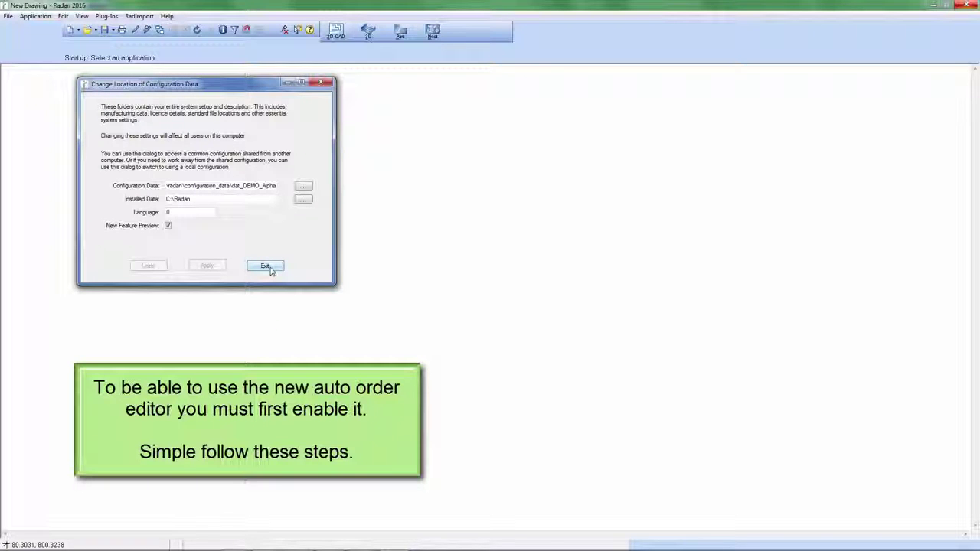
{"action": "left_click", "coordinate": [265, 266]}
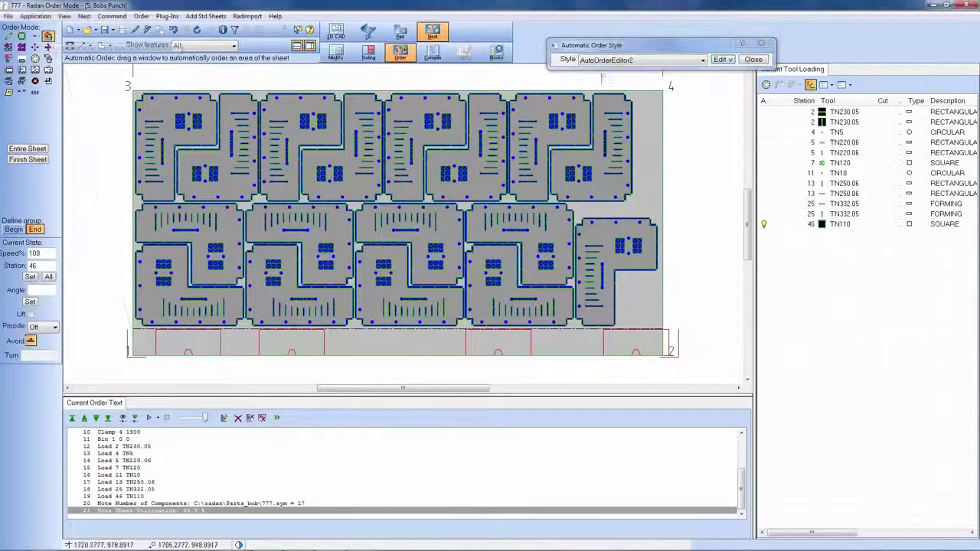
Choose AutoOrderEditor3 as the automatic order style and view its contents in the text editor
{"action": "left_click", "coordinate": [703, 60]}
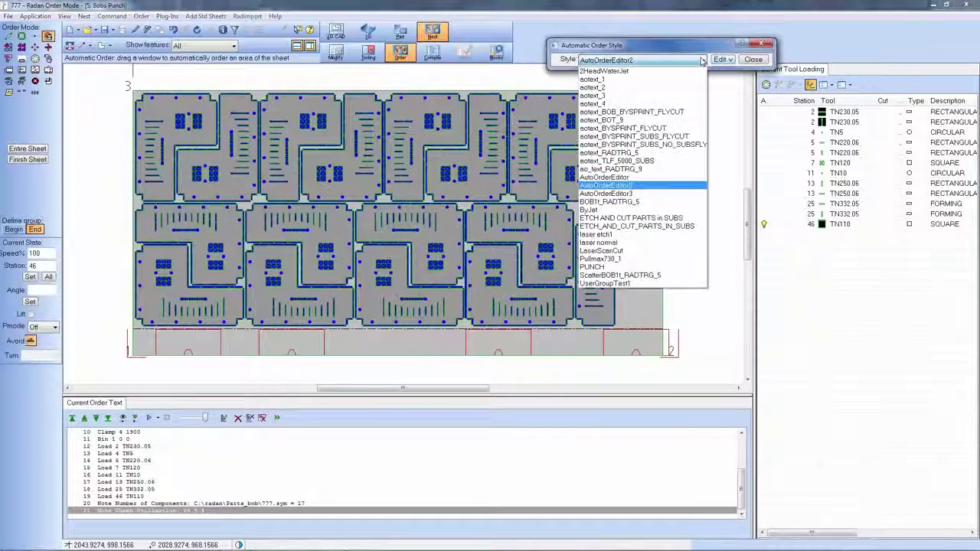
{"action": "left_click", "coordinate": [646, 196]}
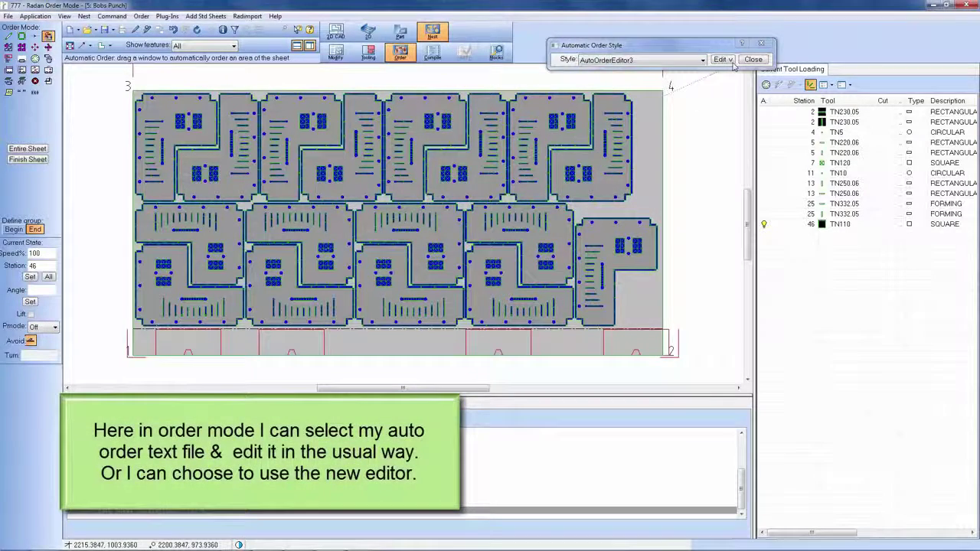
{"action": "left_click", "coordinate": [728, 60]}
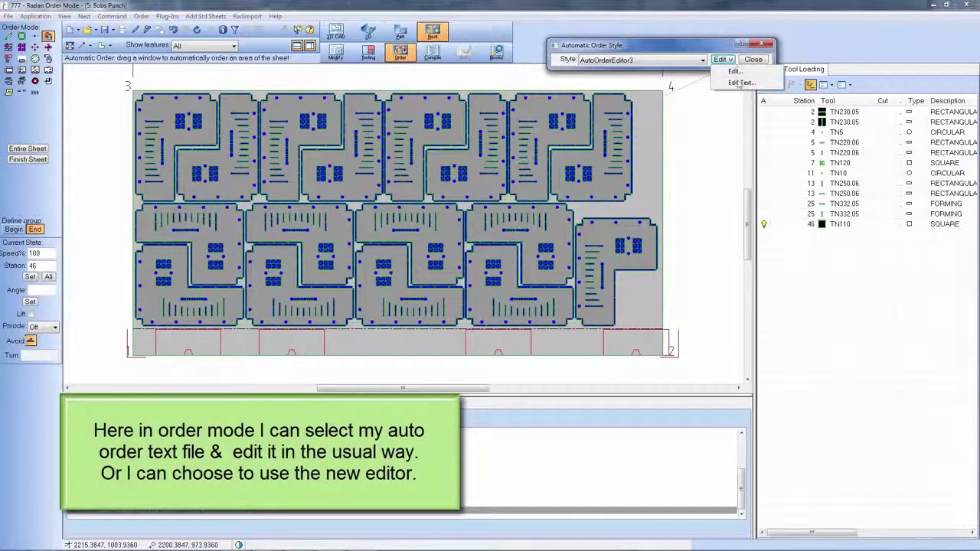
{"action": "left_click", "coordinate": [739, 84]}
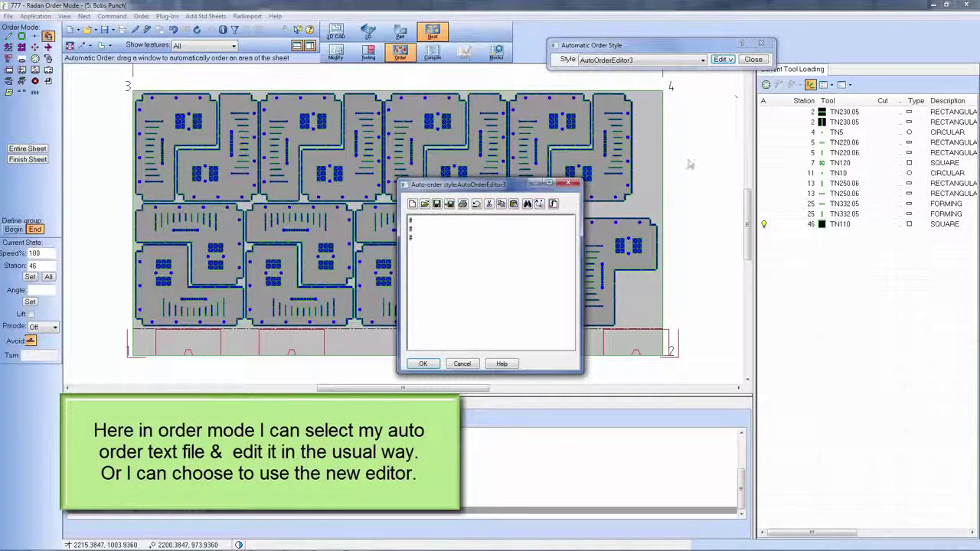
{"action": "left_click", "coordinate": [572, 184]}
Open AutoOrderEditor3 in the Automatic Order Editor and add a Punch action for the Circular tool type
{"action": "left_click", "coordinate": [723, 60]}
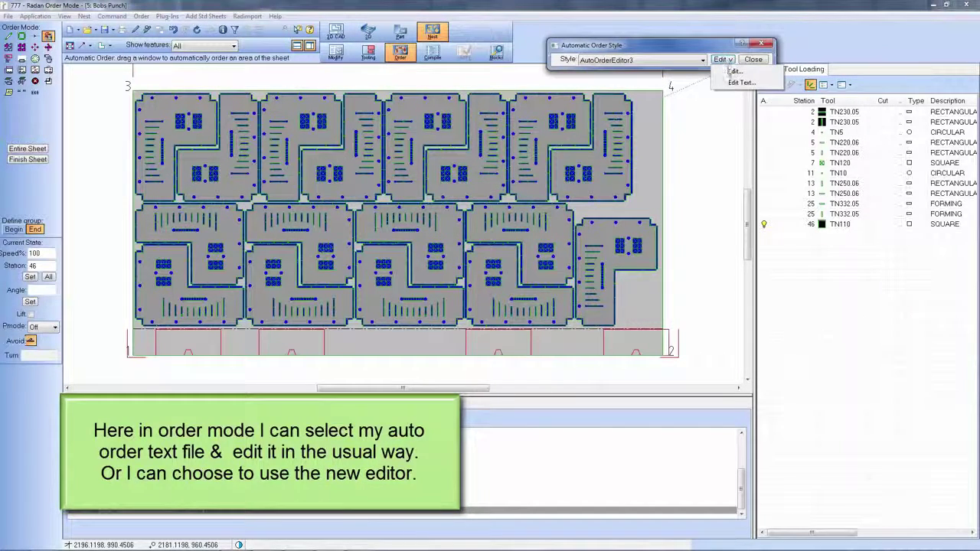
{"action": "left_click", "coordinate": [731, 71]}
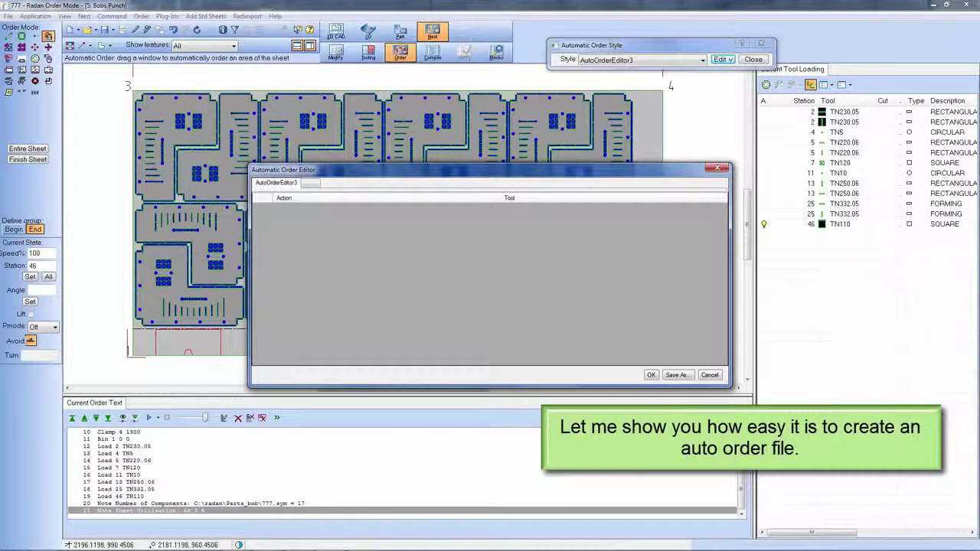
{"action": "right_click", "coordinate": [272, 223]}
{"action": "mouse_move", "coordinate": [316, 225]}
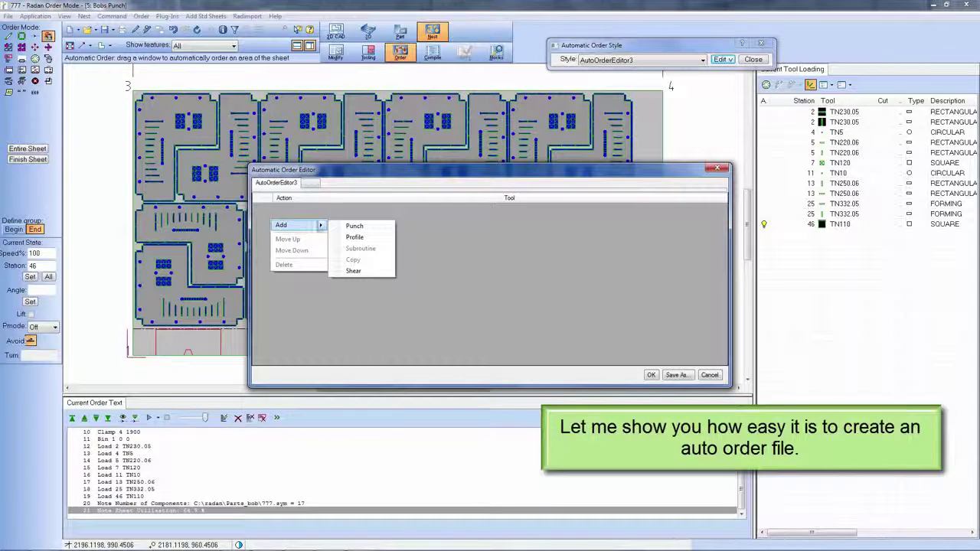
{"action": "left_click", "coordinate": [355, 227]}
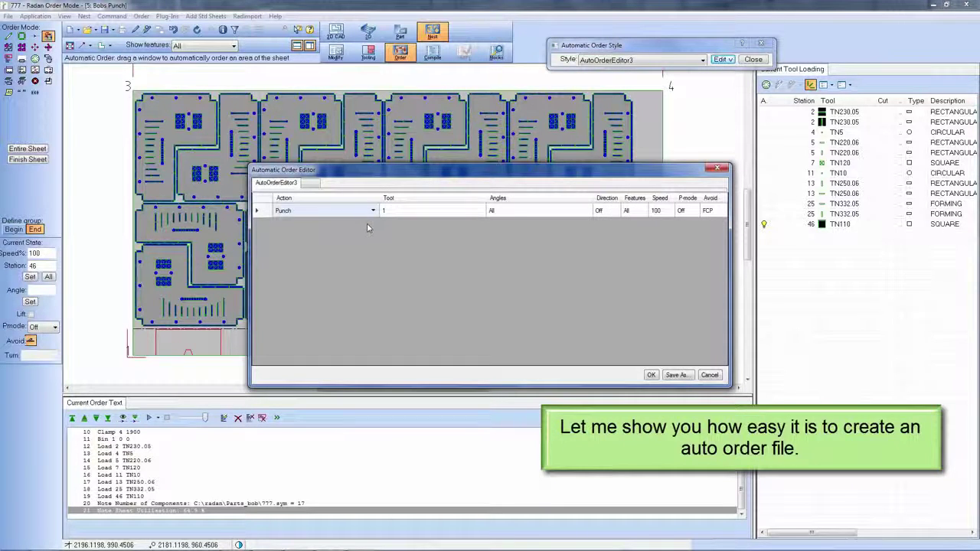
{"action": "left_click", "coordinate": [479, 211]}
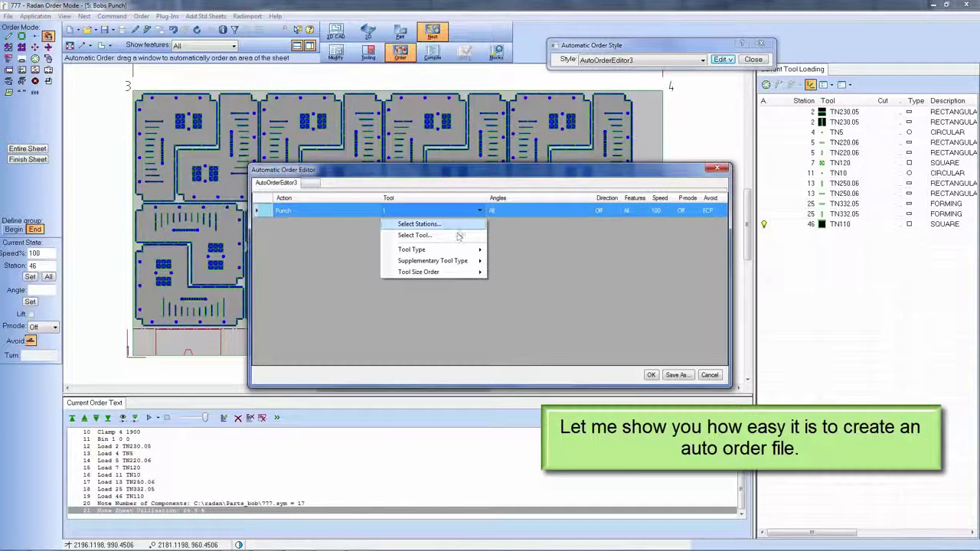
{"action": "mouse_move", "coordinate": [470, 251]}
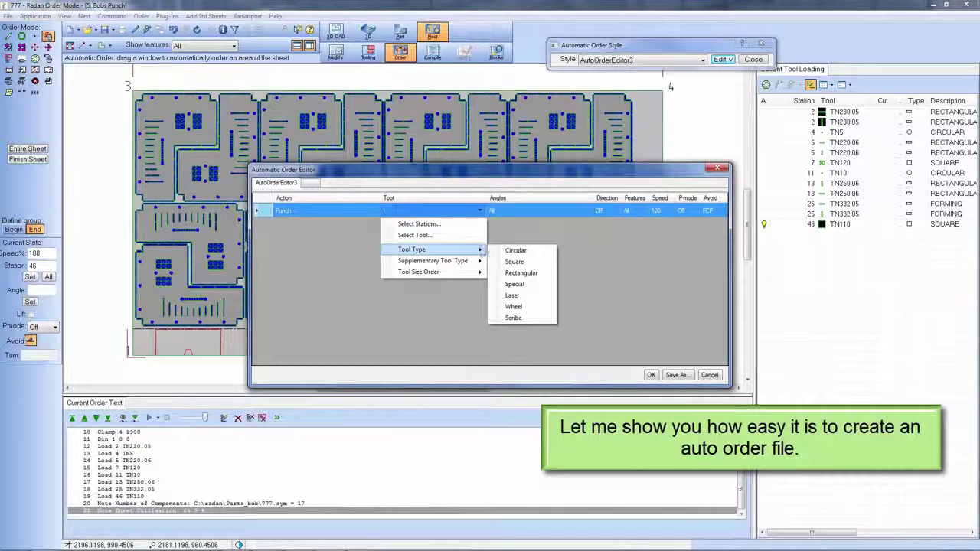
{"action": "left_click", "coordinate": [527, 250]}
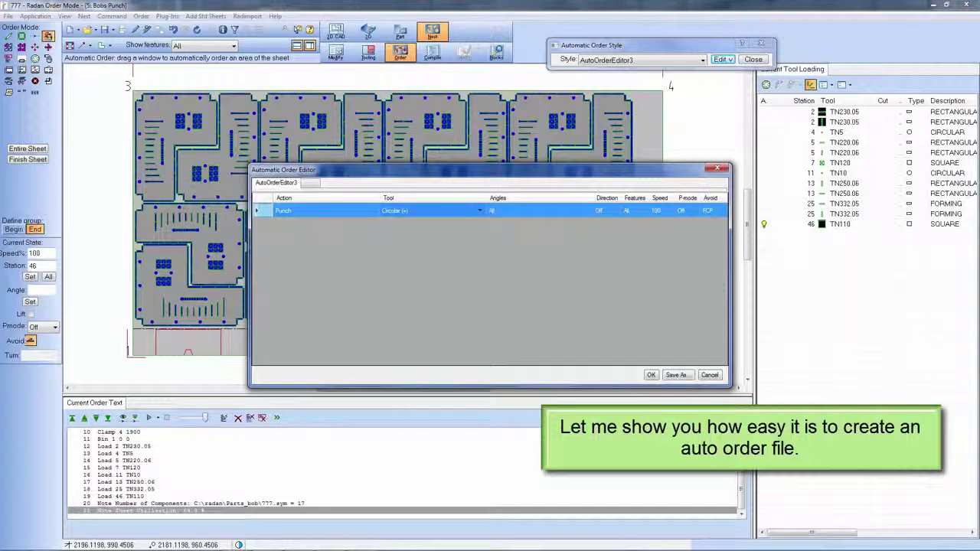
Control the circular punch action's cutting direction from start corner 3, expanding the window rightward, with the cutting direction specified within windows
{"action": "left_click", "coordinate": [613, 211]}
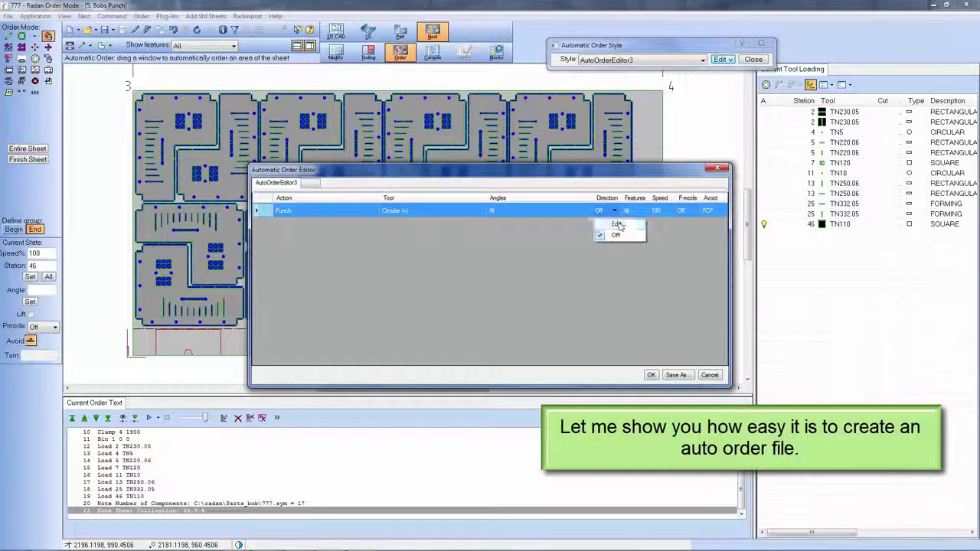
{"action": "left_click", "coordinate": [618, 224]}
{"action": "left_click", "coordinate": [517, 180]}
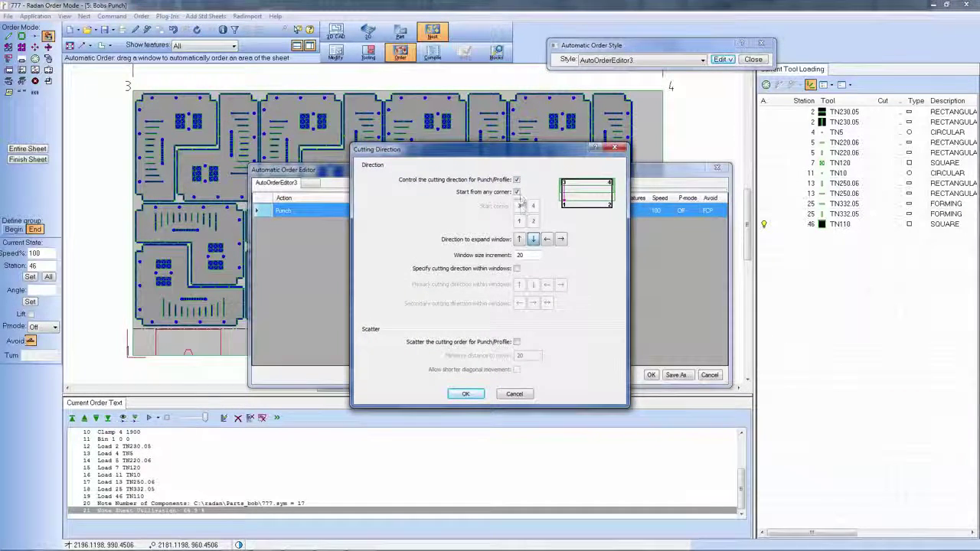
{"action": "left_click", "coordinate": [517, 192]}
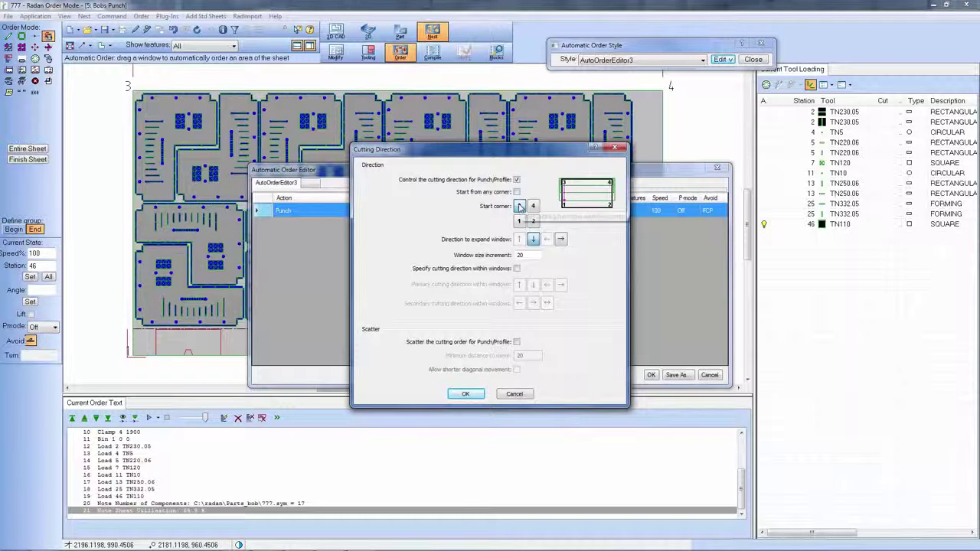
{"action": "left_click", "coordinate": [561, 240]}
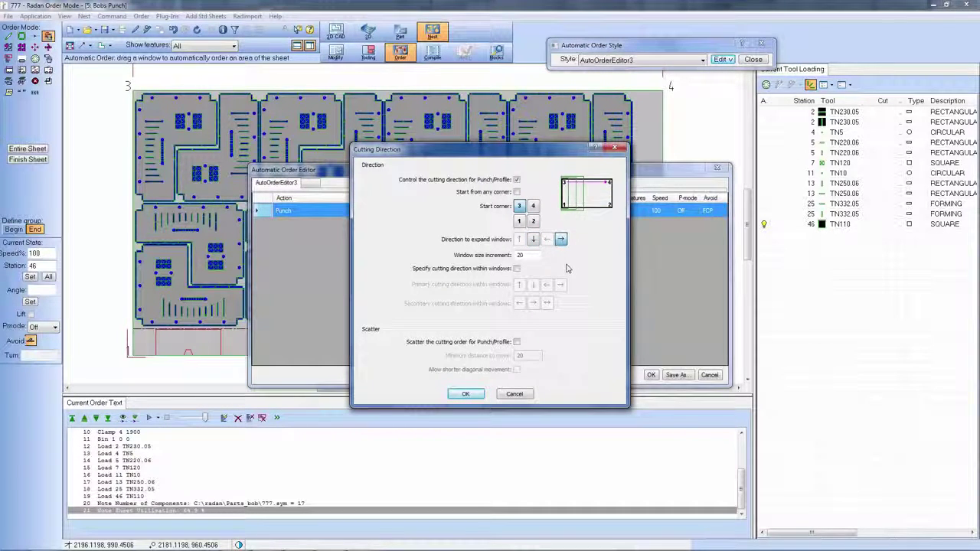
{"action": "left_click", "coordinate": [520, 269]}
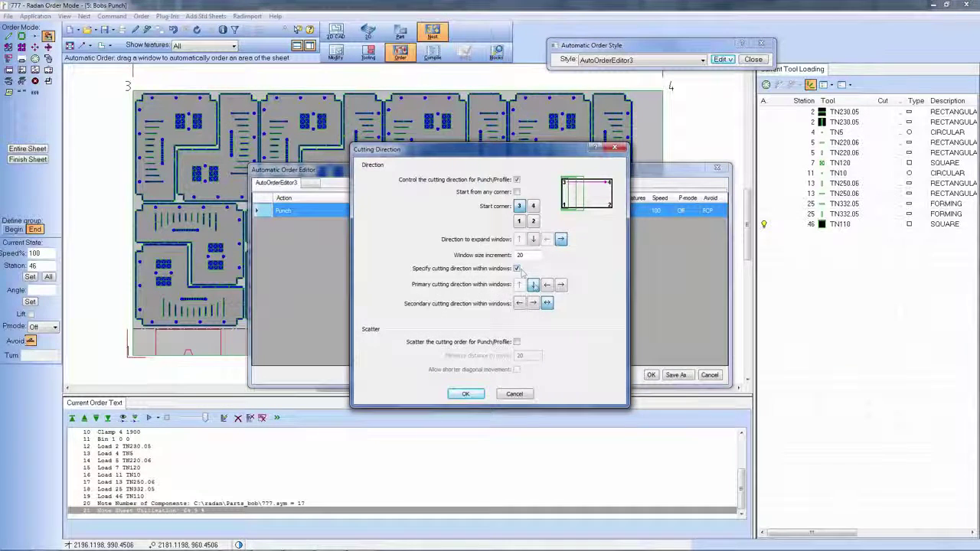
{"action": "left_click", "coordinate": [472, 393]}
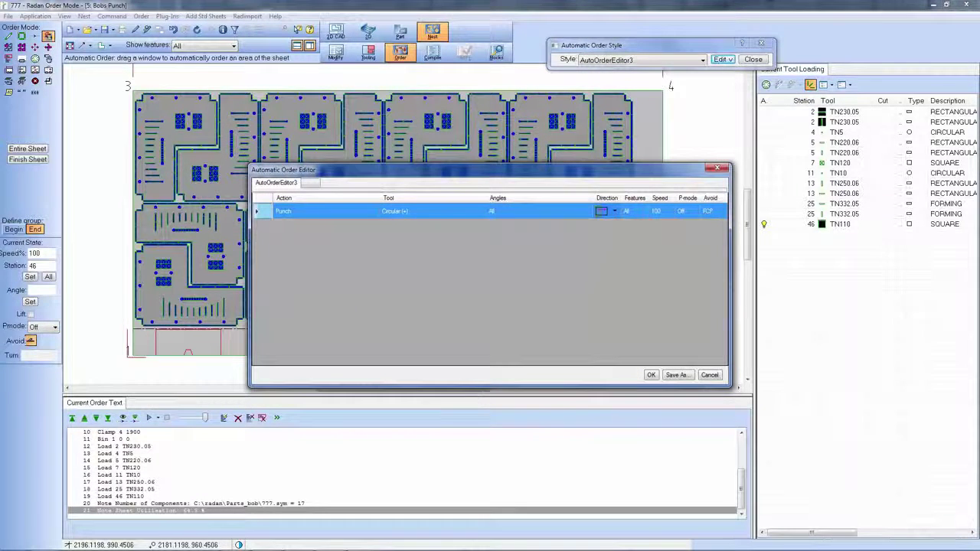
Add a second Punch action and assign it the Square tool type
{"action": "right_click", "coordinate": [313, 249]}
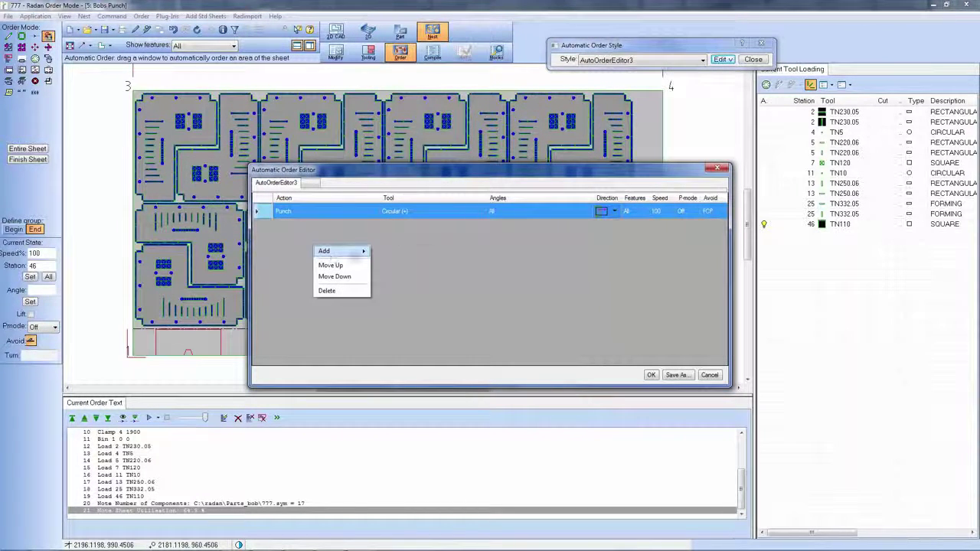
{"action": "mouse_move", "coordinate": [360, 252]}
{"action": "left_click", "coordinate": [397, 253]}
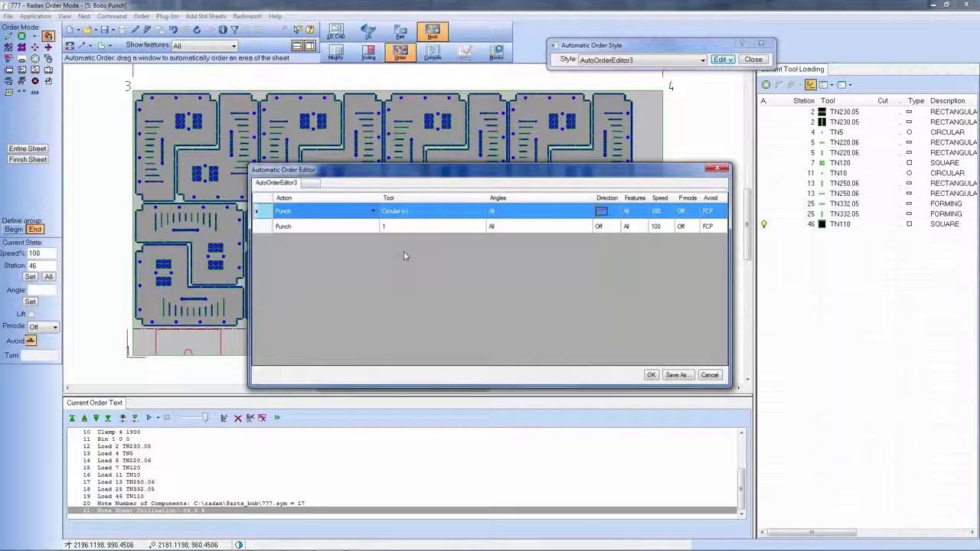
{"action": "left_click", "coordinate": [444, 226]}
{"action": "left_click", "coordinate": [455, 227]}
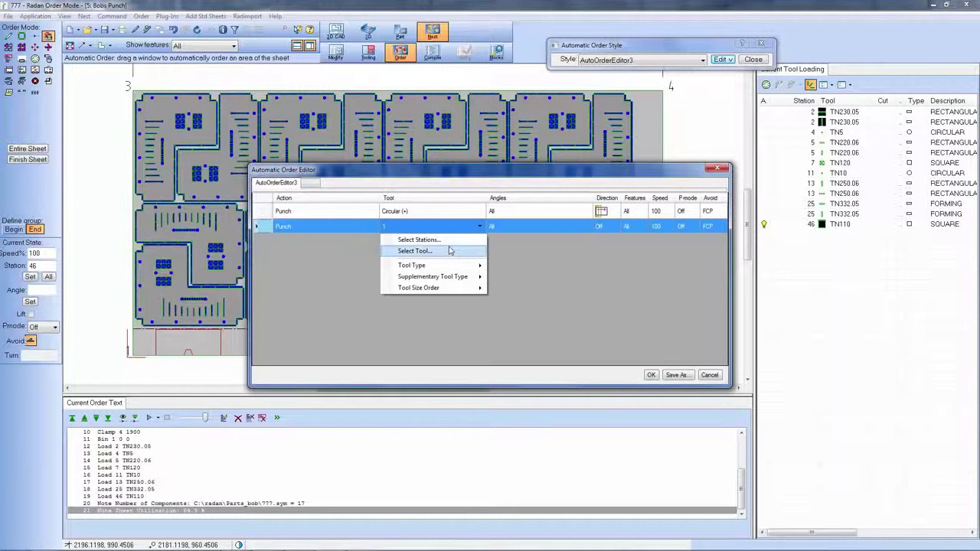
{"action": "mouse_move", "coordinate": [459, 265]}
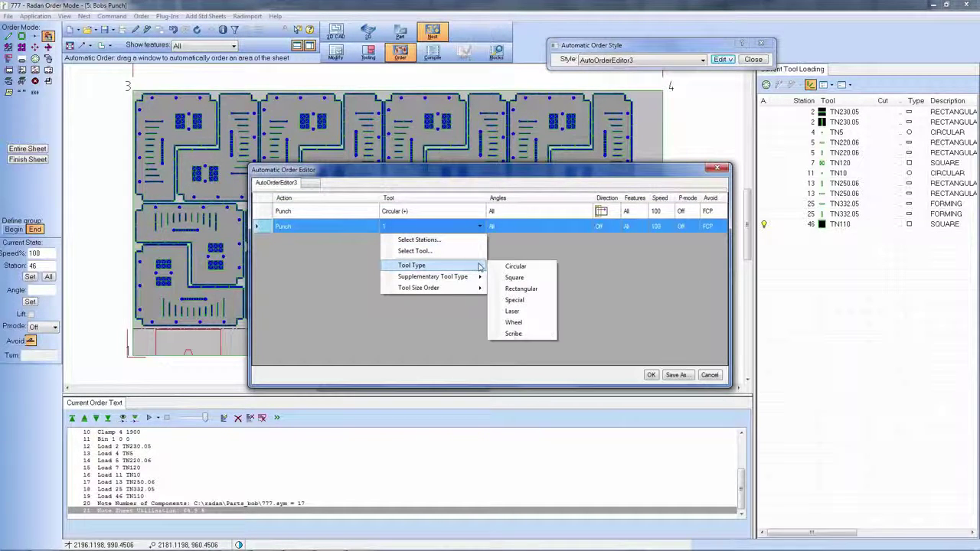
{"action": "left_click", "coordinate": [526, 280]}
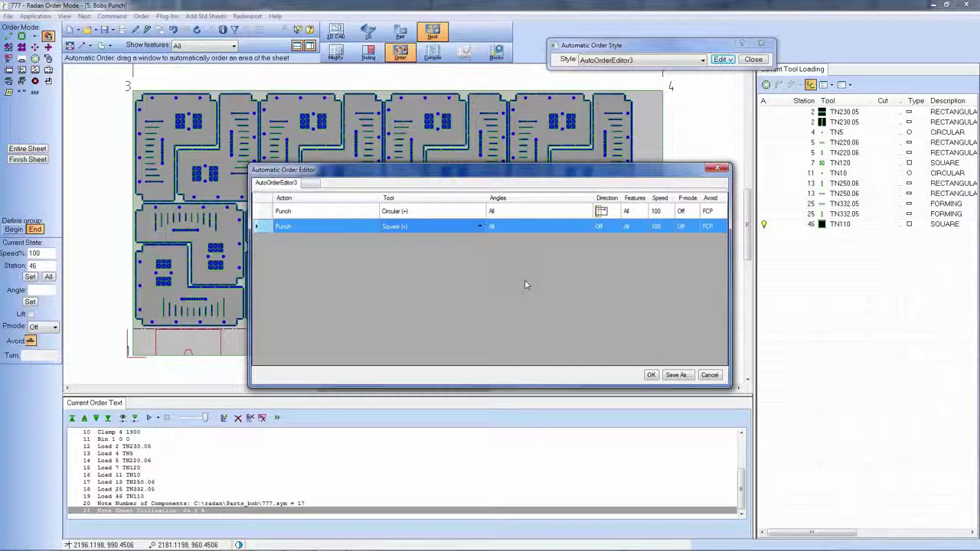
Control the square punch action's cutting direction from start corner 2, expanding the window upward, with leftward primary cutting specified within windows
{"action": "left_click", "coordinate": [612, 226]}
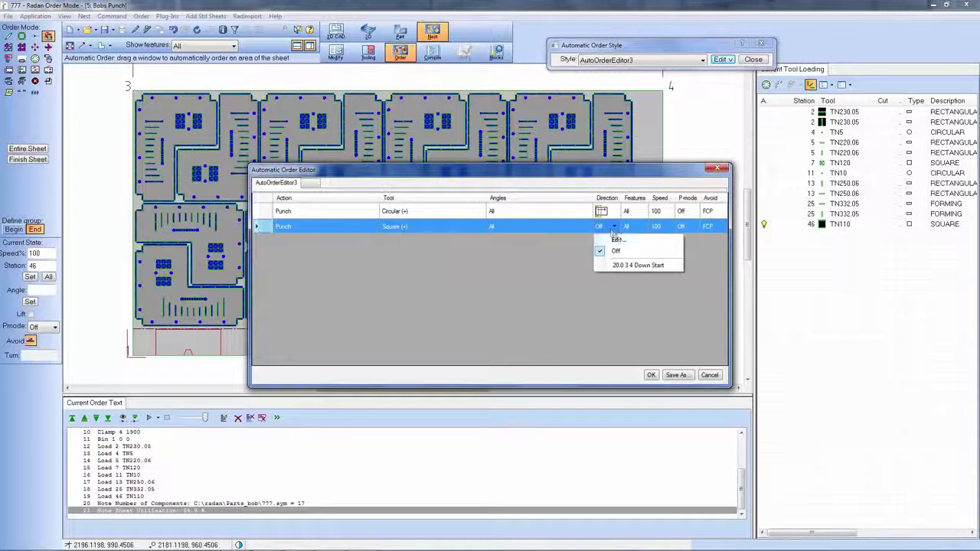
{"action": "left_click", "coordinate": [617, 239]}
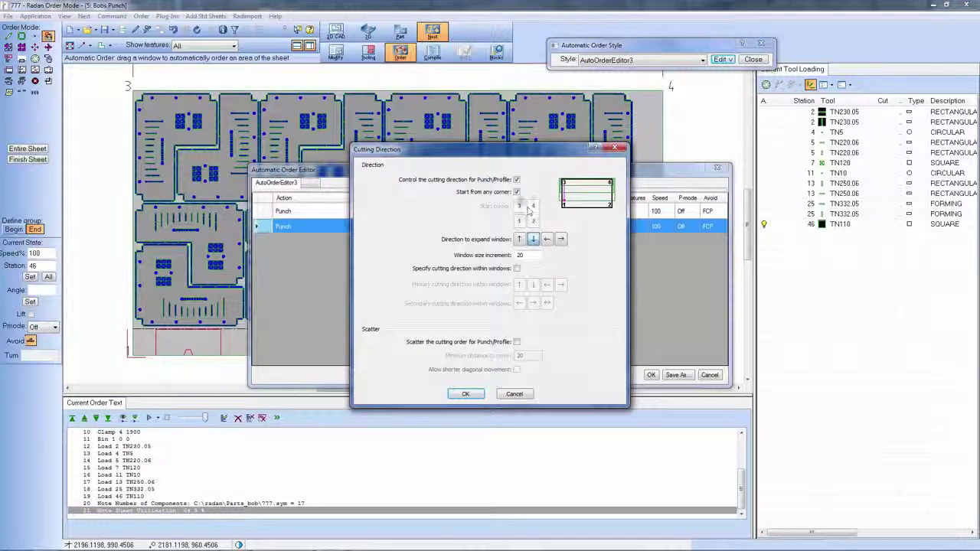
{"action": "left_click", "coordinate": [517, 192]}
{"action": "left_click", "coordinate": [534, 221]}
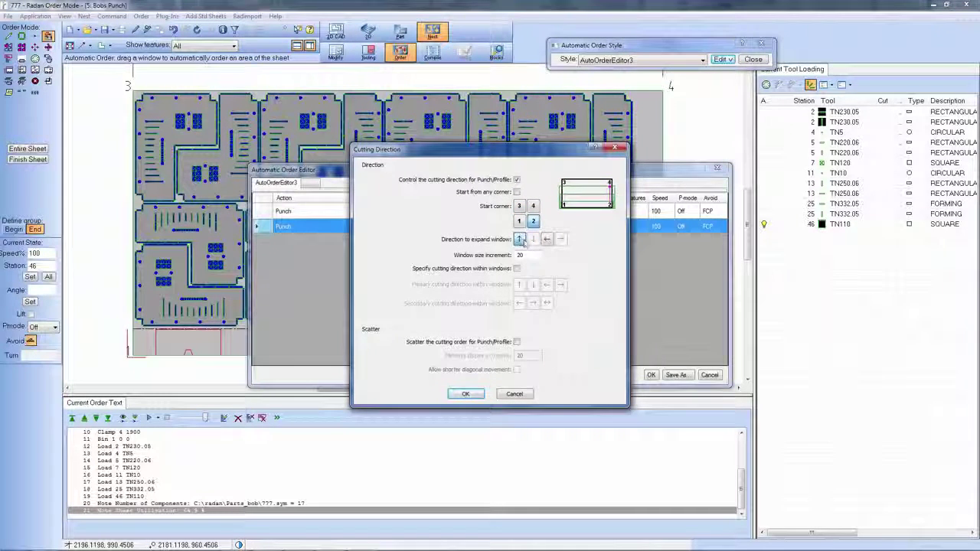
{"action": "left_click", "coordinate": [516, 268]}
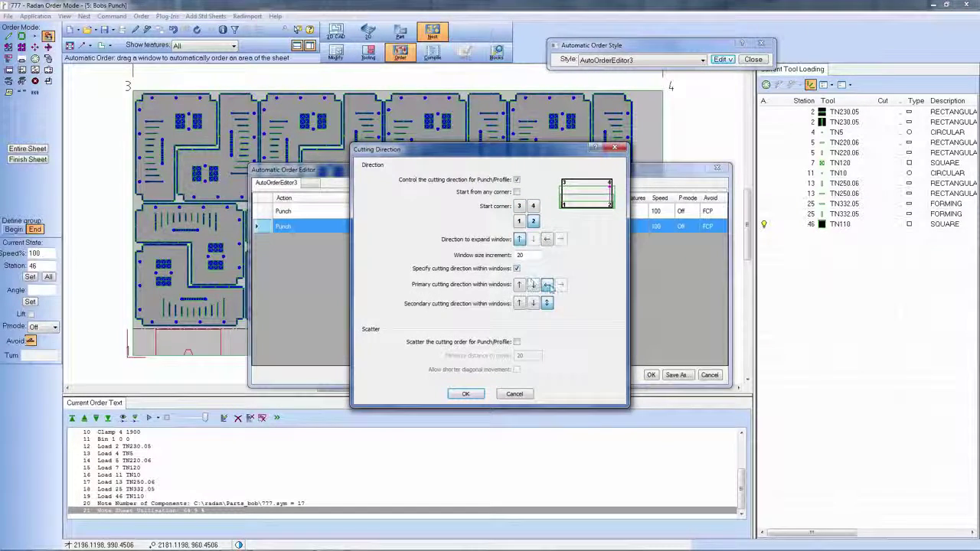
{"action": "left_click", "coordinate": [469, 394]}
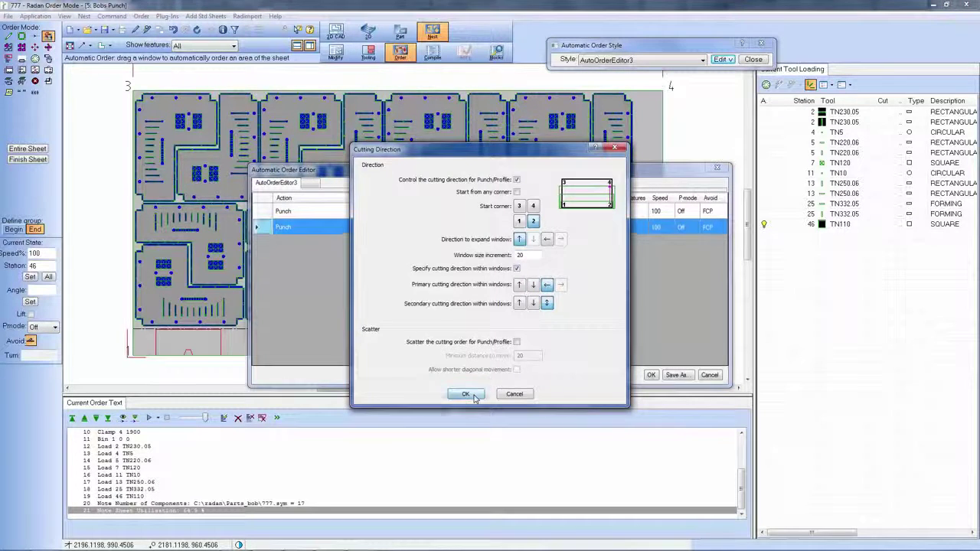
Add a third Punch action and assign it the Special tool type
{"action": "right_click", "coordinate": [375, 261]}
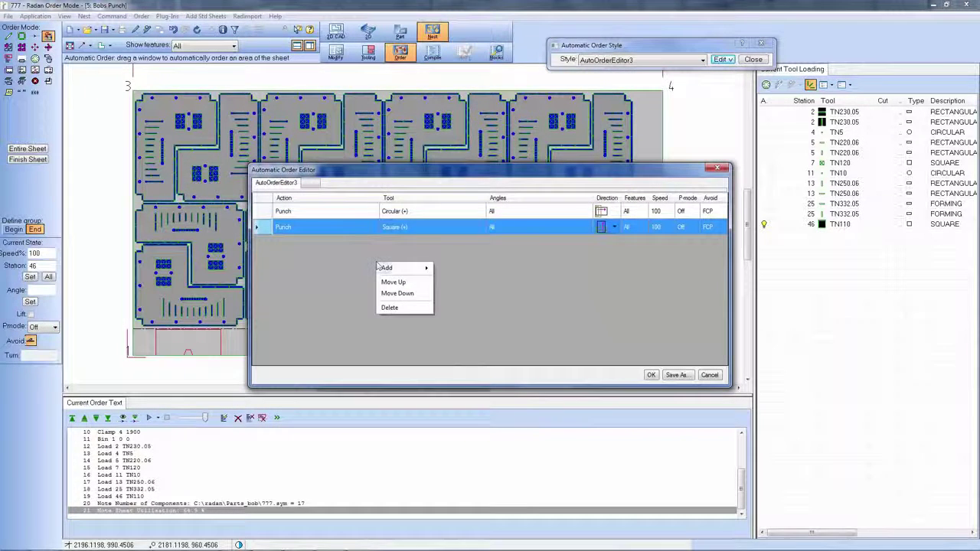
{"action": "mouse_move", "coordinate": [402, 265]}
{"action": "left_click", "coordinate": [462, 273]}
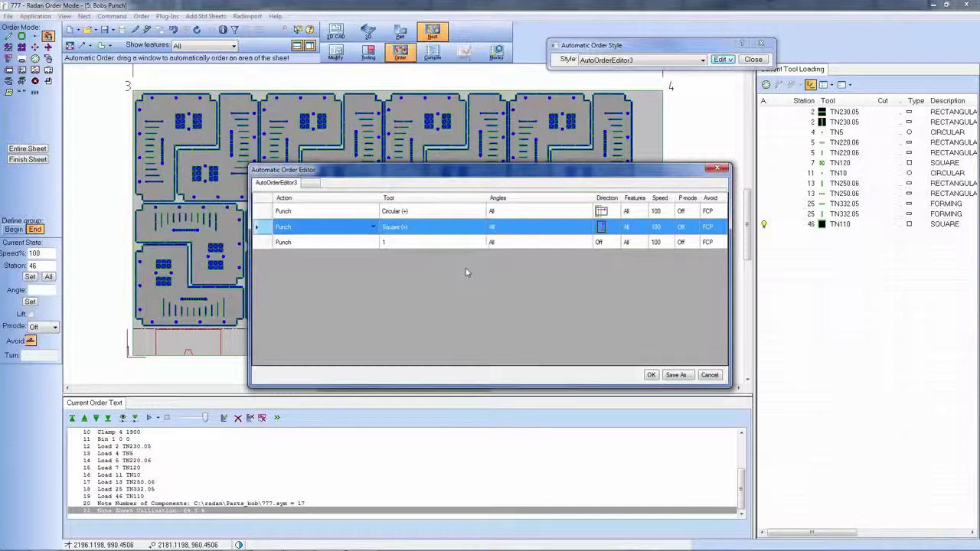
{"action": "left_click", "coordinate": [428, 244]}
{"action": "left_click", "coordinate": [469, 245]}
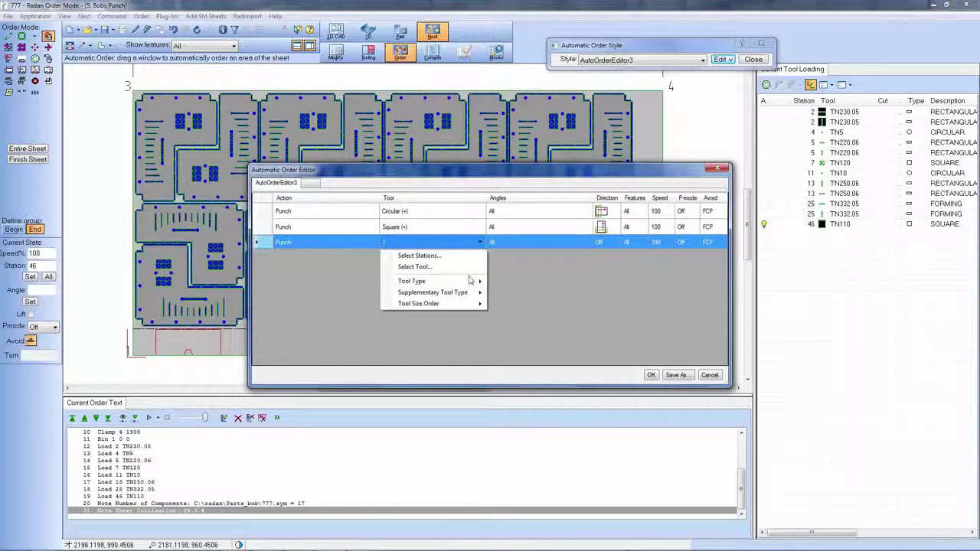
{"action": "mouse_move", "coordinate": [470, 281]}
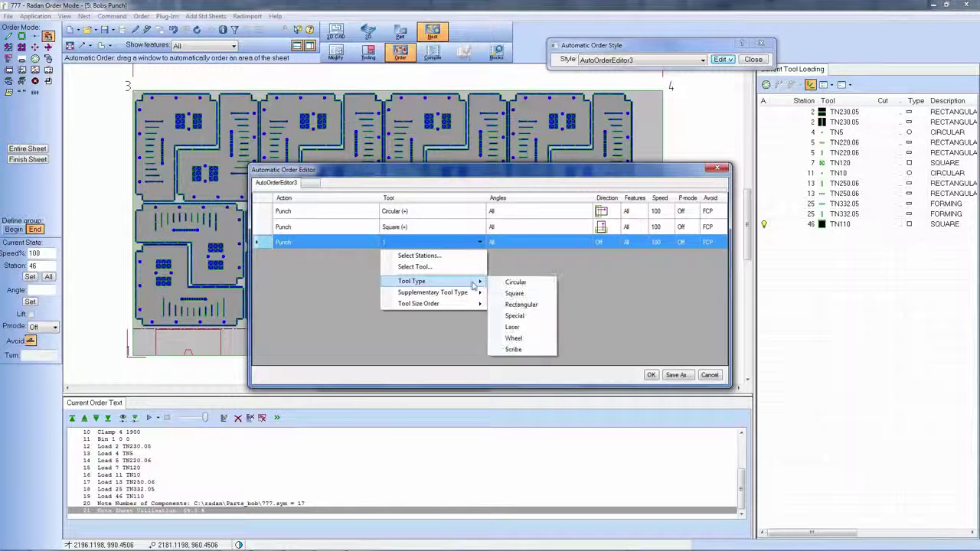
{"action": "left_click", "coordinate": [515, 316]}
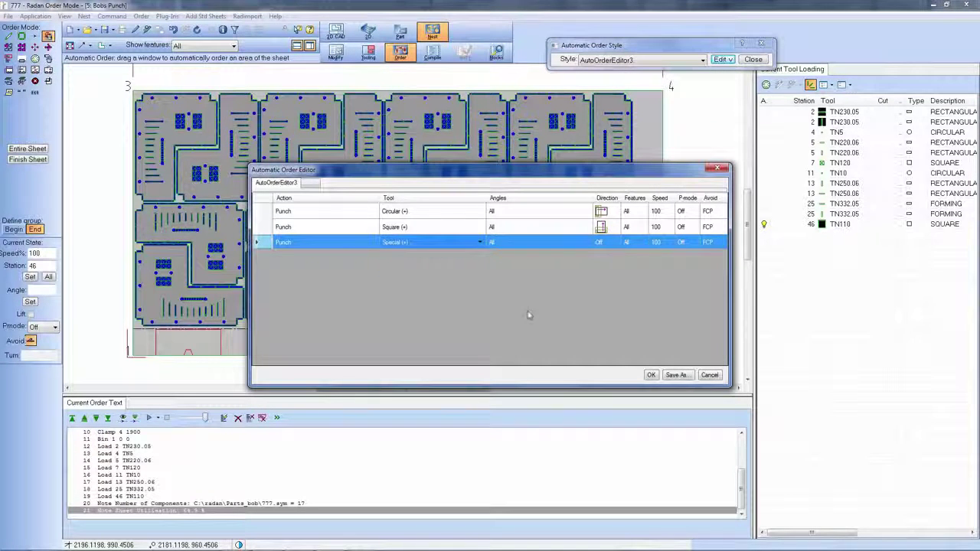
Control the special punch action's cutting direction from start corner 3, expanding the window downward, with rightward primary cutting specified within windows
{"action": "left_click", "coordinate": [603, 243]}
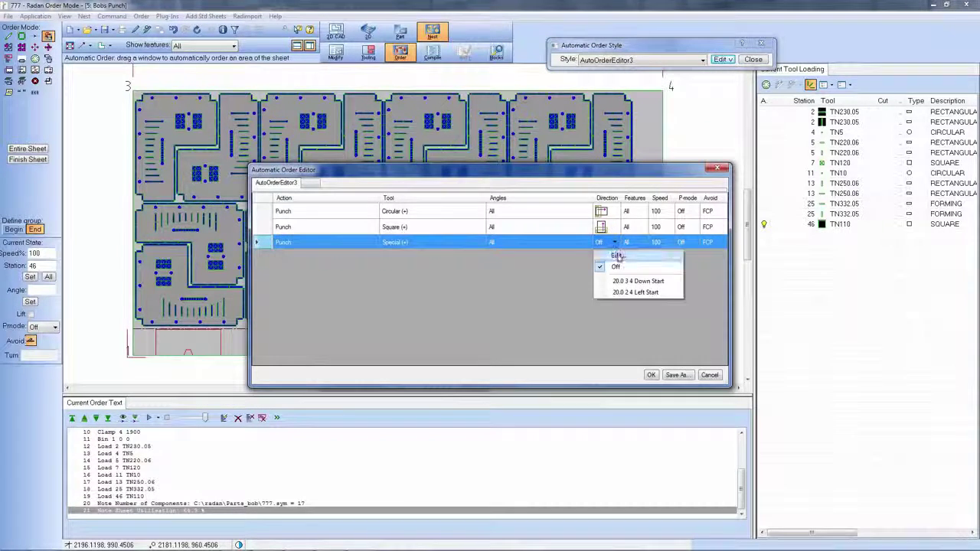
{"action": "left_click", "coordinate": [617, 257]}
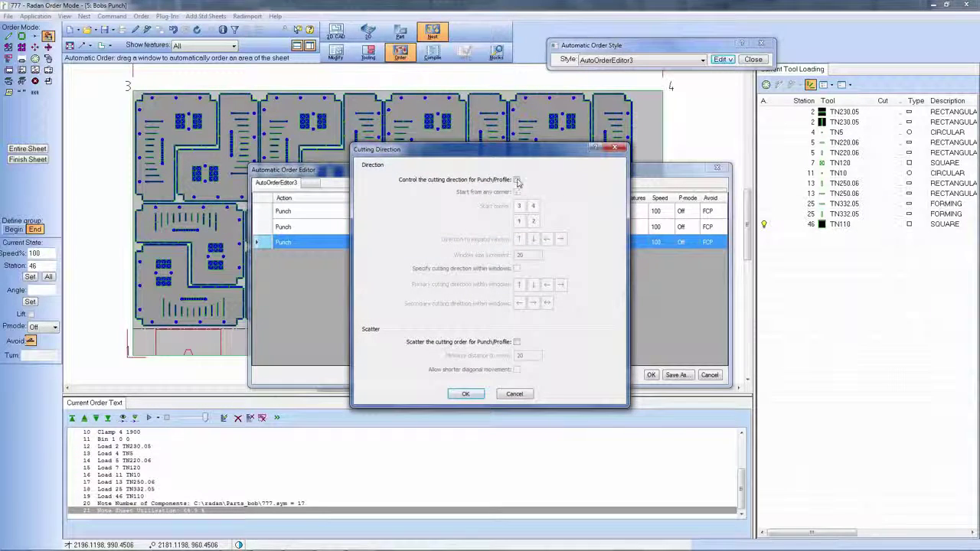
{"action": "left_click", "coordinate": [516, 180]}
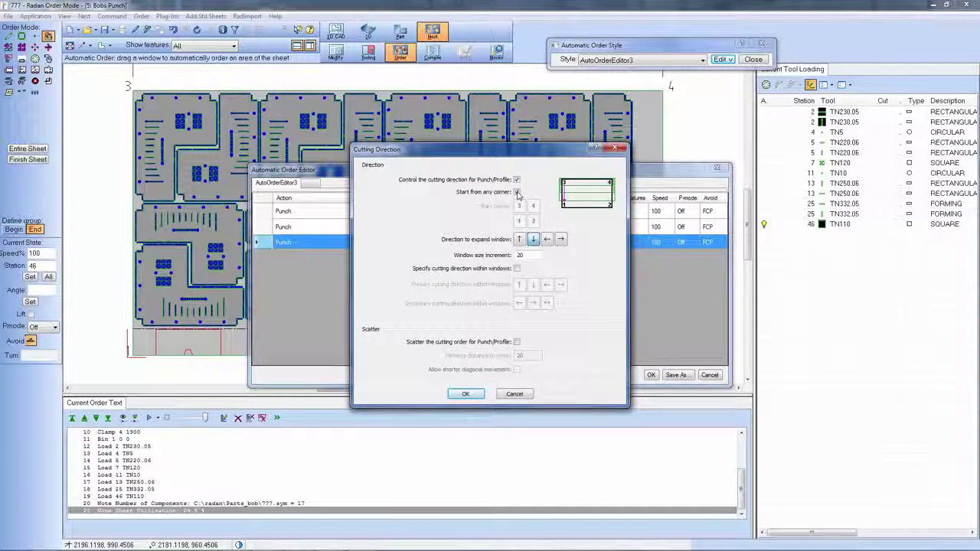
{"action": "left_click", "coordinate": [517, 192]}
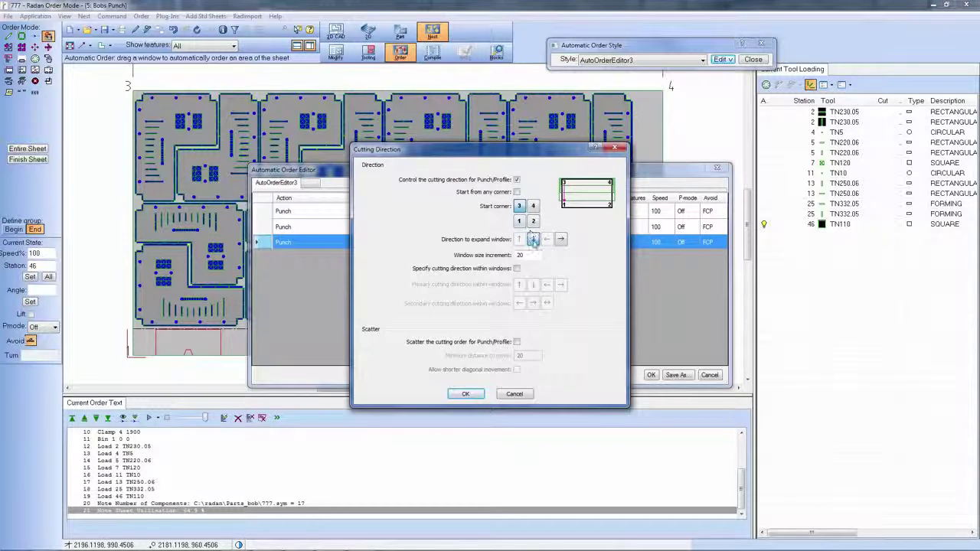
{"action": "left_click", "coordinate": [518, 269]}
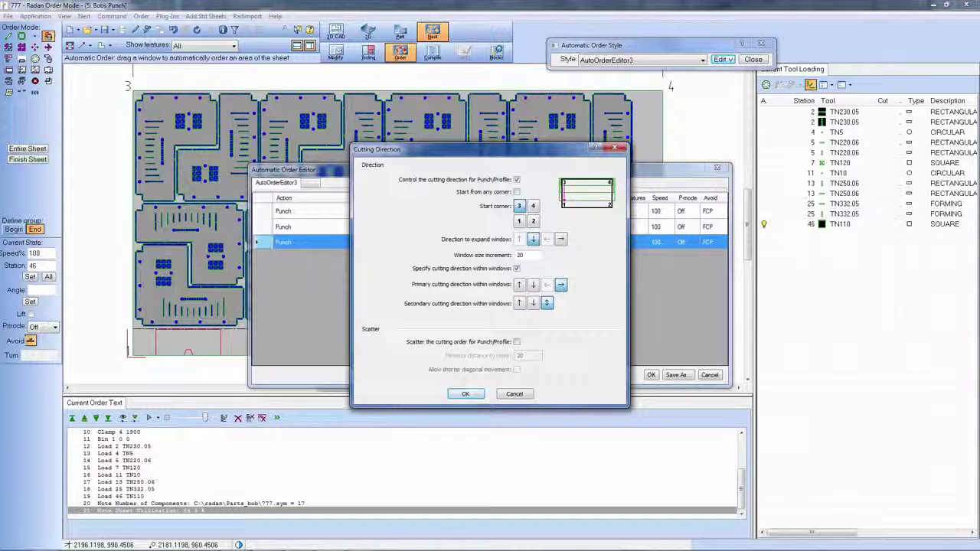
{"action": "left_click", "coordinate": [465, 393]}
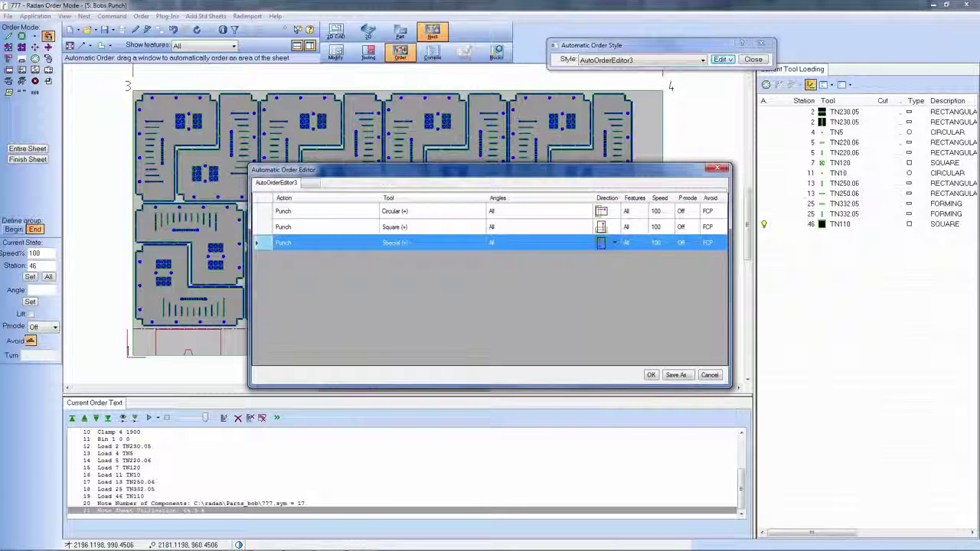
Add a fourth Punch action and assign it the Rectangular tool type
{"action": "right_click", "coordinate": [361, 285]}
{"action": "mouse_move", "coordinate": [406, 290]}
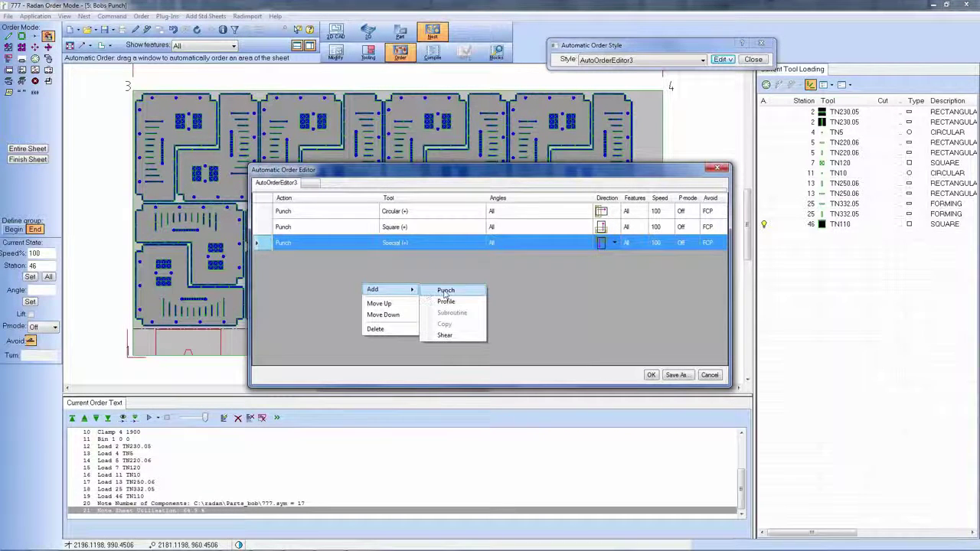
{"action": "left_click", "coordinate": [445, 291]}
{"action": "left_click", "coordinate": [476, 259]}
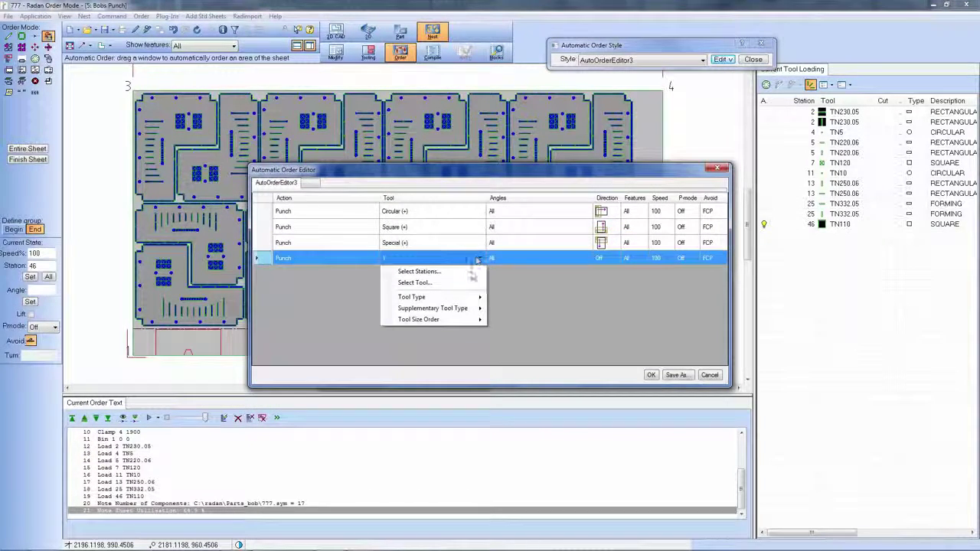
{"action": "mouse_move", "coordinate": [482, 296]}
{"action": "left_click", "coordinate": [522, 322]}
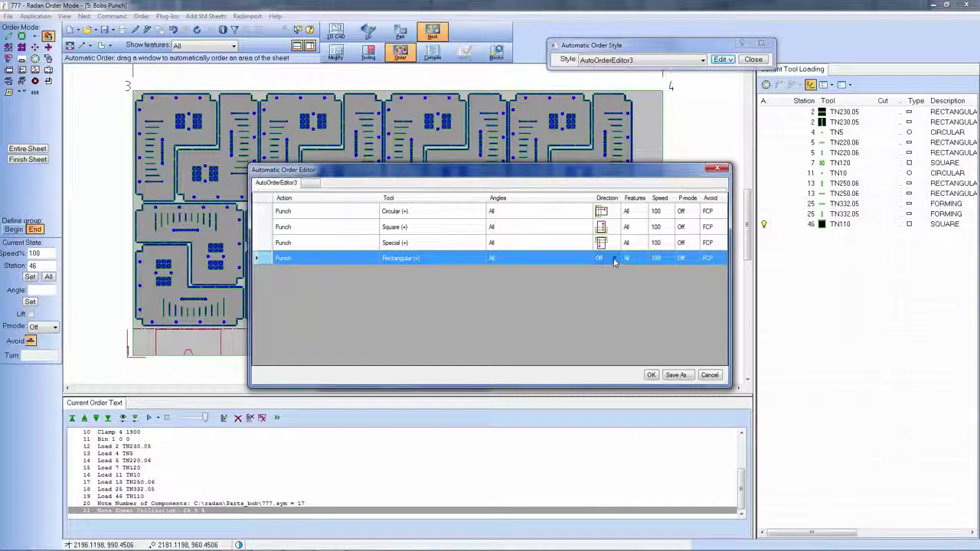
Control the rectangular punch action's cutting direction from start corner 3, expanding the window downward, with rightward primary cutting specified within windows
{"action": "left_click", "coordinate": [614, 260]}
{"action": "left_click", "coordinate": [617, 272]}
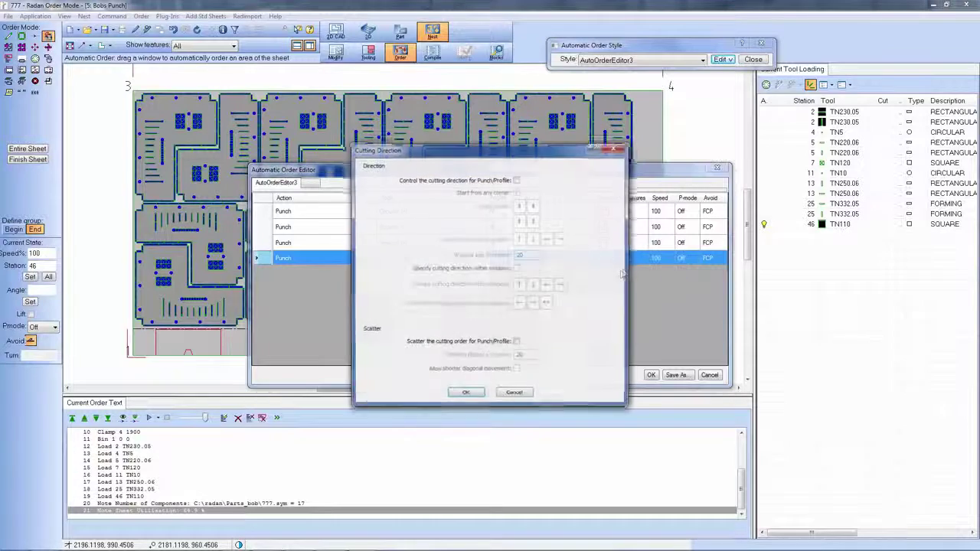
{"action": "left_click", "coordinate": [517, 180]}
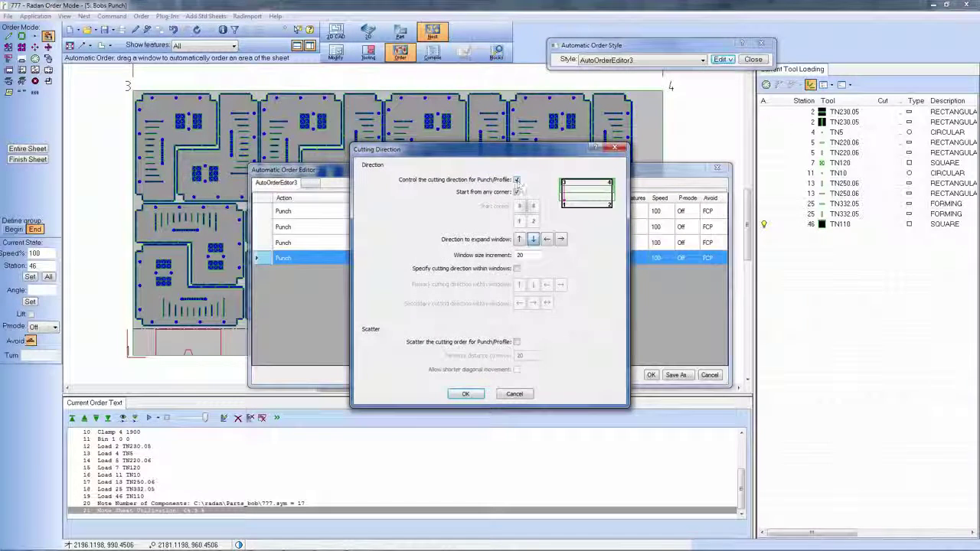
{"action": "left_click", "coordinate": [517, 192]}
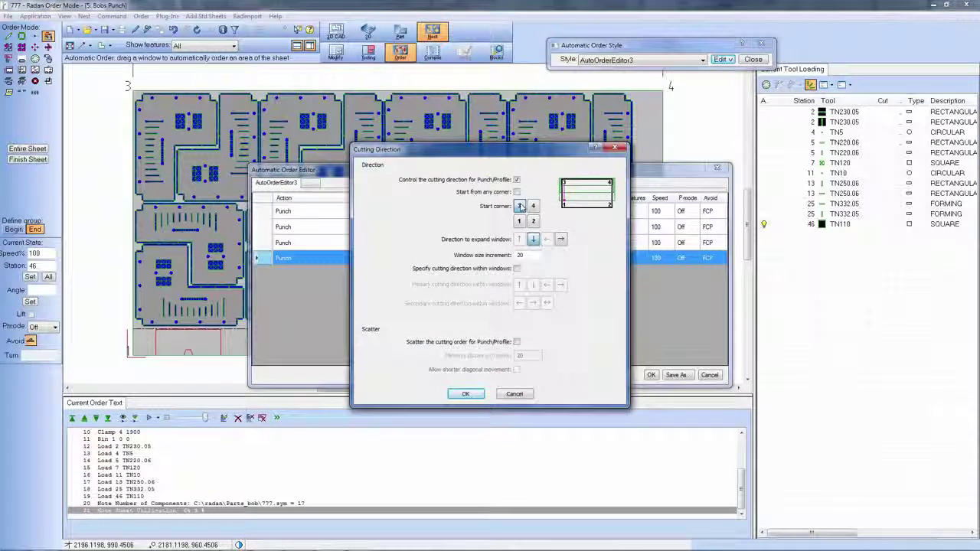
{"action": "left_click", "coordinate": [517, 269]}
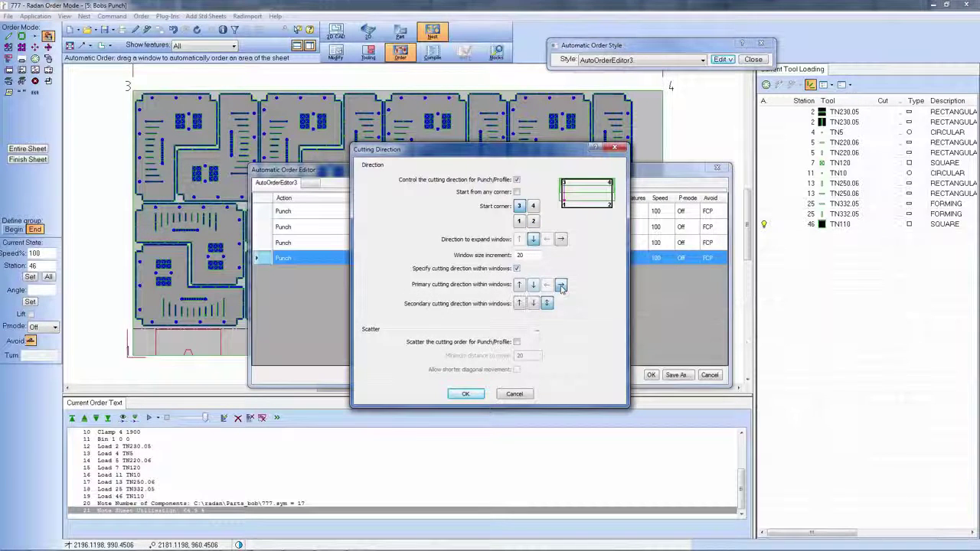
{"action": "left_click", "coordinate": [467, 394]}
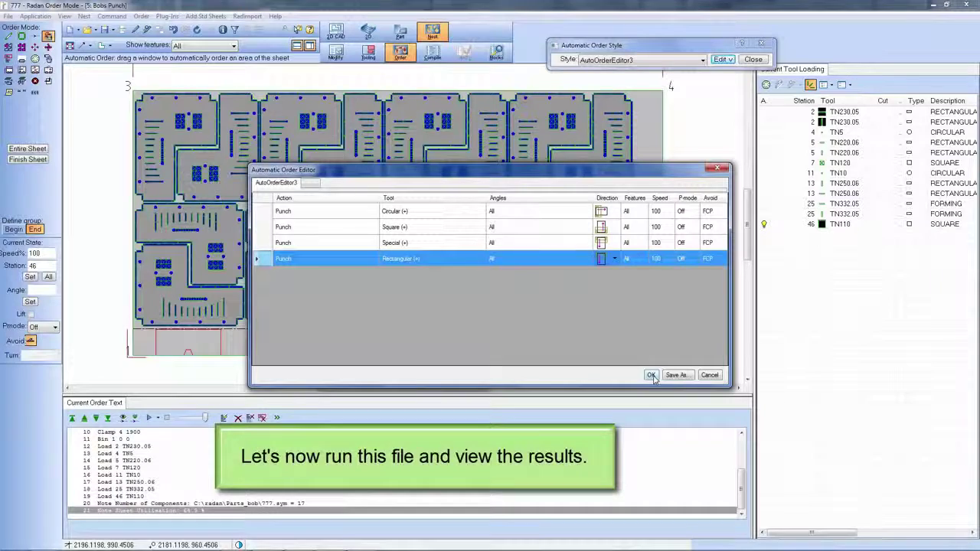
Order the entire sheet with the saved AutoOrderEditor3 style and play the simulation from the start of the order text
{"action": "left_click", "coordinate": [651, 375]}
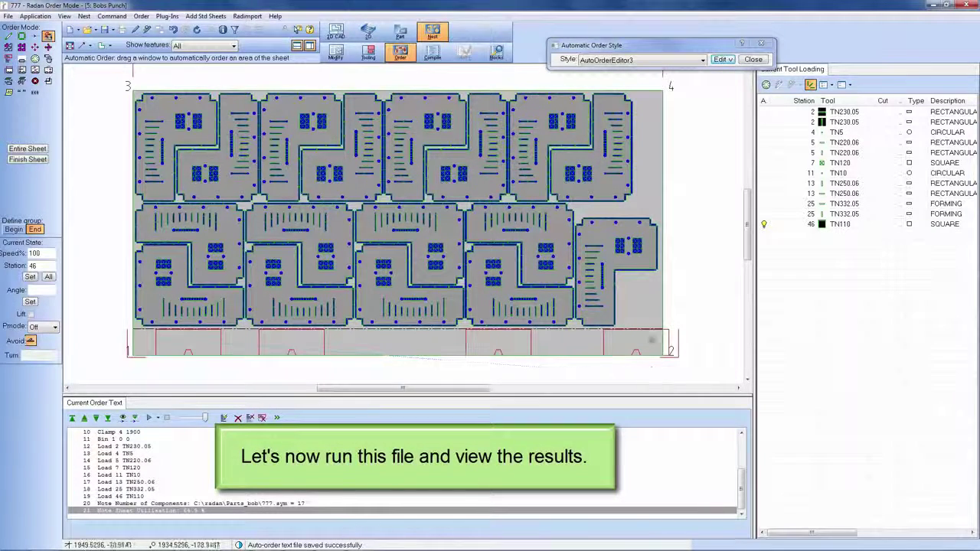
{"action": "left_click", "coordinate": [44, 149]}
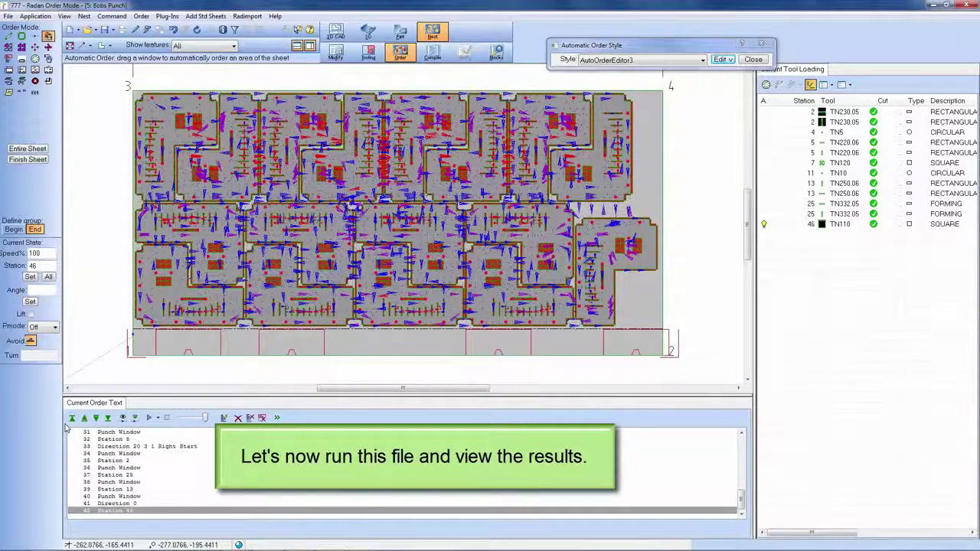
{"action": "left_click", "coordinate": [72, 417]}
{"action": "left_click", "coordinate": [150, 418]}
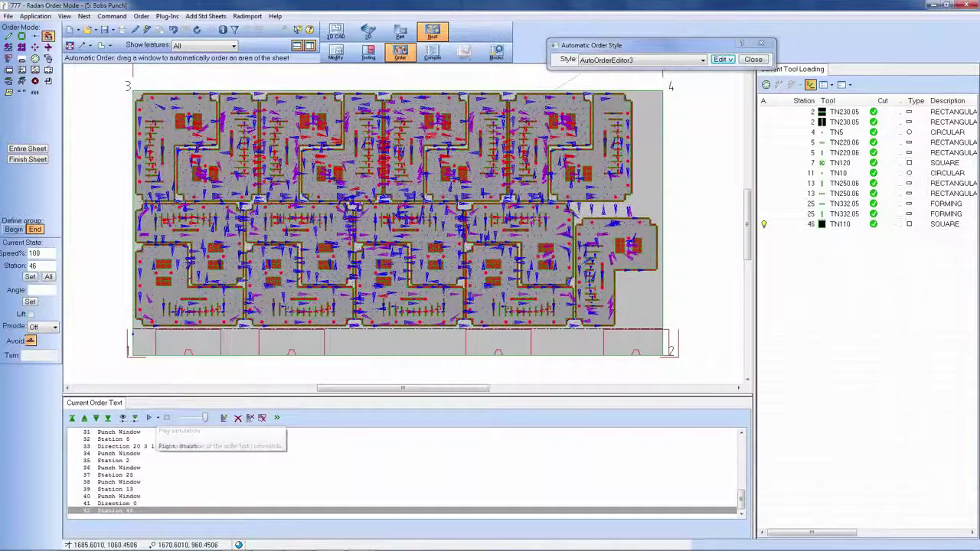
View the AutoOrderEditor3 style's commands in the text editor, enlarging its window to show more lines
{"action": "left_click", "coordinate": [730, 60]}
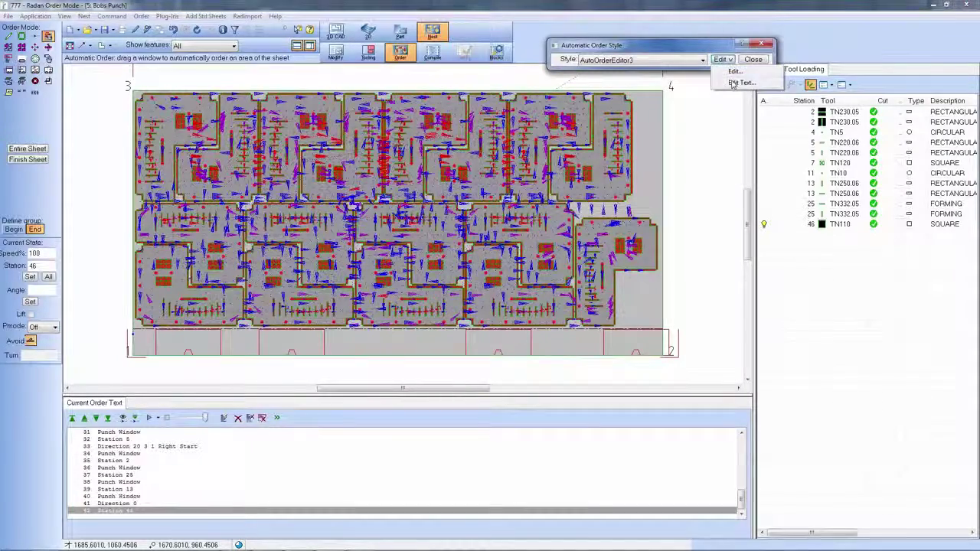
{"action": "left_click", "coordinate": [735, 83]}
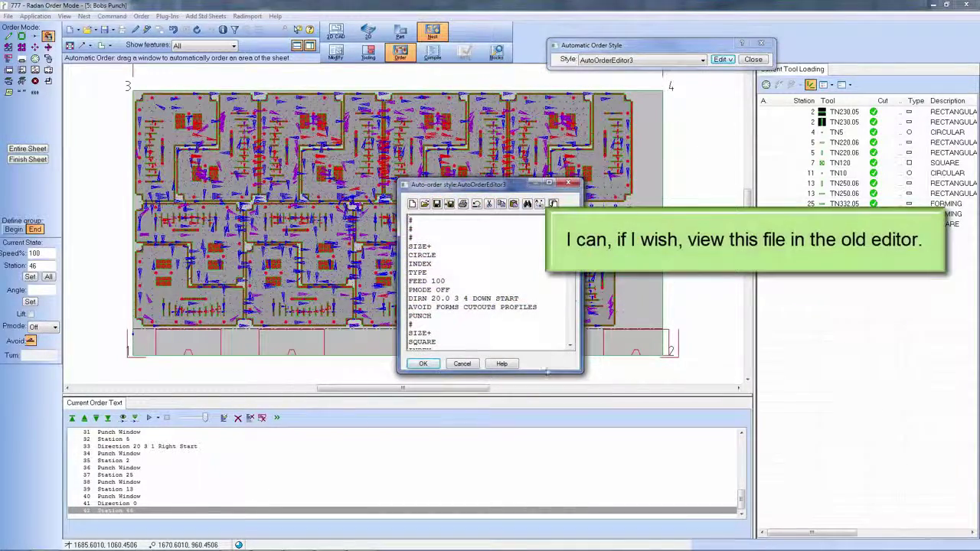
{"action": "left_click_drag", "start_coordinate": [547, 373], "coordinate": [547, 544]}
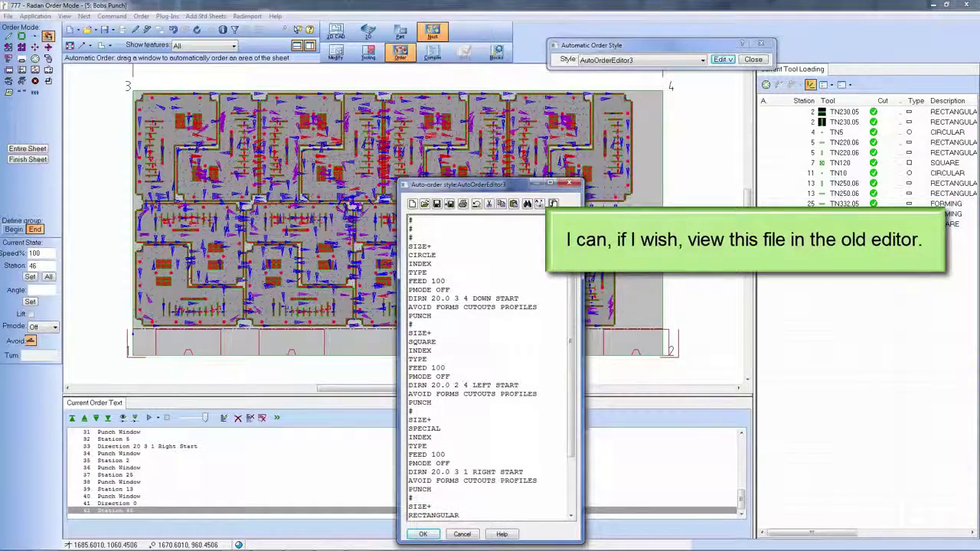
Read through all the commands of the AutoOrderEditor3 style in the text editor and accept the file
{"action": "left_click_drag", "start_coordinate": [509, 186], "coordinate": [452, 65]}
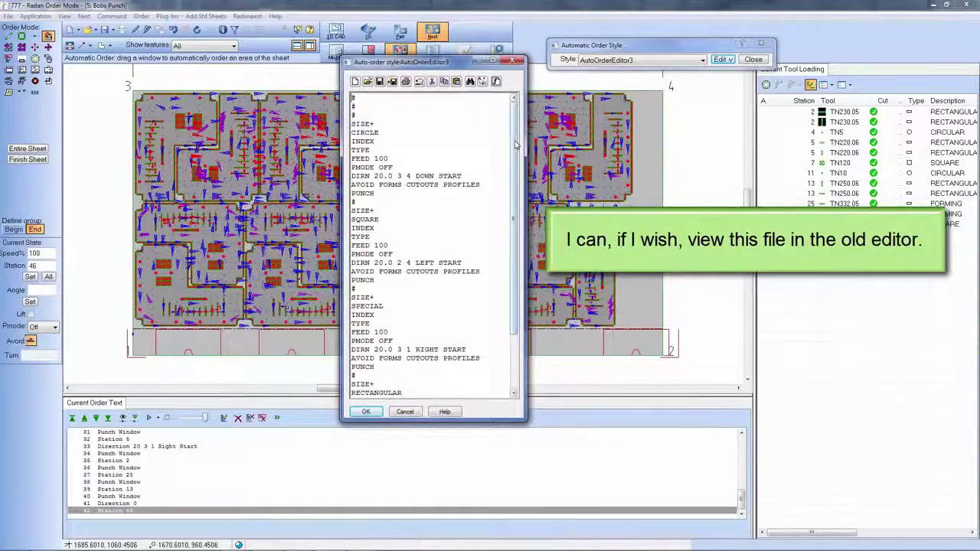
{"action": "scroll", "coordinate": [519, 166], "scroll_direction": "down", "scroll_amount": 1}
{"action": "scroll", "coordinate": [519, 163], "scroll_direction": "down", "scroll_amount": 2}
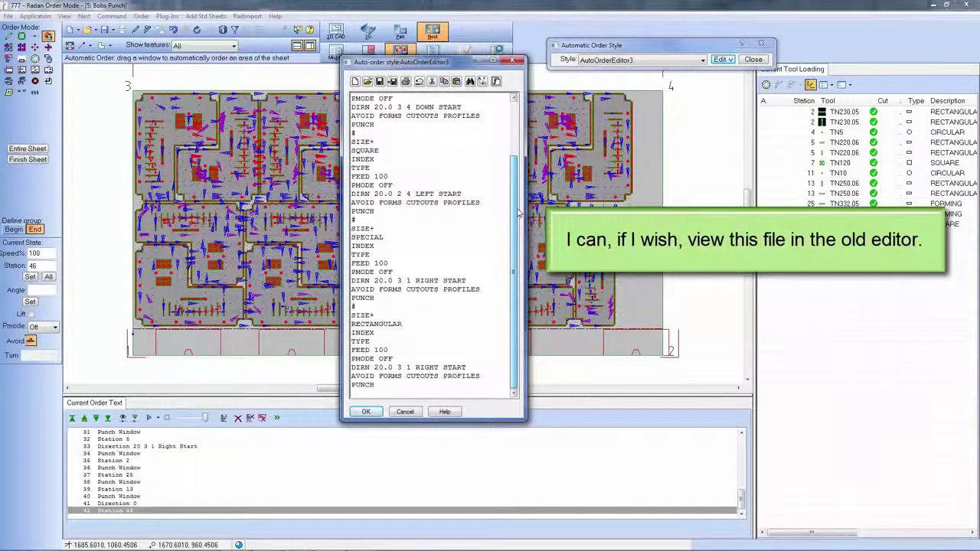
{"action": "scroll", "coordinate": [522, 165], "scroll_direction": "up", "scroll_amount": 3}
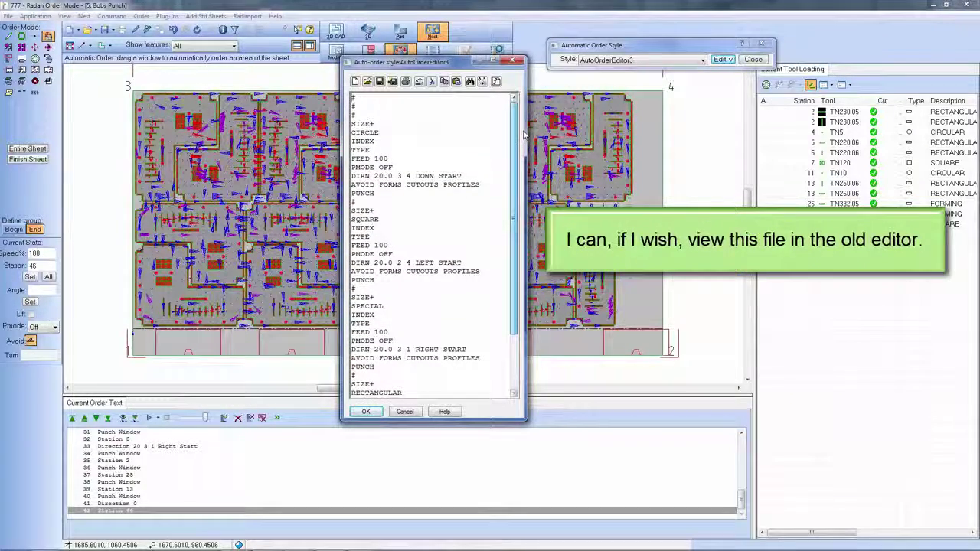
{"action": "left_click", "coordinate": [366, 412]}
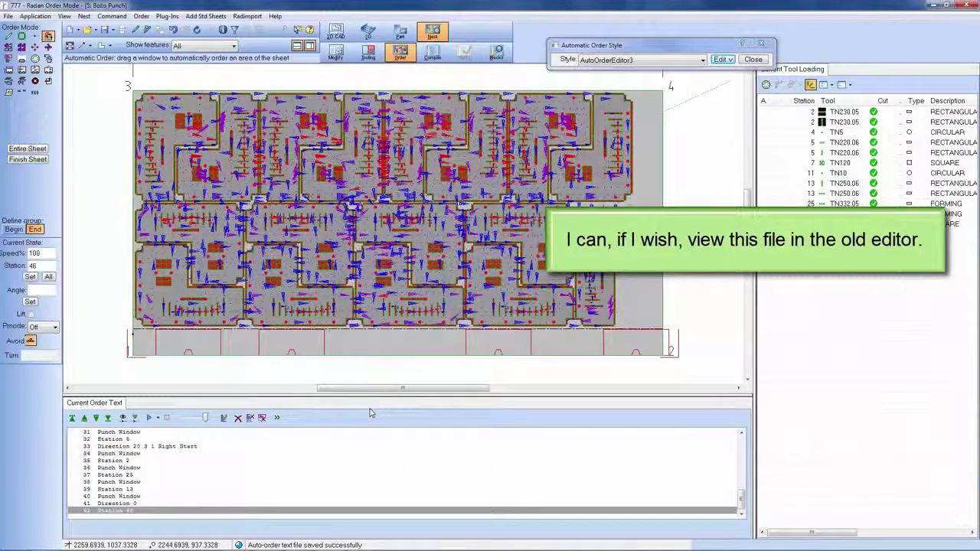
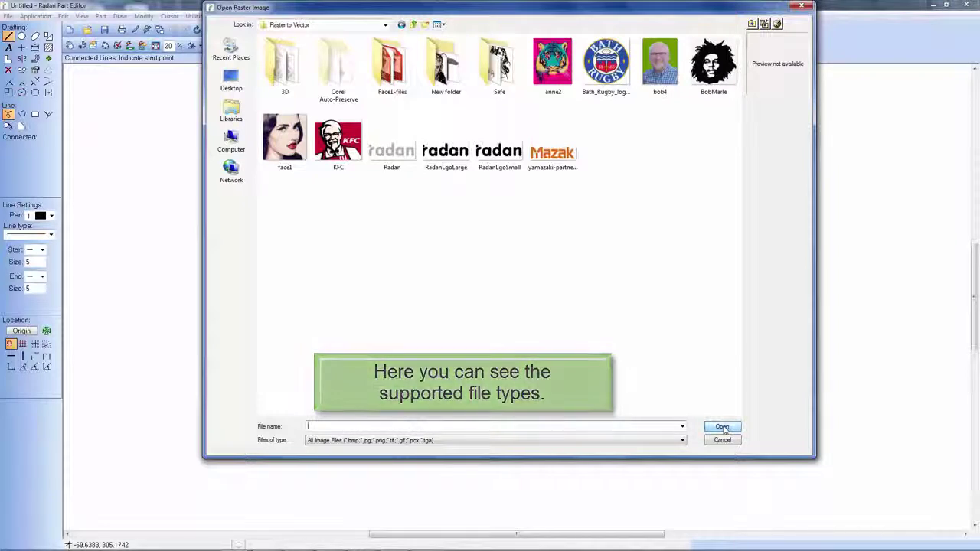
Open the face1 raster image for vector conversion and set its drawing scale to 1:1
{"action": "left_click", "coordinate": [285, 142]}
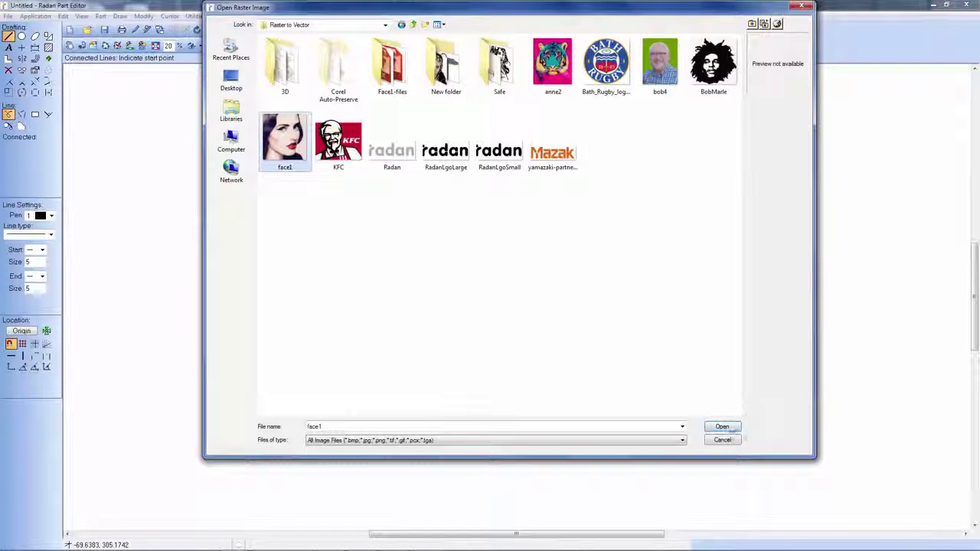
{"action": "left_click", "coordinate": [723, 427]}
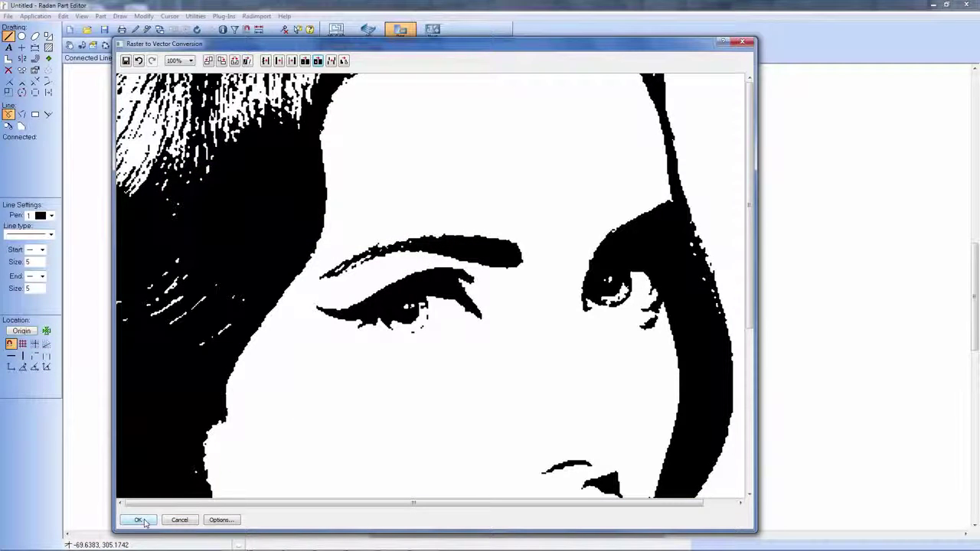
{"action": "left_click", "coordinate": [221, 521]}
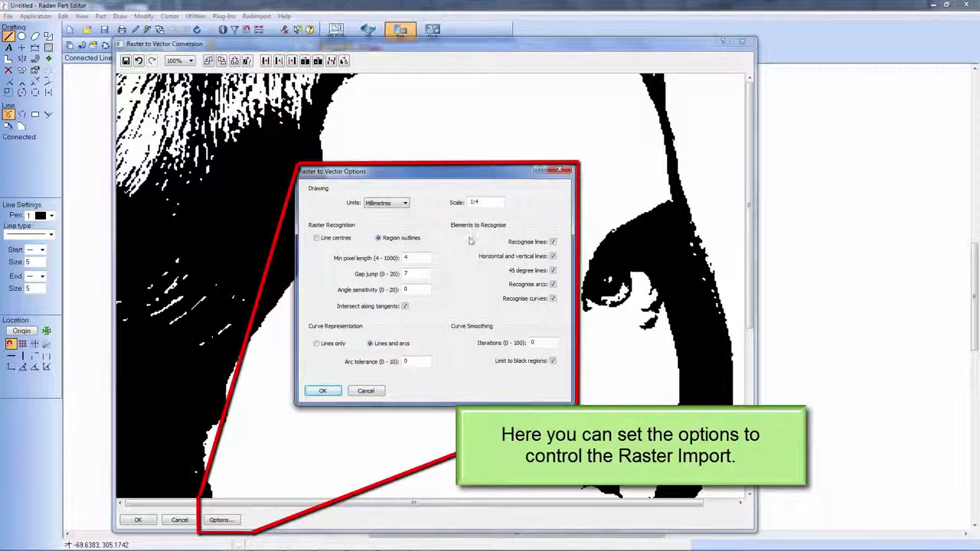
{"action": "left_click_drag", "start_coordinate": [481, 201], "coordinate": [458, 201]}
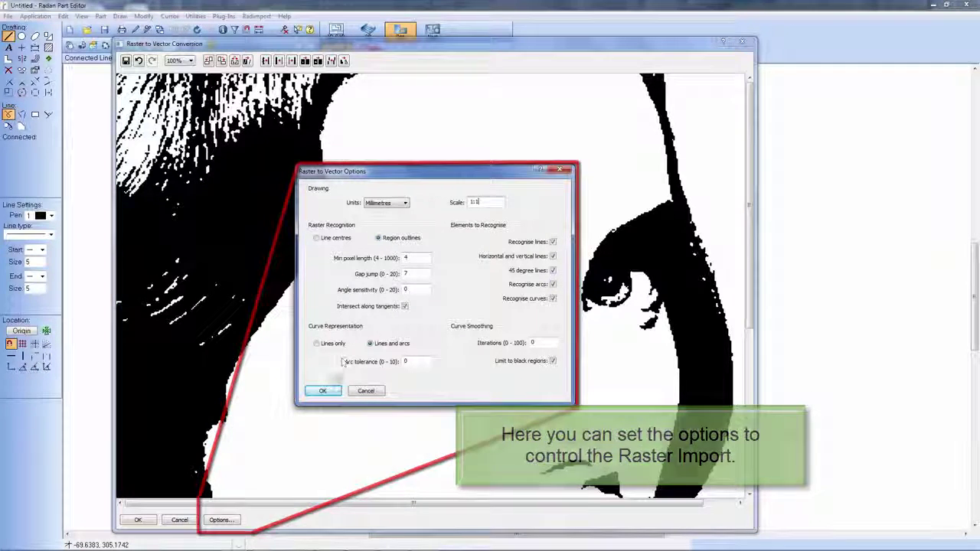
{"action": "left_click", "coordinate": [322, 392]}
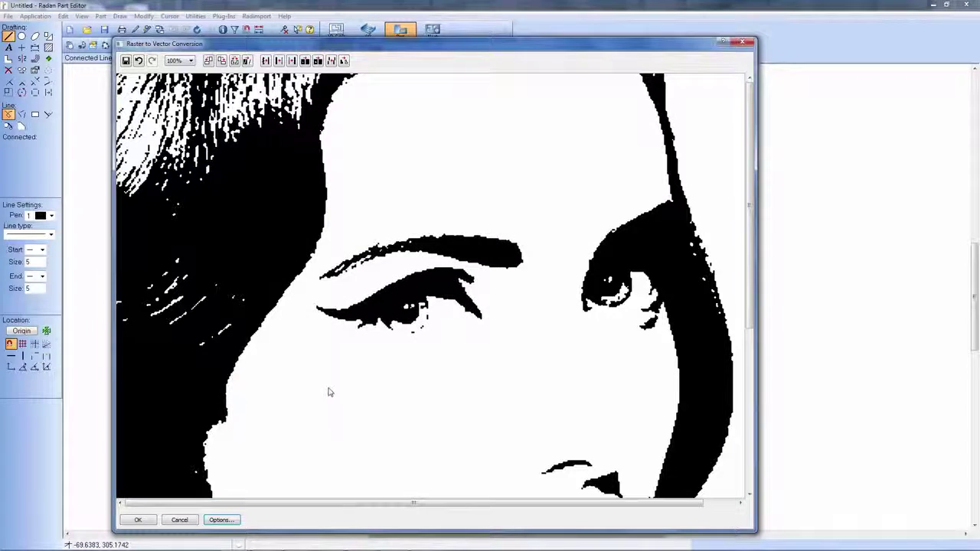
Convert the raster image into vector part geometry, continuing despite the warning, and leave the move command
{"action": "left_click", "coordinate": [138, 520]}
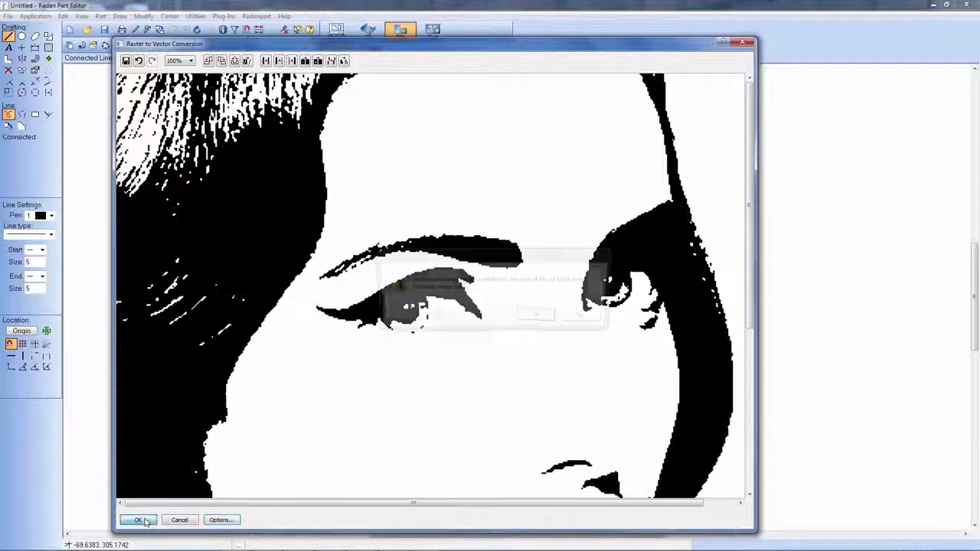
{"action": "left_click", "coordinate": [538, 317]}
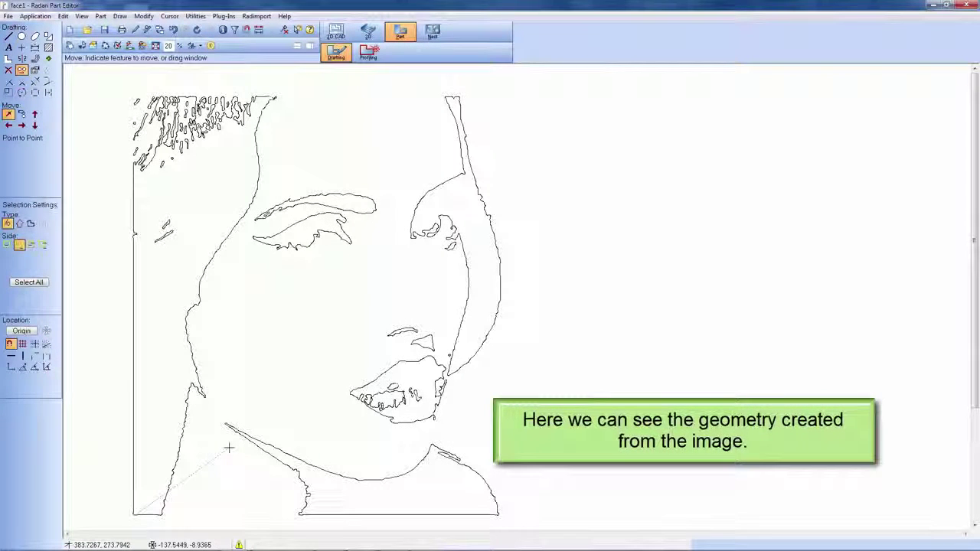
{"action": "left_click", "coordinate": [9, 36]}
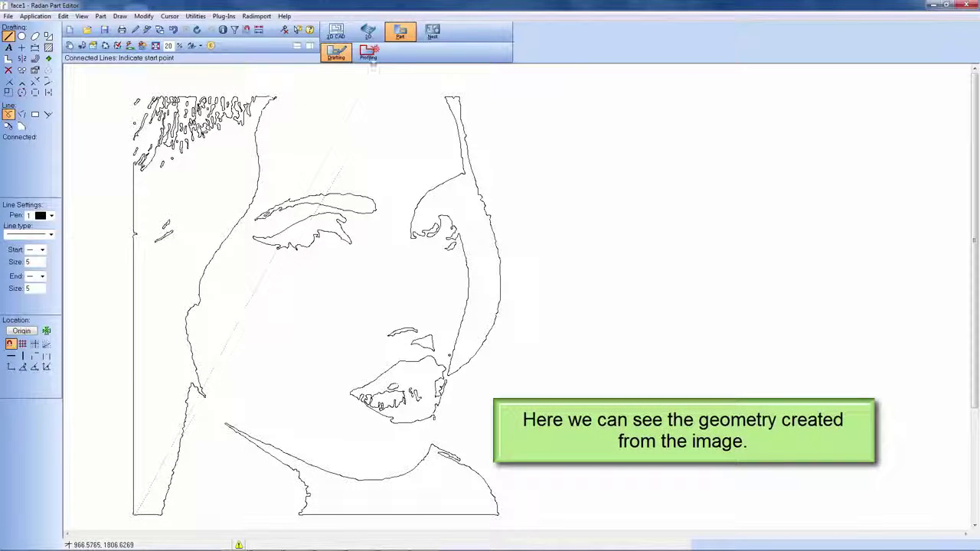
In profiling mode, clear and reapply automatic tooling on the face part, and inspect the laser profiles around the mouth cutouts
{"action": "left_click", "coordinate": [369, 52]}
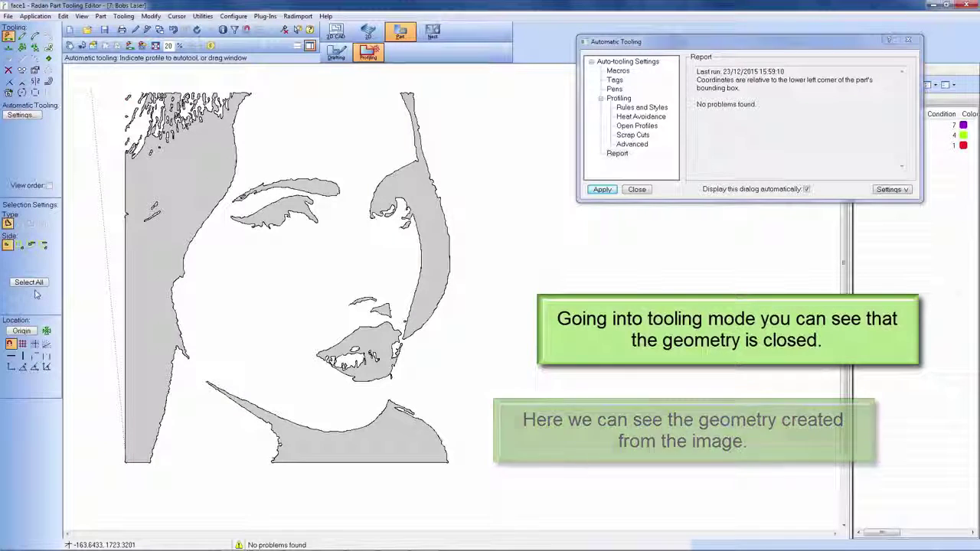
{"action": "left_click", "coordinate": [9, 71]}
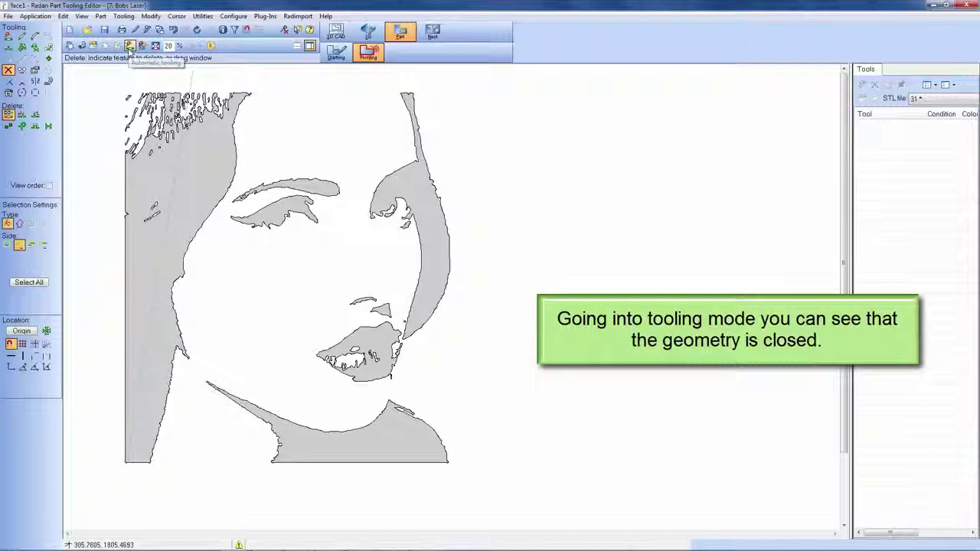
{"action": "left_click", "coordinate": [129, 46]}
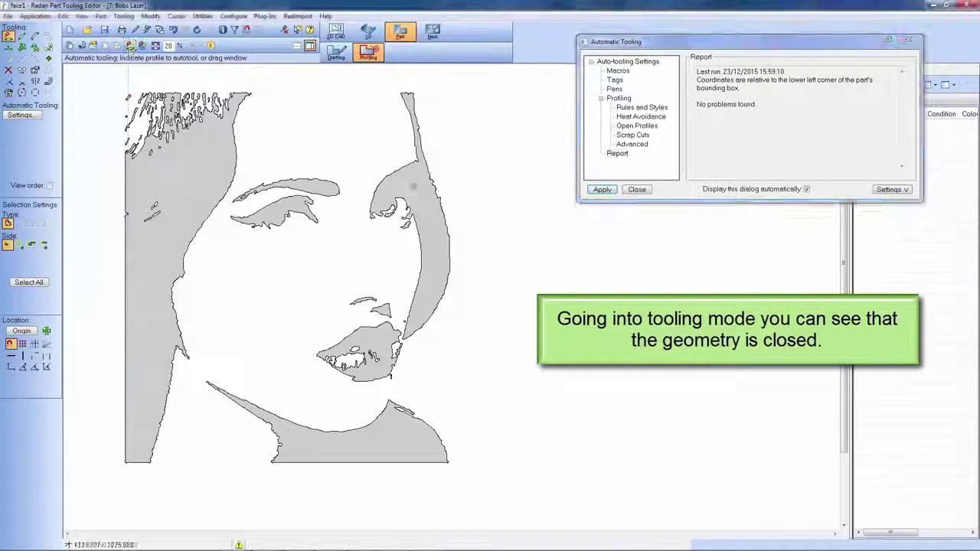
{"action": "left_click", "coordinate": [602, 190]}
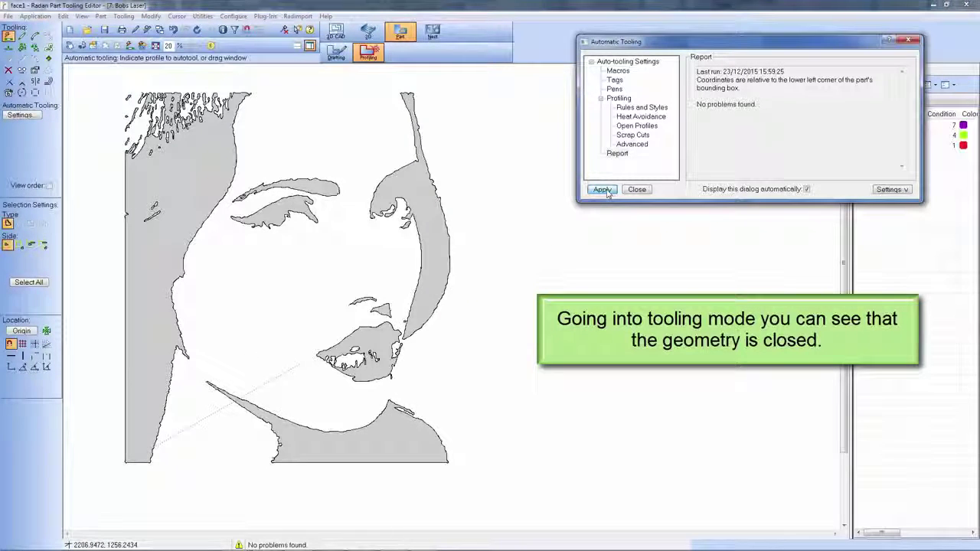
{"action": "scroll", "coordinate": [360, 251], "scroll_direction": "up", "scroll_amount": 5}
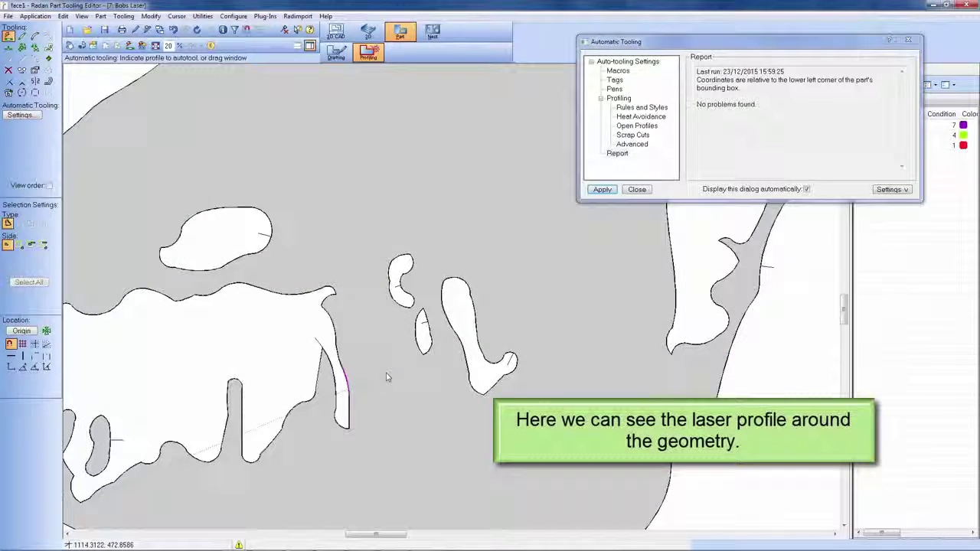
{"action": "scroll", "coordinate": [437, 330], "scroll_direction": "up", "scroll_amount": 5}
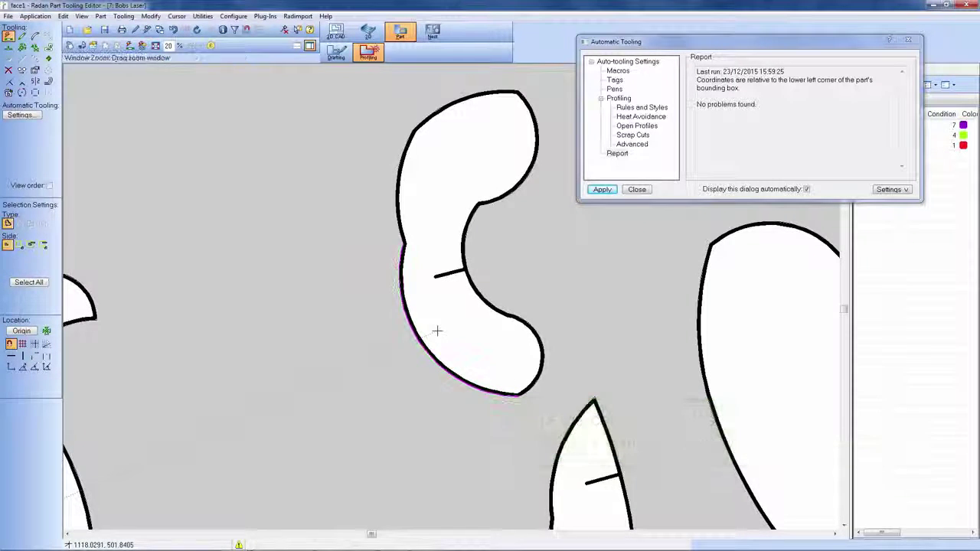
{"action": "scroll", "coordinate": [437, 330], "scroll_direction": "down", "scroll_amount": 10}
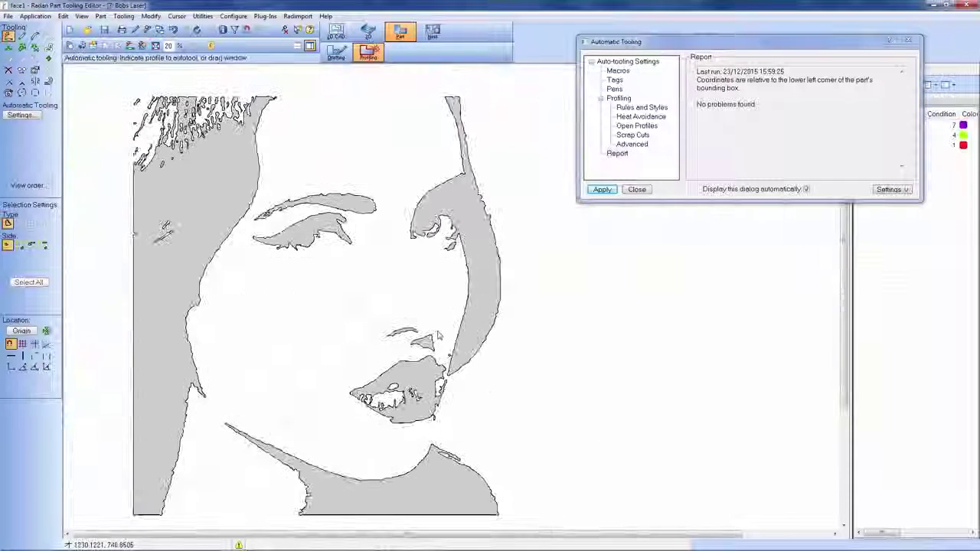
{"action": "left_click", "coordinate": [647, 193]}
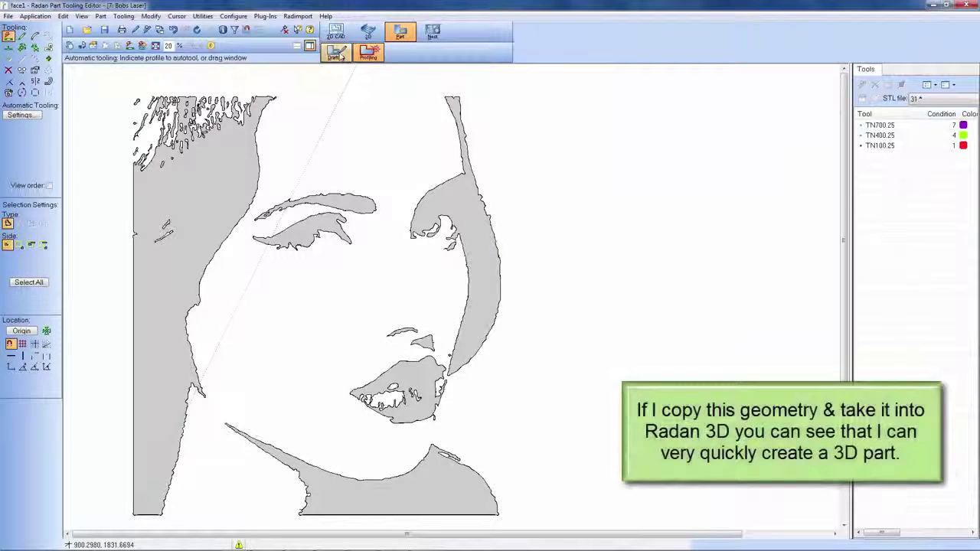
Back in drafting mode, jump a copy of all the face geometry to the cursor and copy the cursor object
{"action": "left_click", "coordinate": [336, 52]}
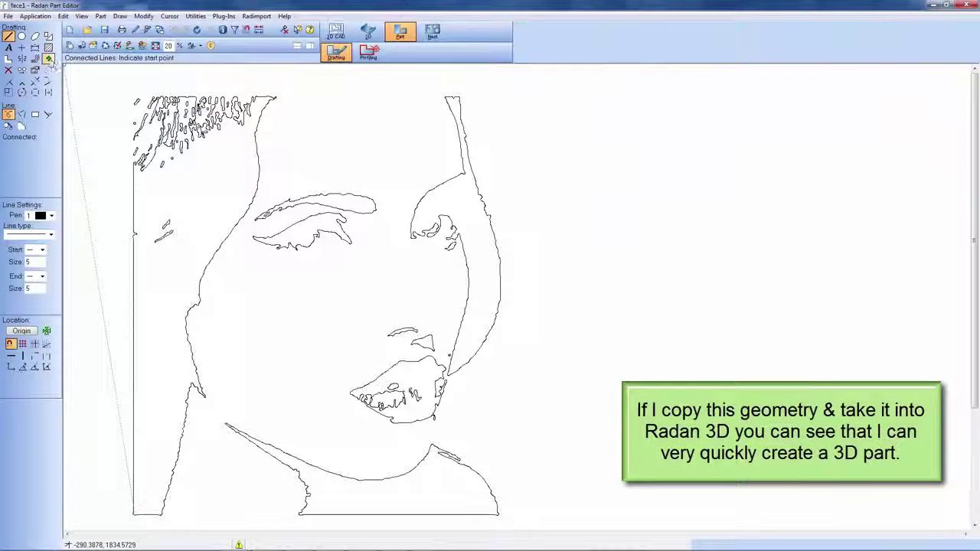
{"action": "left_click", "coordinate": [48, 59]}
{"action": "left_click", "coordinate": [9, 114]}
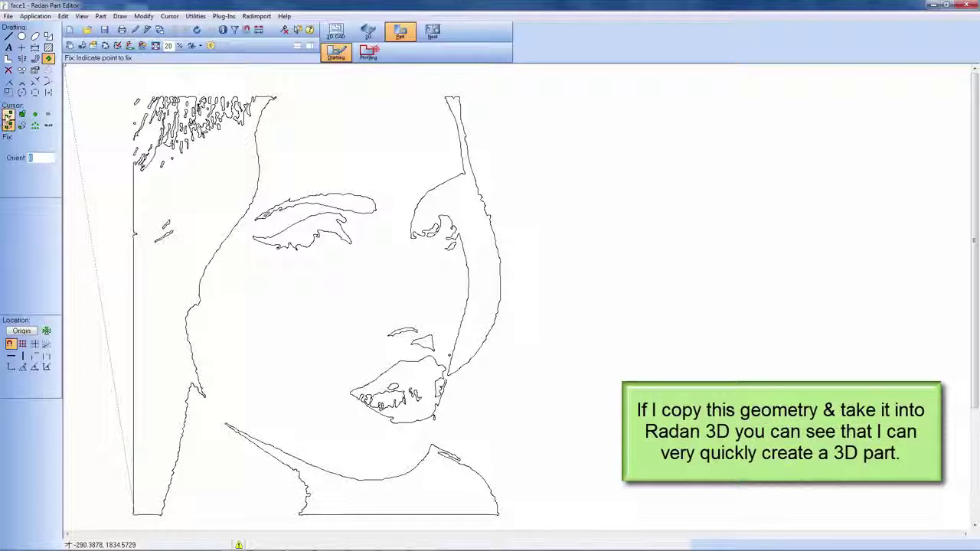
{"action": "left_click", "coordinate": [132, 514]}
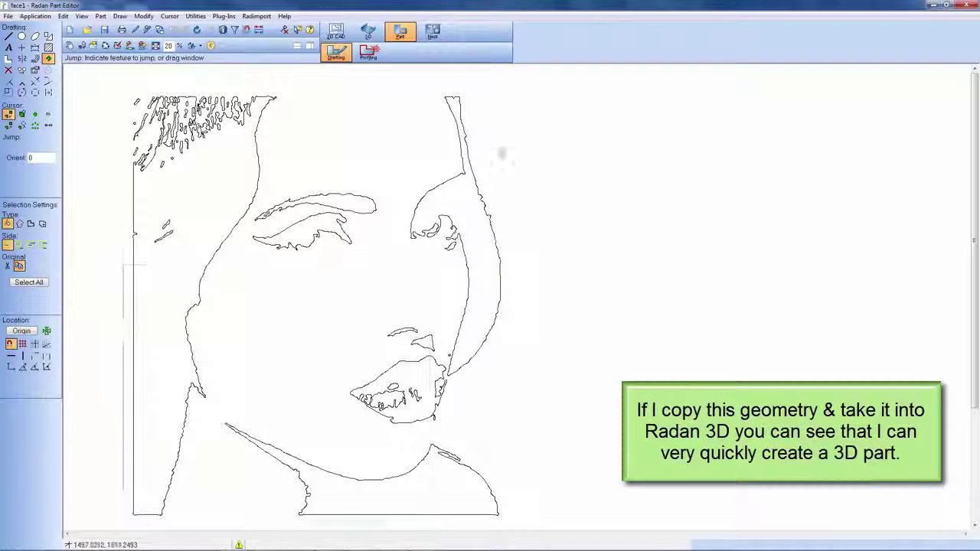
{"action": "mouse_move", "coordinate": [516, 90]}
{"action": "left_mouse_down"}
{"action": "mouse_move", "coordinate": [519, 75]}
{"action": "mouse_move", "coordinate": [516, 87]}
{"action": "left_mouse_up"}
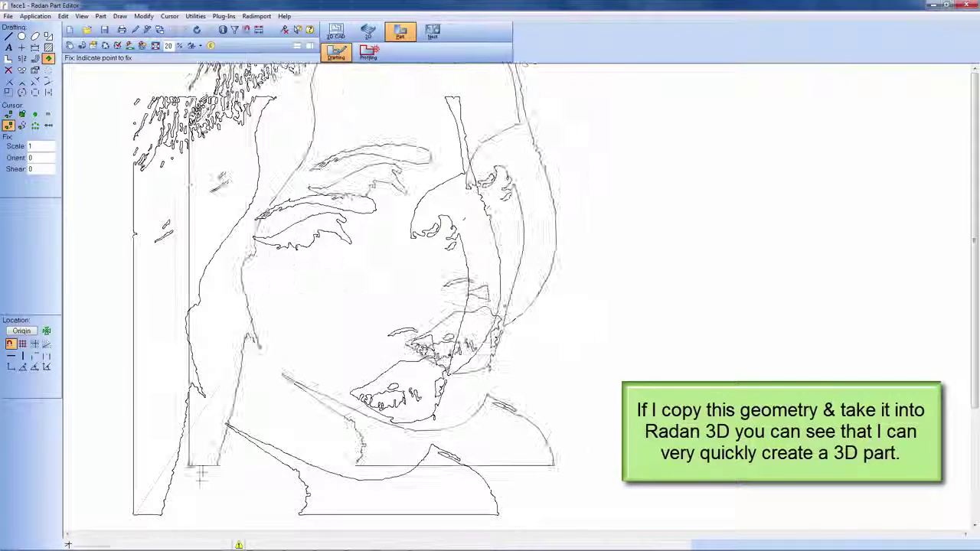
{"action": "left_click", "coordinate": [169, 16]}
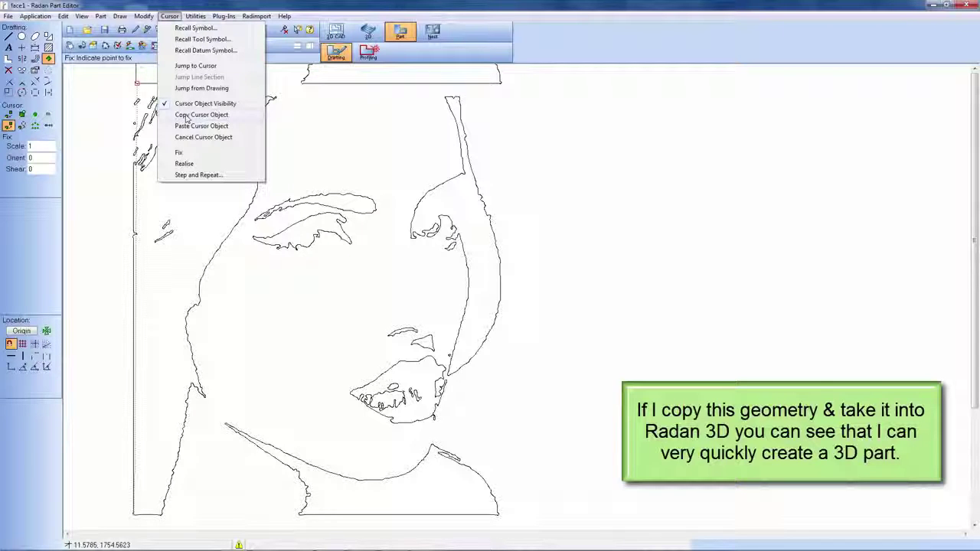
{"action": "left_click", "coordinate": [227, 125]}
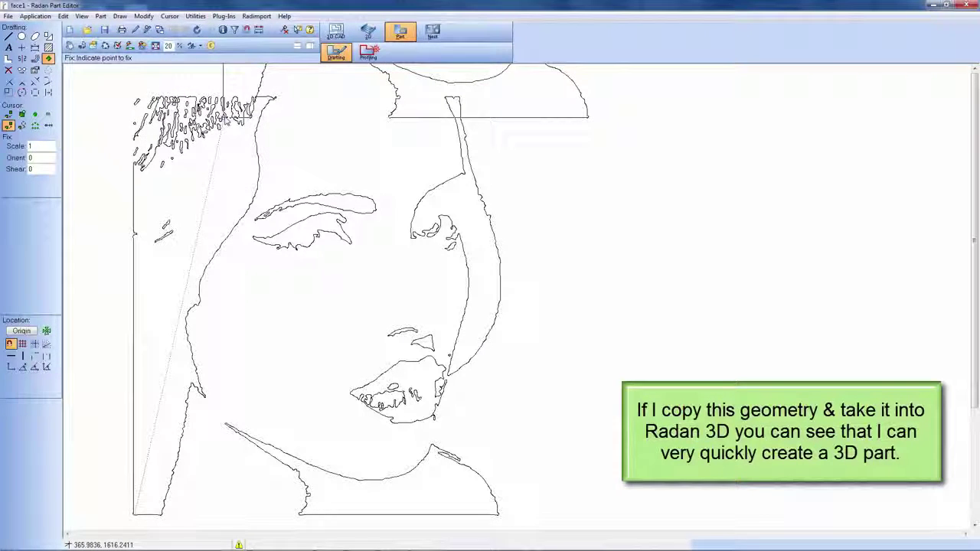
Switch to 3D modelling without saving the part, and start drafting the profile of a shaped base sheet
{"action": "left_click", "coordinate": [369, 32]}
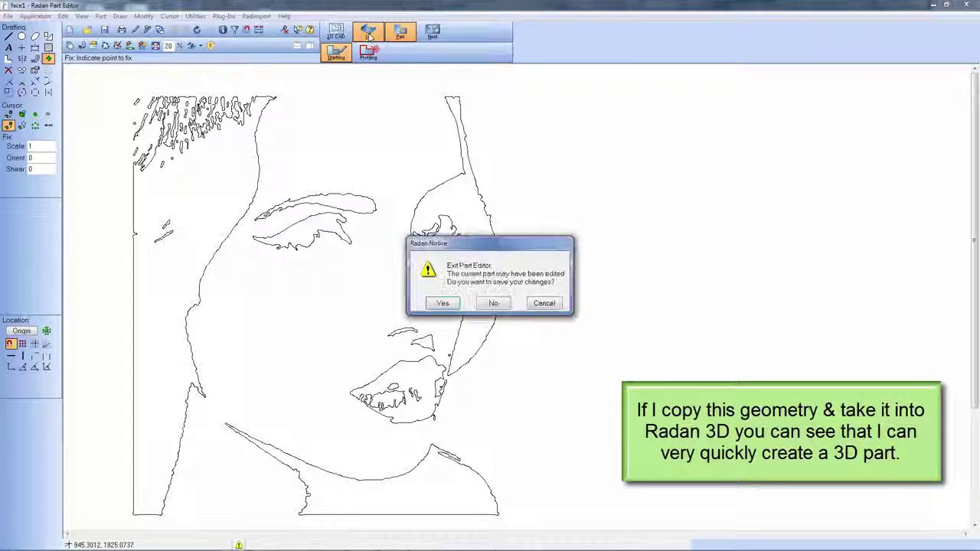
{"action": "left_click", "coordinate": [493, 303]}
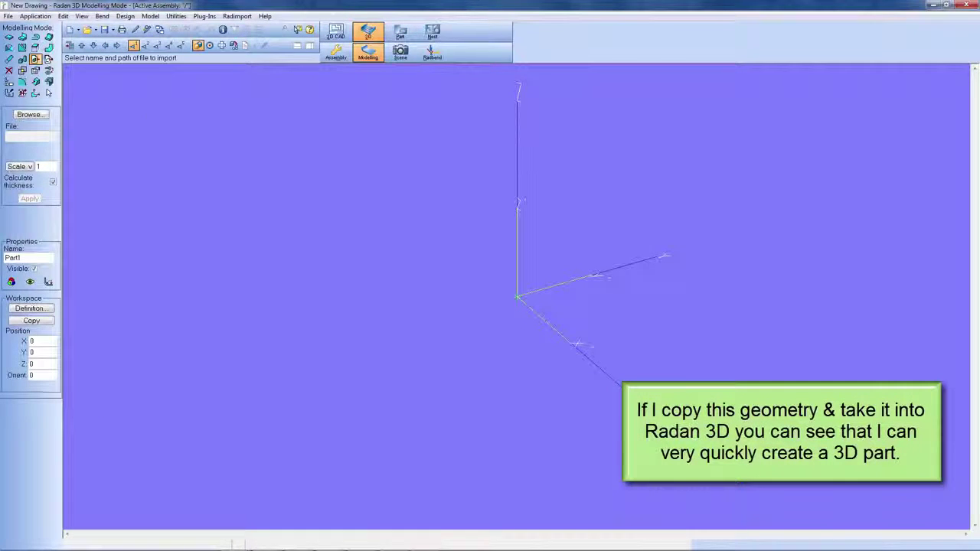
{"action": "left_click", "coordinate": [9, 36]}
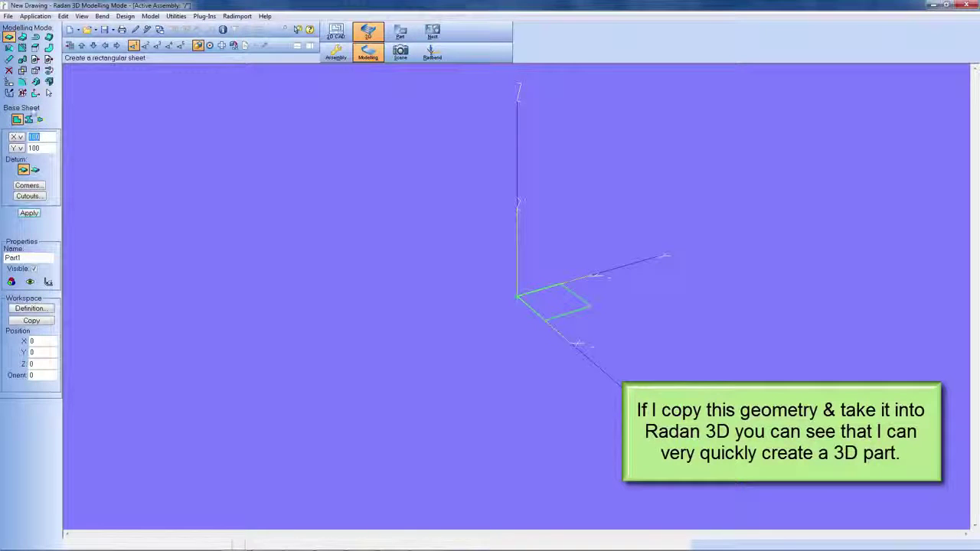
{"action": "left_click", "coordinate": [29, 120]}
{"action": "left_click", "coordinate": [31, 140]}
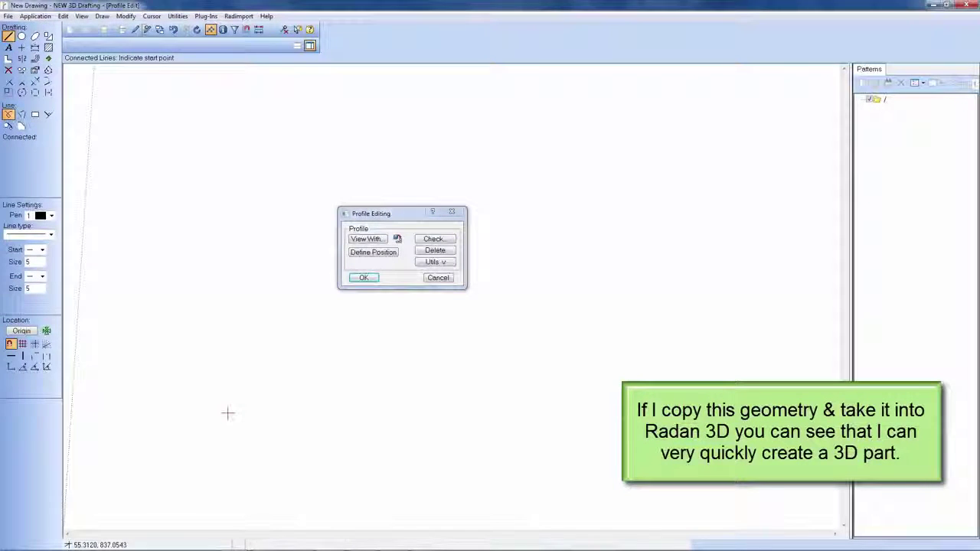
Paste and fix the copied face geometry as the sheet's profile, and apply it to create the 3D shaped sheet
{"action": "left_click", "coordinate": [152, 16]}
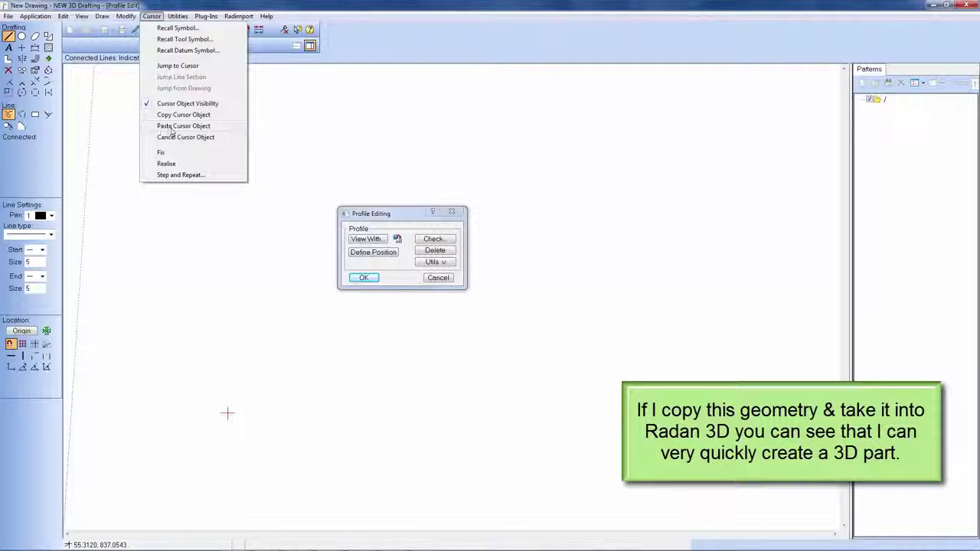
{"action": "left_click", "coordinate": [161, 152]}
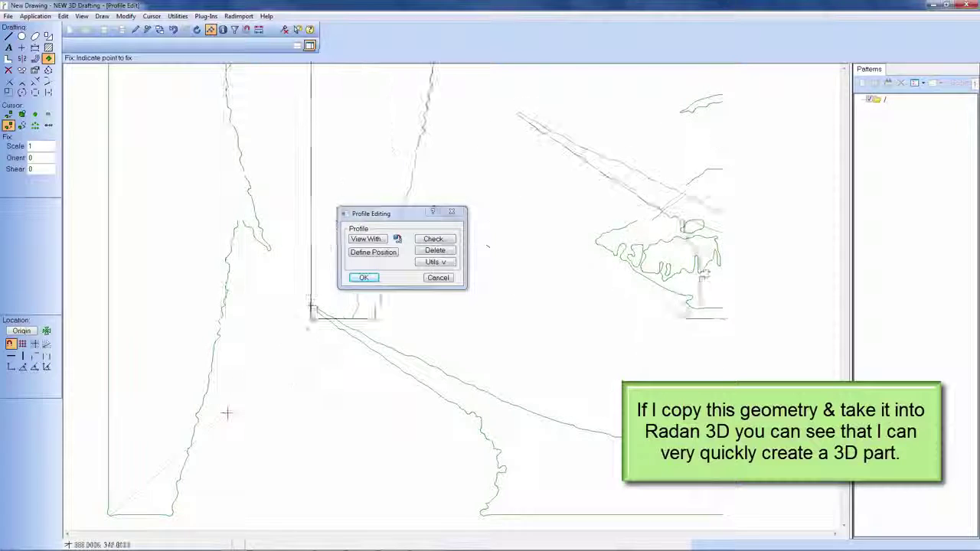
{"action": "left_click", "coordinate": [365, 279]}
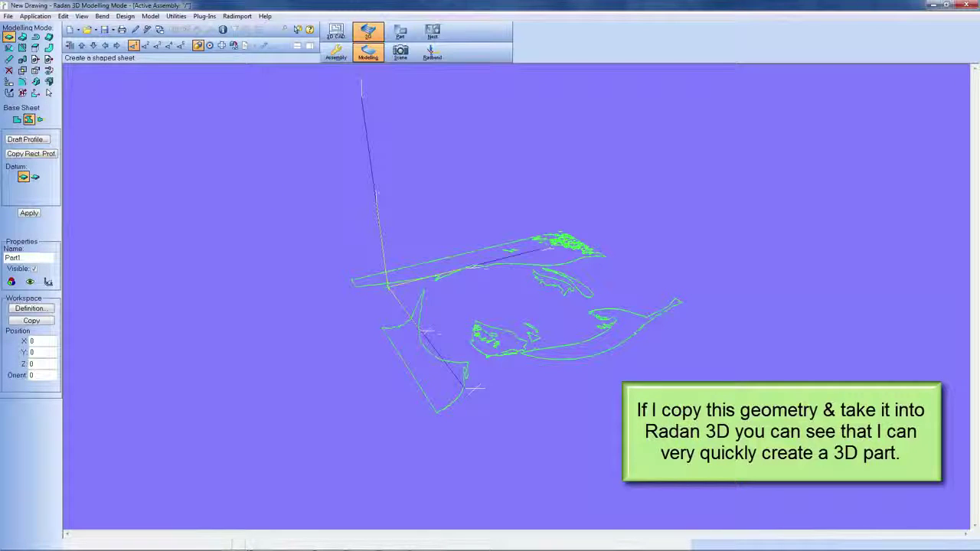
{"action": "left_click", "coordinate": [31, 214]}
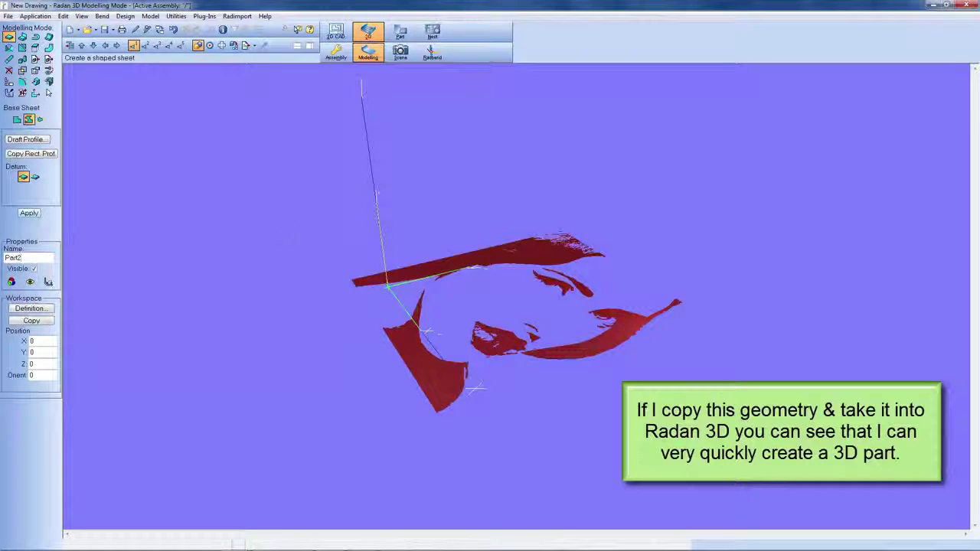
{"action": "middle_click_drag", "start_coordinate": [431, 192], "coordinate": [575, 252]}
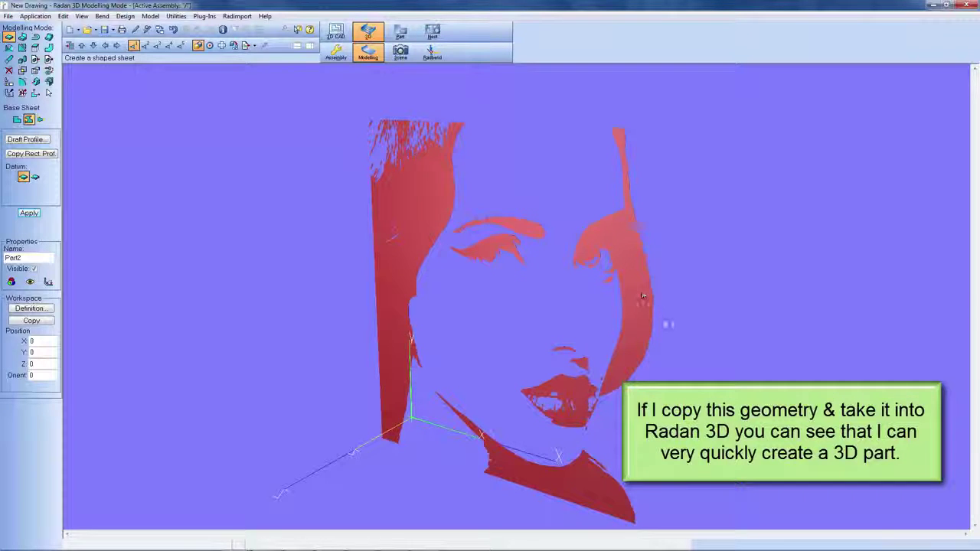